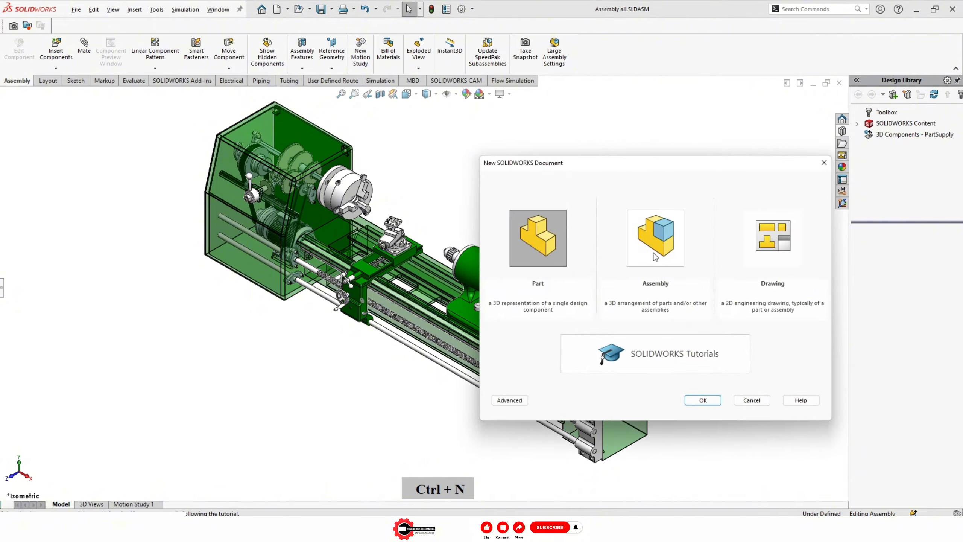
Step: Create a new assembly document for the lathe machine
left_click(643, 247)
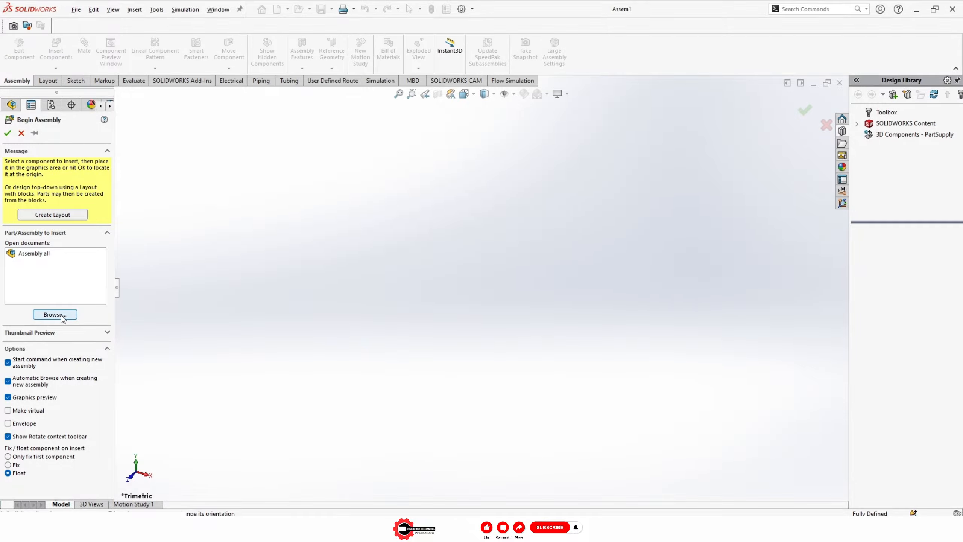
key("alt+super+q")
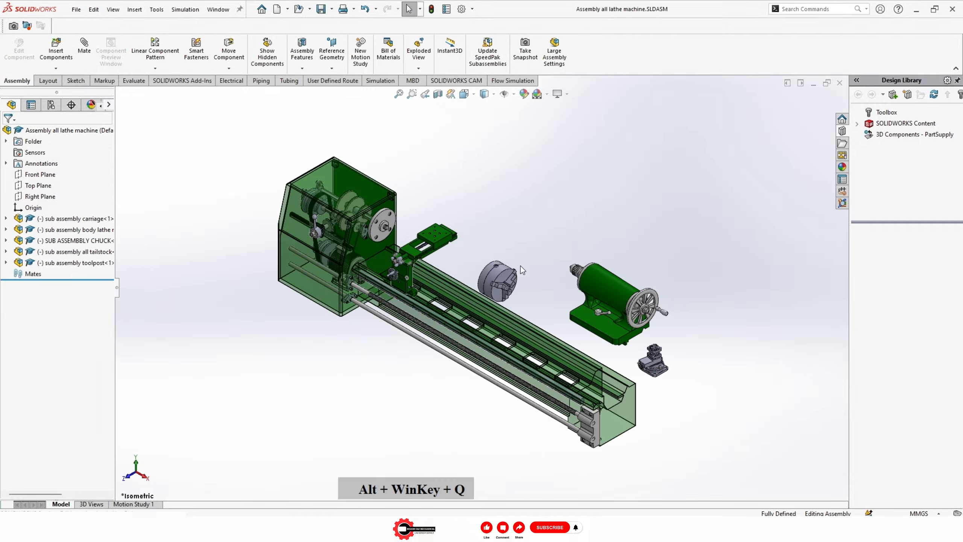
Step: Highlight the carriage, lathe body, chuck, tailstock and toolpost sub-assemblies one after another to identify them in the model
left_click(45, 219)
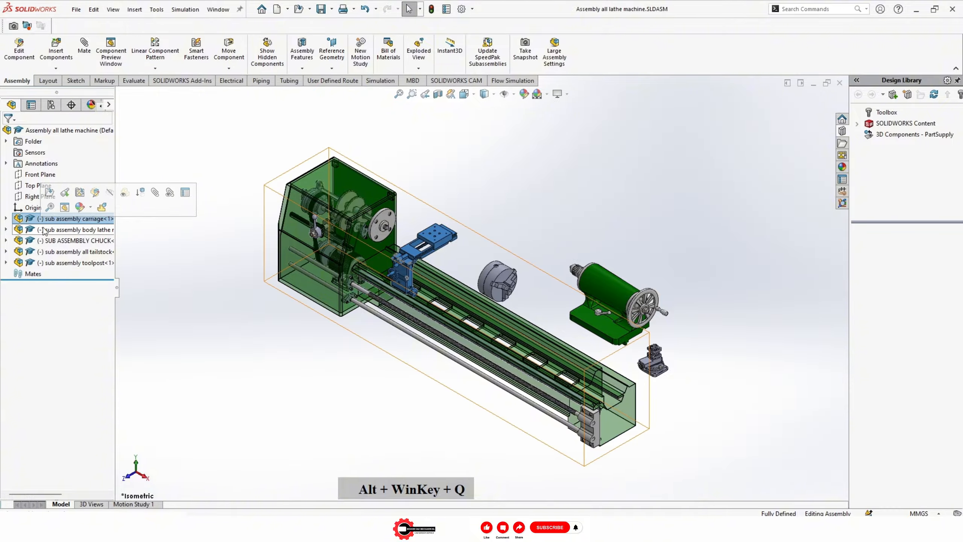
left_click(66, 230)
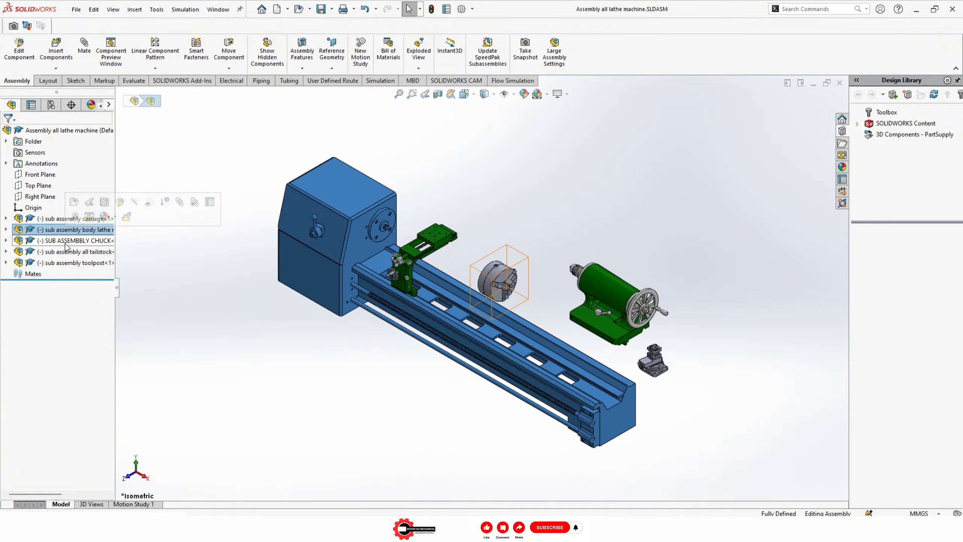
left_click(84, 243)
left_click(67, 252)
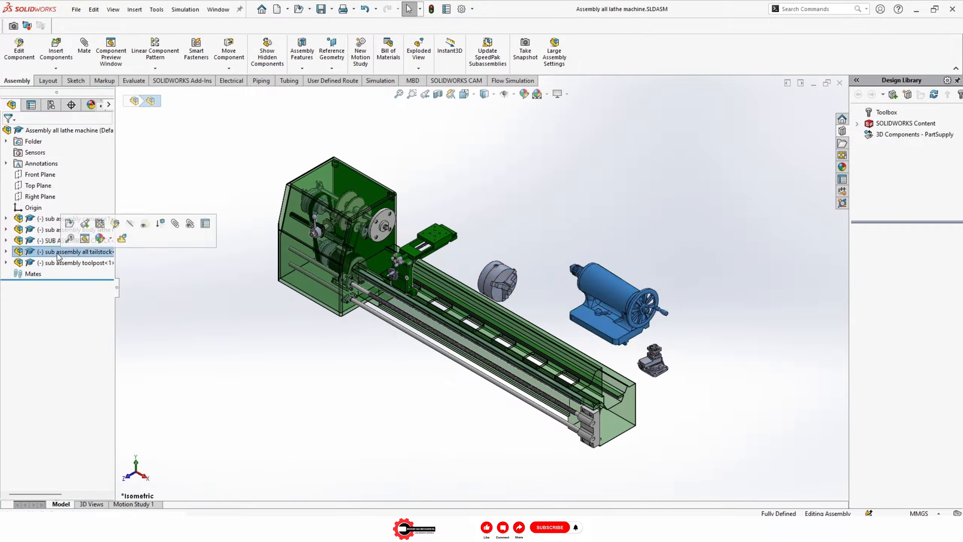
left_click(59, 263)
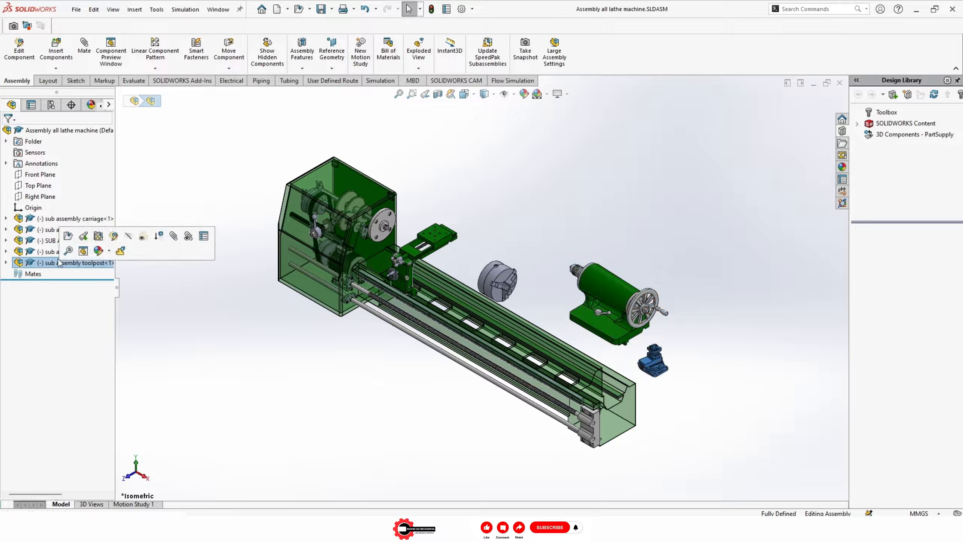
Step: Set the carriage sub-assembly to solve as Flexible in its component properties
left_click(78, 221)
left_click(220, 191)
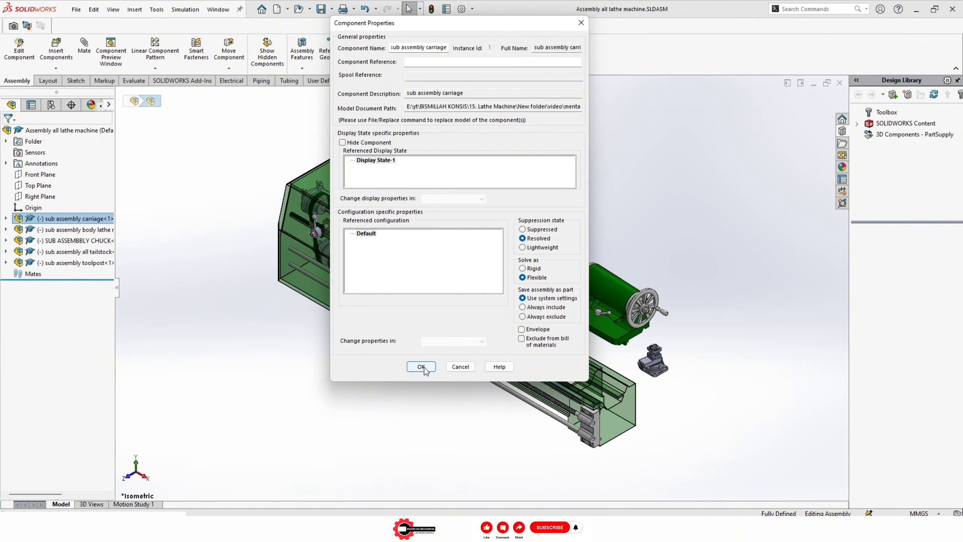
left_click(409, 371)
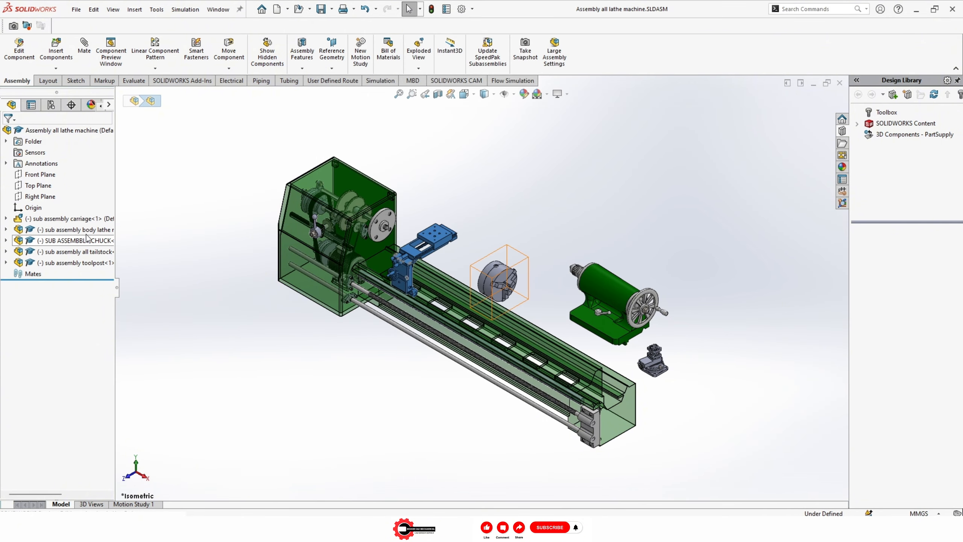
Step: Set the lathe body, chuck, tailstock and toolpost sub-assemblies together to solve as Flexible
left_click(58, 231, "ctrl")
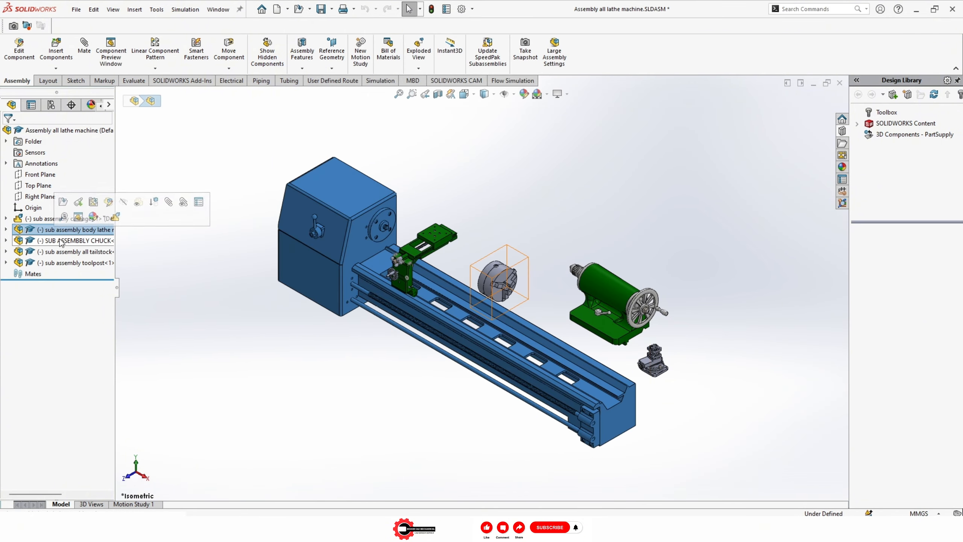
left_click(59, 240, "ctrl")
left_click(63, 251, "ctrl")
left_click(67, 262, "ctrl")
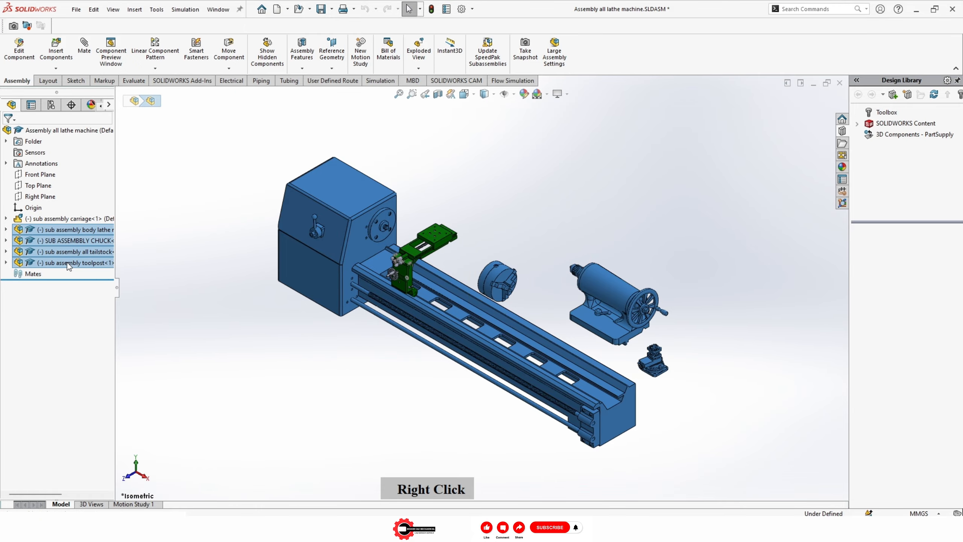
right_click(67, 263)
left_click(196, 192)
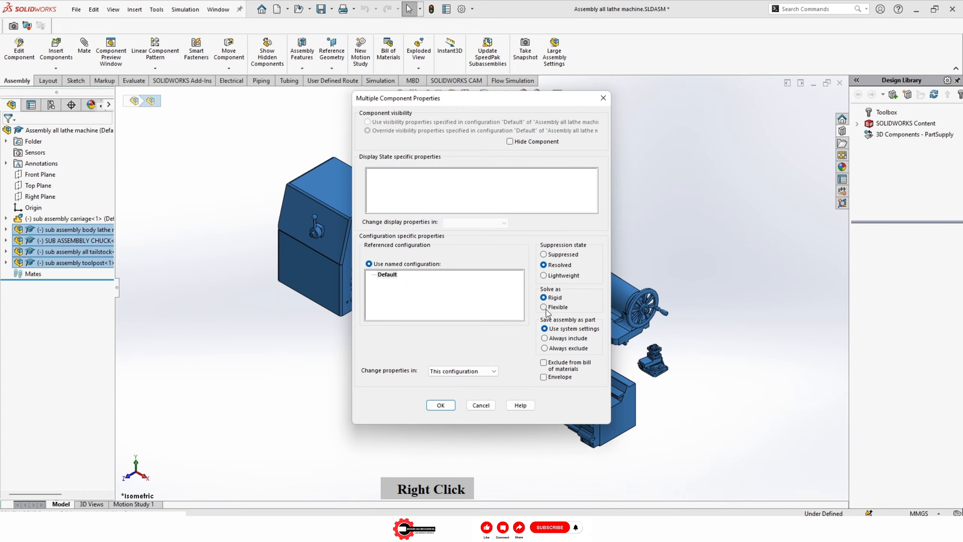
left_click(440, 406)
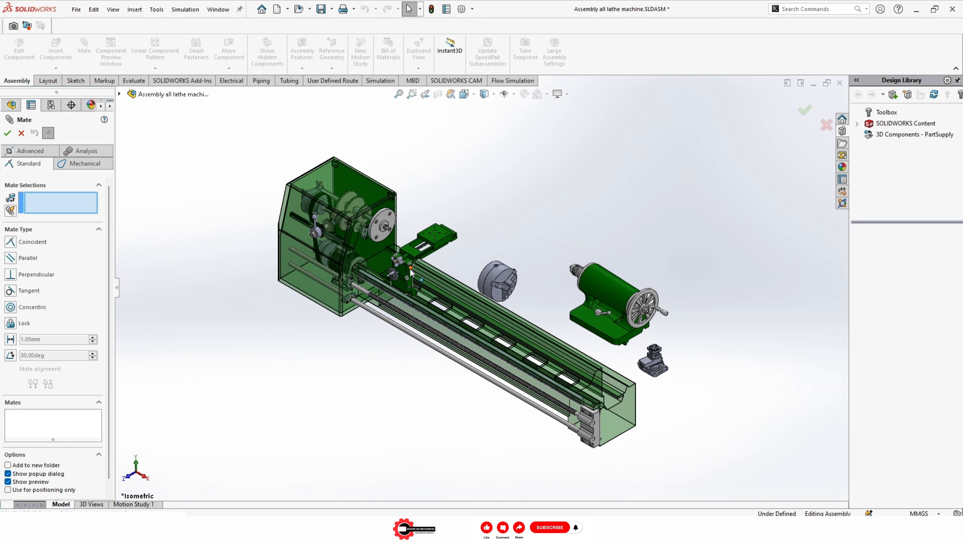
Step: Close the Mate command and turn off the transparency of the lathe body sub-assembly so it displays opaque
scroll(410, 268, "down", 3)
left_click(20, 134)
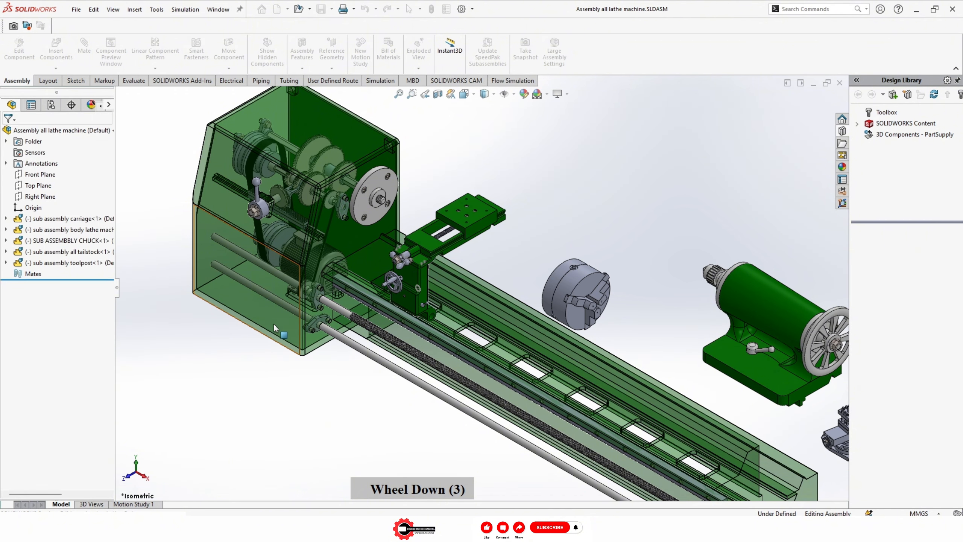
left_click(260, 313)
left_click(369, 262)
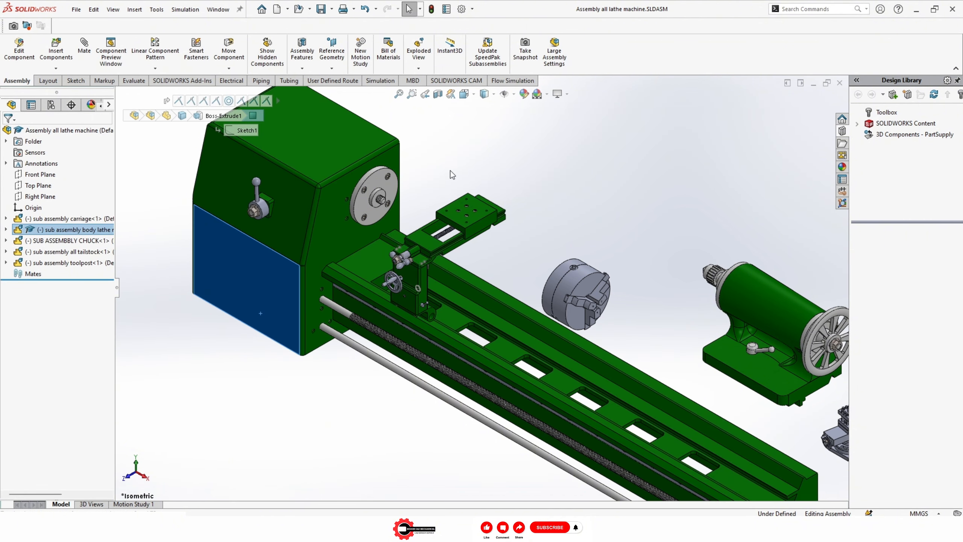
left_click(449, 172)
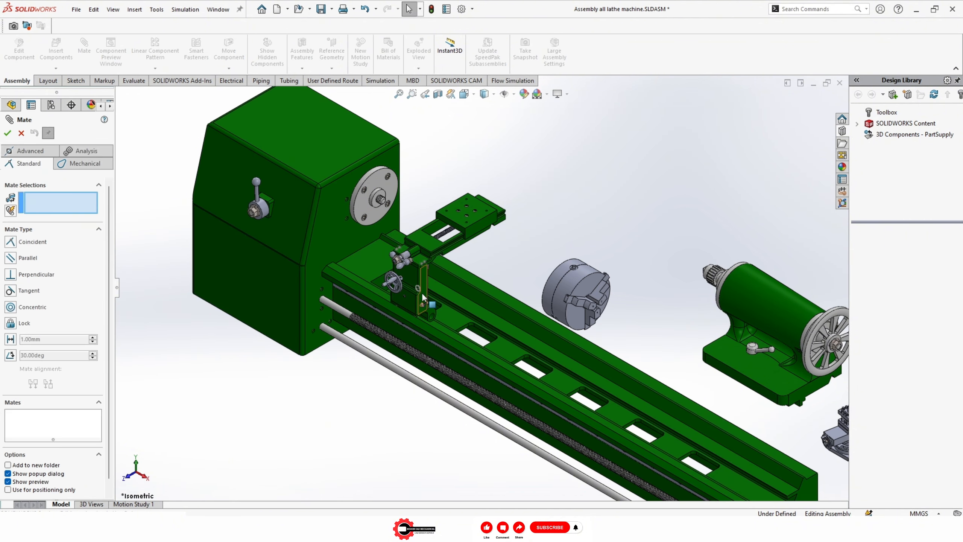
Step: Mate the carriage apron's front face parallel to the bed's front side face, and its lower hole concentric with the lower rod
scroll(421, 292, "down", 6)
left_click(413, 299)
left_click(409, 380)
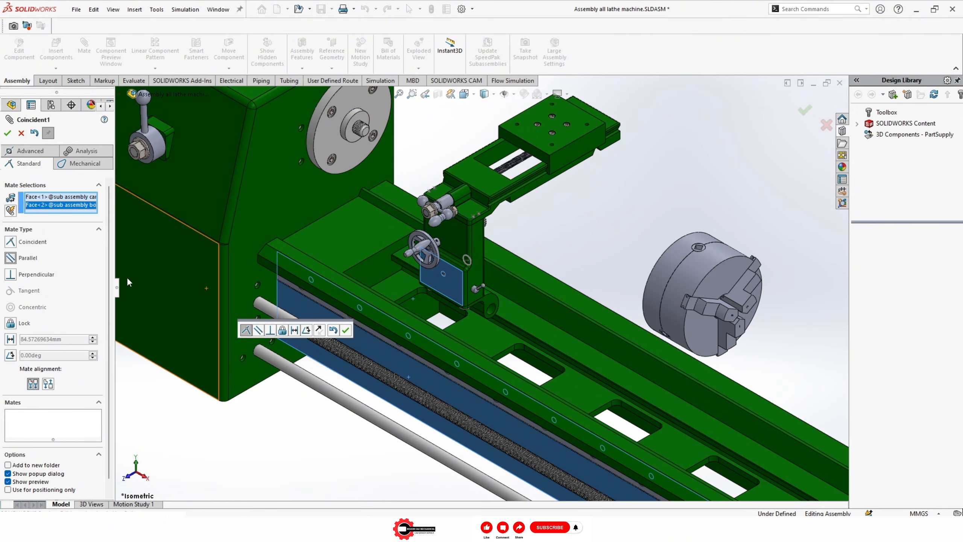
left_click(258, 329)
left_click(346, 329)
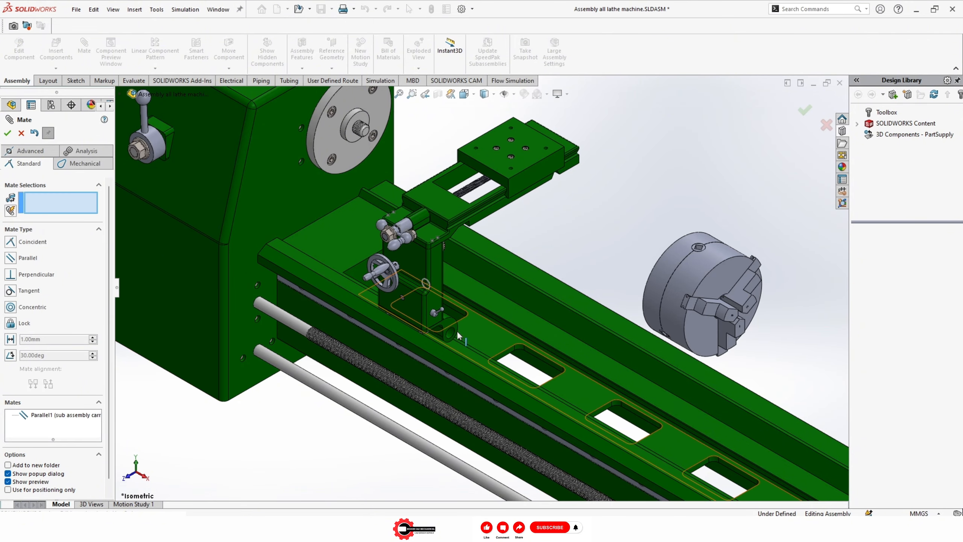
left_click(427, 439)
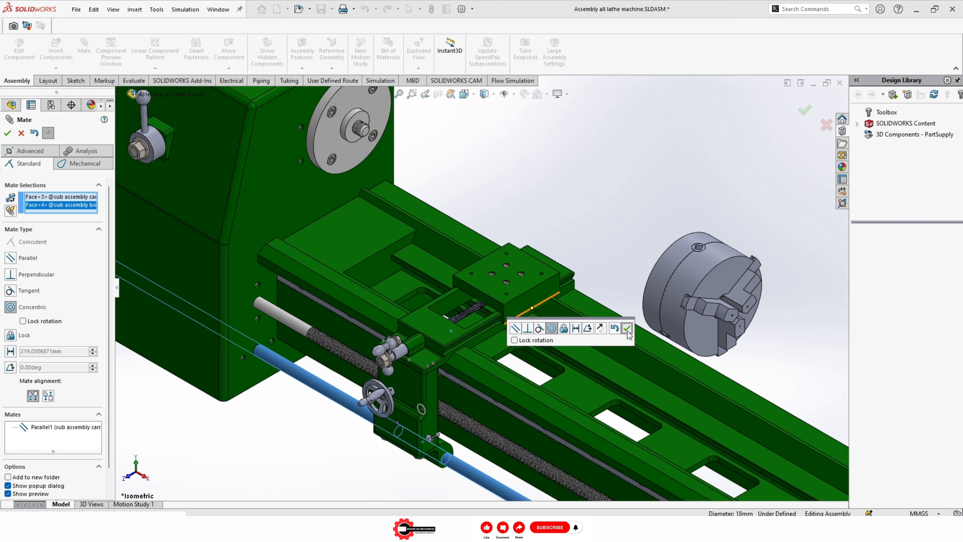
left_click(627, 328)
Step: Add a parallel mate between the toolpost base's side face facing the tailstock end and the corresponding side face of the carriage
scroll(604, 341, "up", 3)
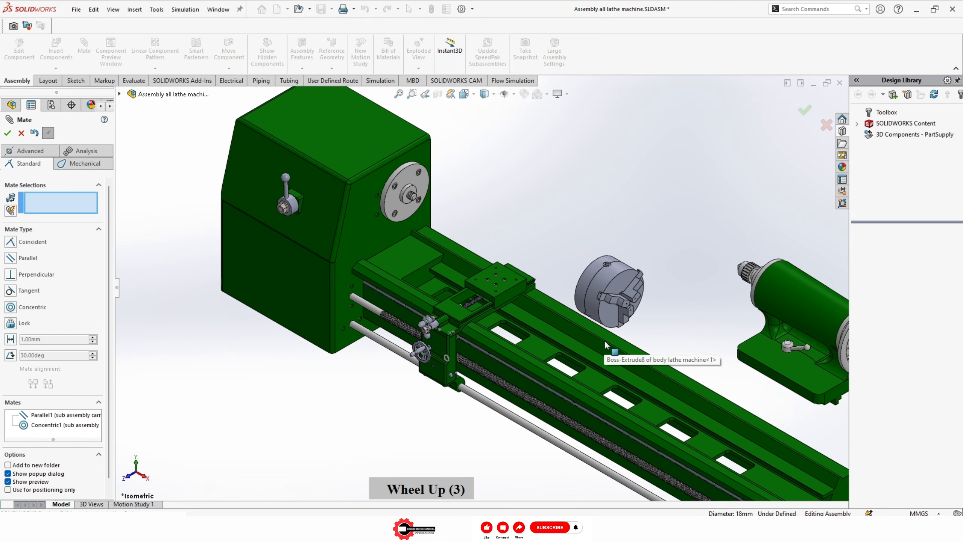
scroll(604, 341, "up", 1)
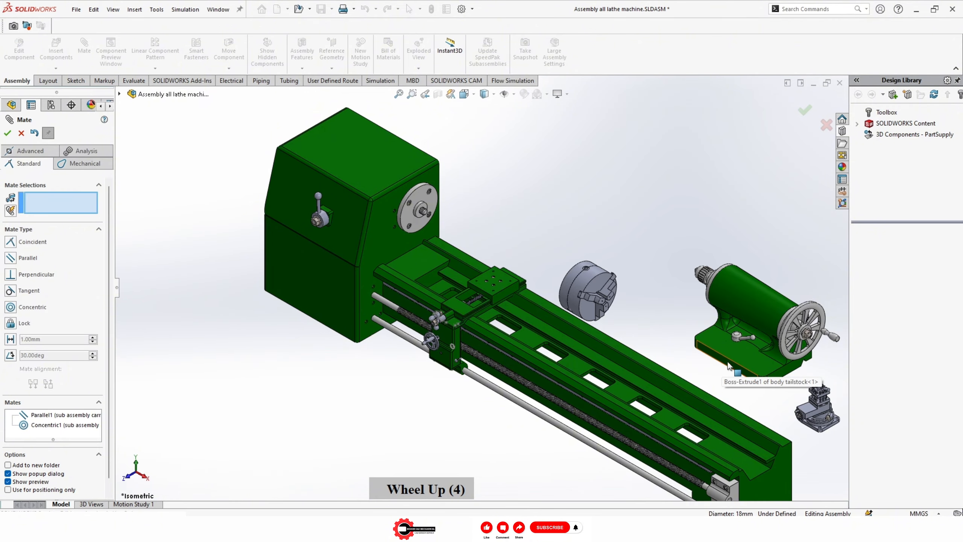
scroll(752, 374, "down", 1)
scroll(739, 400, "up", 3)
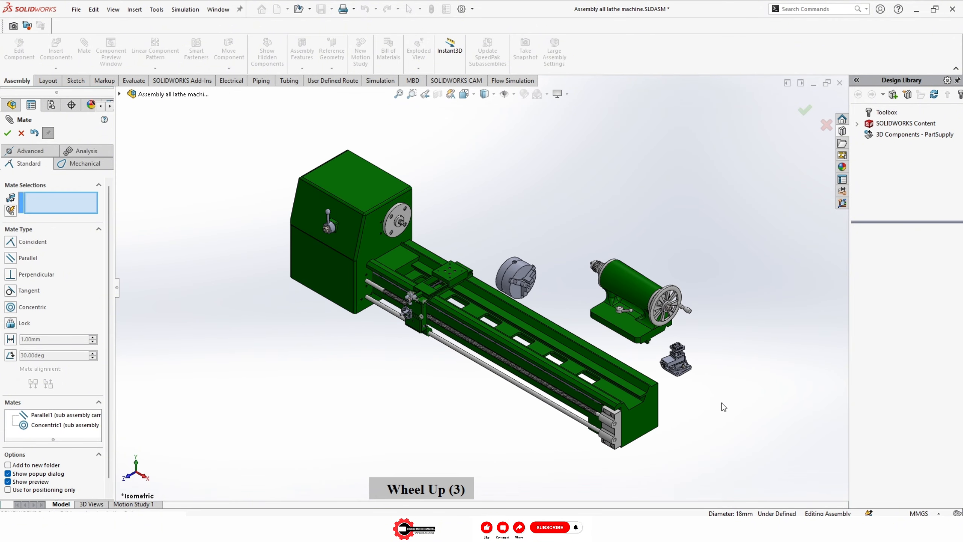
scroll(660, 350, "down", 8)
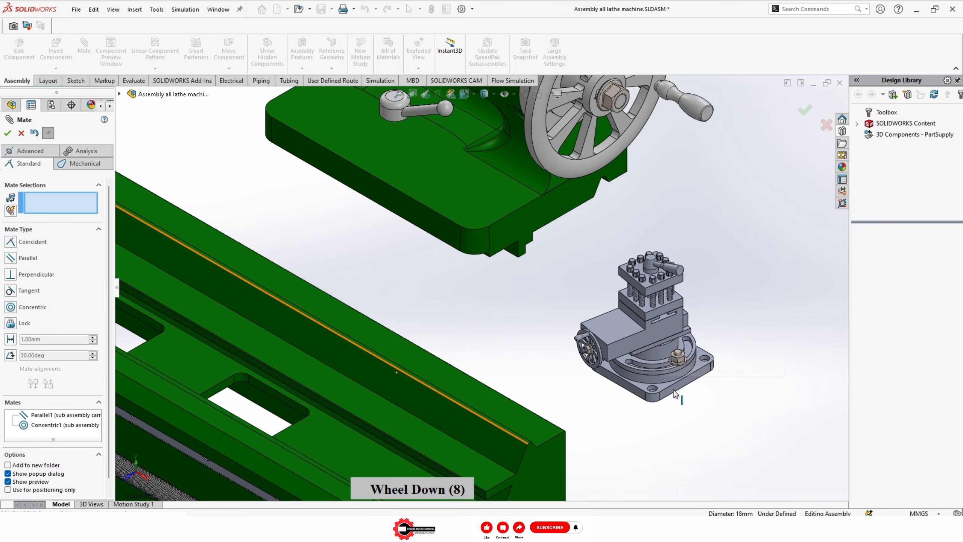
left_click(673, 389)
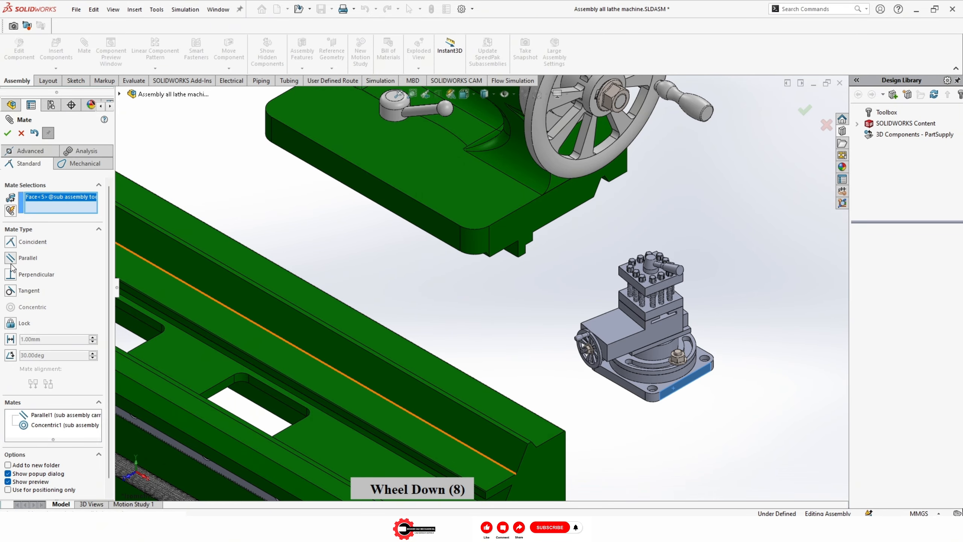
scroll(218, 246, "up", 5)
scroll(186, 190, "down", 1)
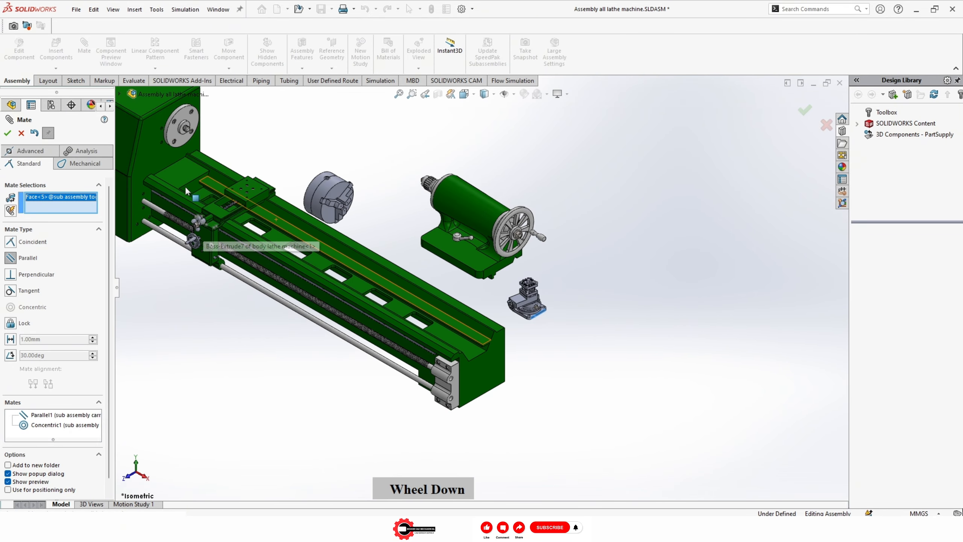
scroll(186, 190, "down", 1)
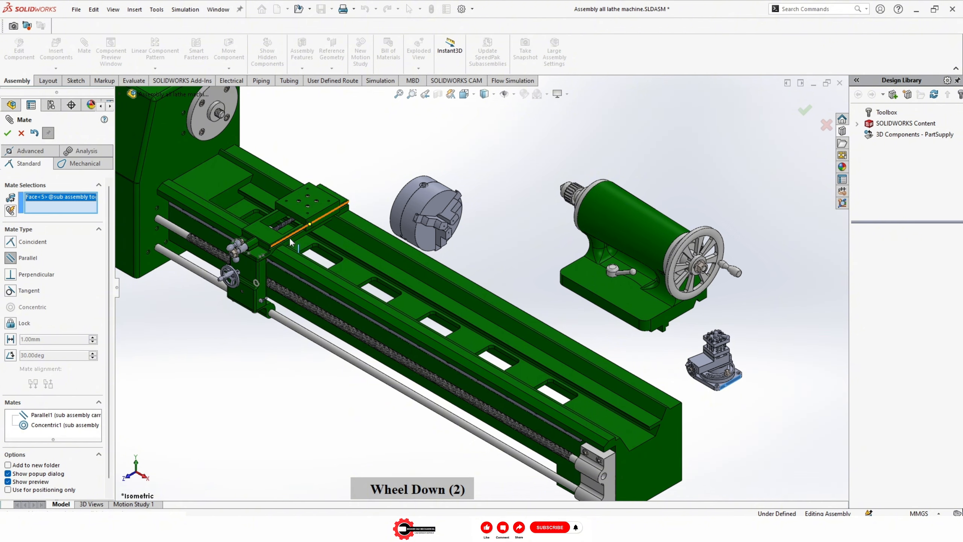
scroll(291, 240, "down", 7)
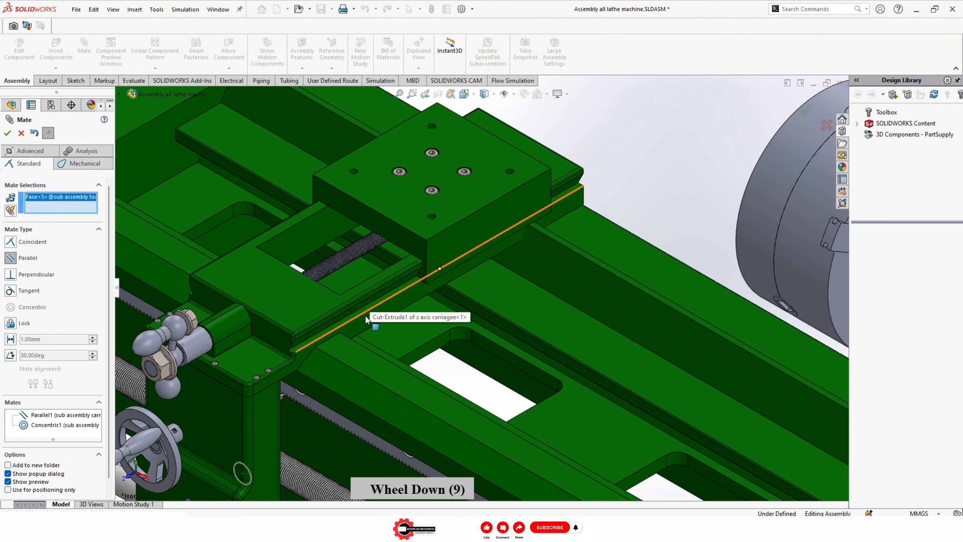
left_click(395, 283)
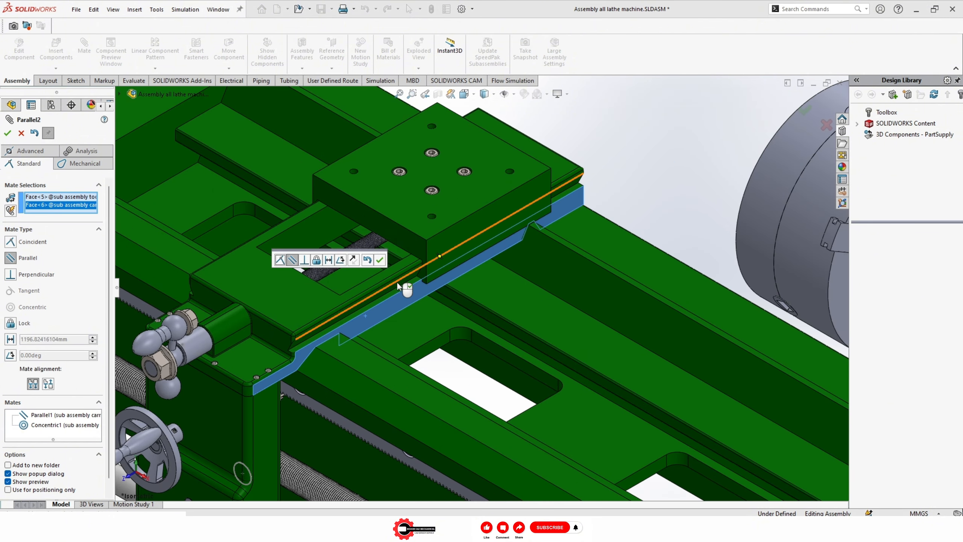
left_click(379, 259)
Step: Add a parallel mate between the carriage's front end face near the handle and the front side face of the toolpost base
left_click(267, 331)
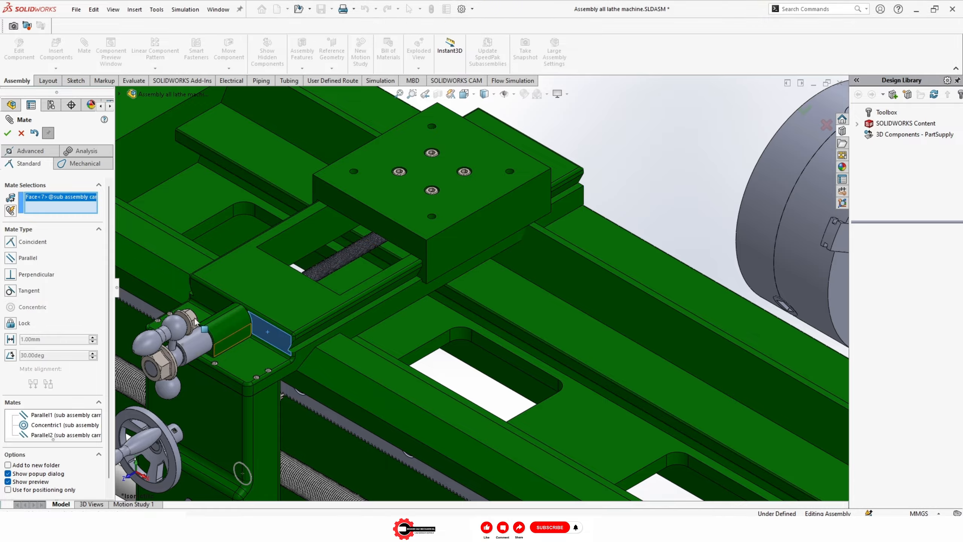
scroll(632, 298, "up", 9)
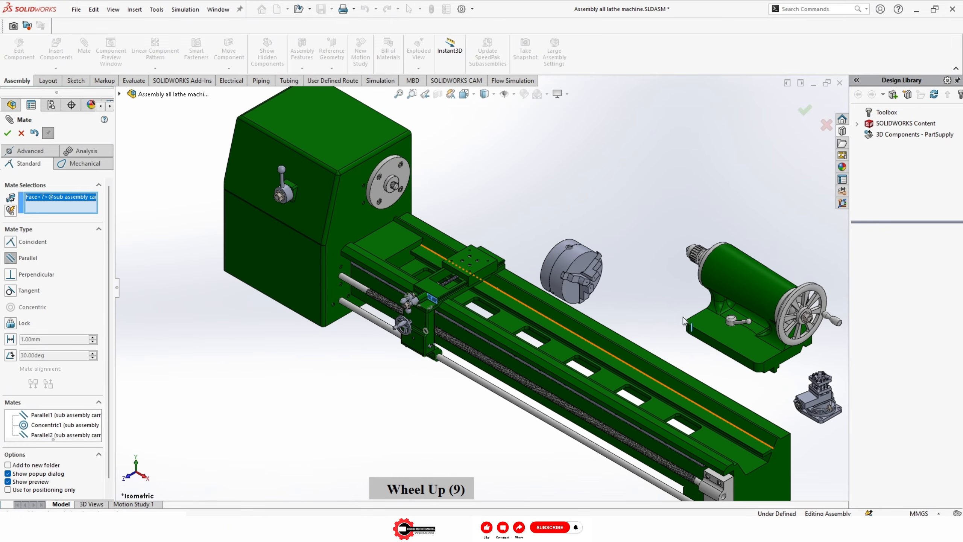
scroll(736, 367, "down", 4)
scroll(704, 394, "down", 5)
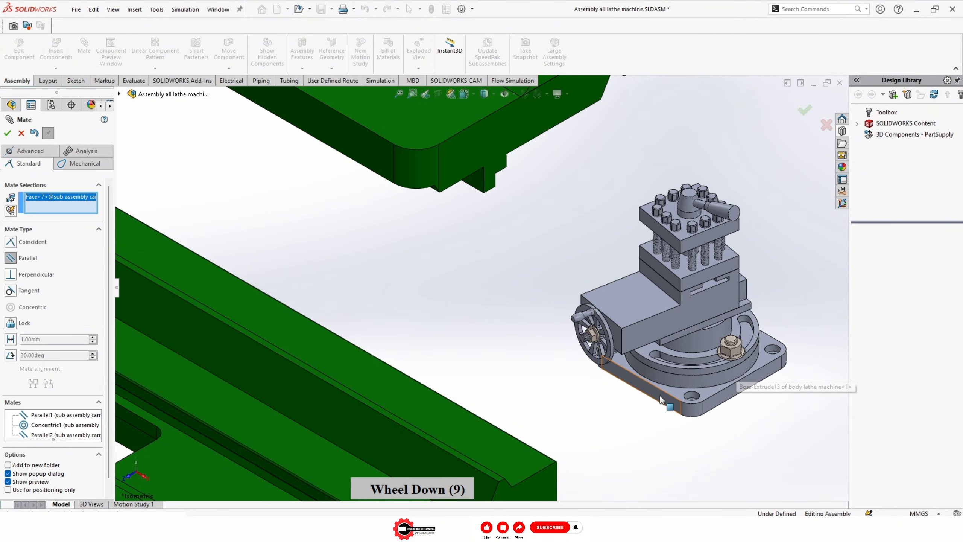
left_click(699, 395)
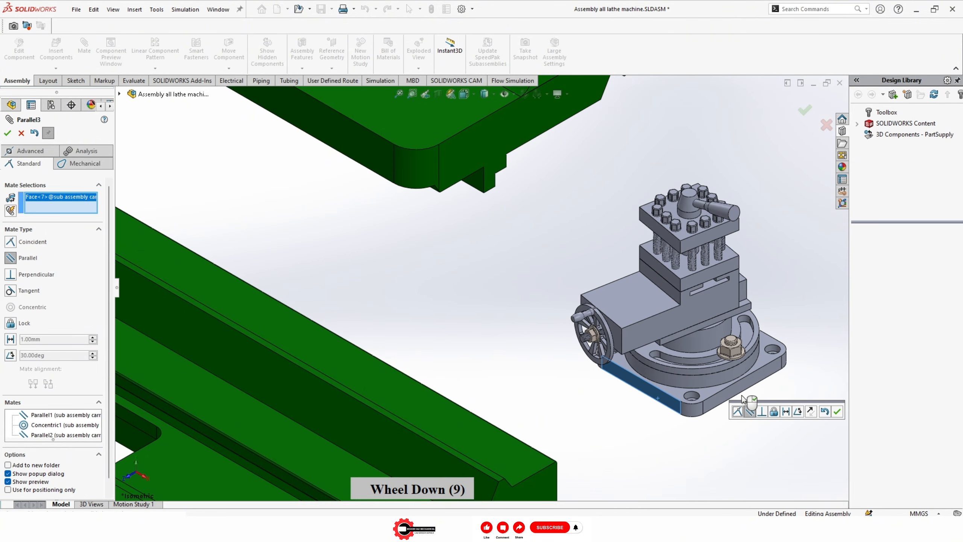
left_click(836, 411)
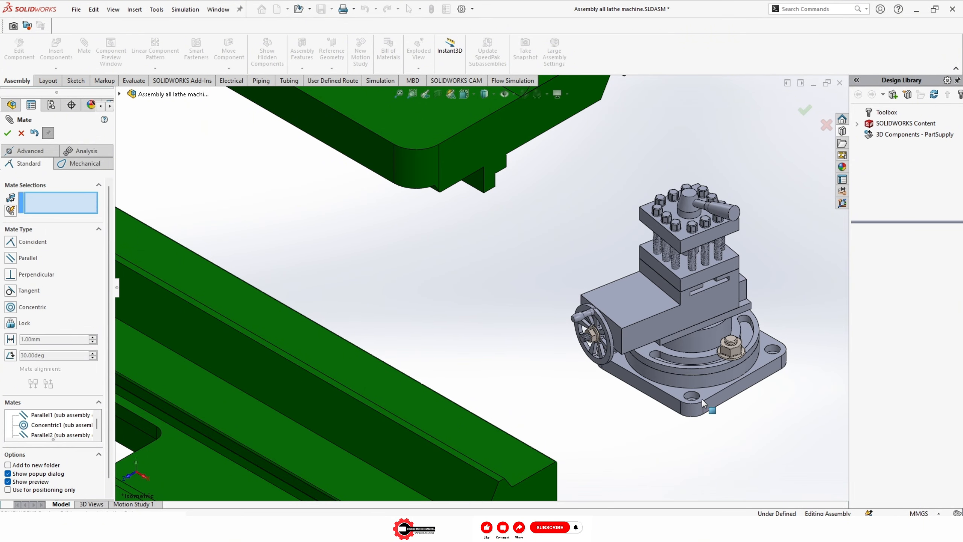
Step: Add a coincident mate between the underside of the toolpost base and the top face of the carriage's cross-slide
middle_click_drag(699, 398, 732, 426)
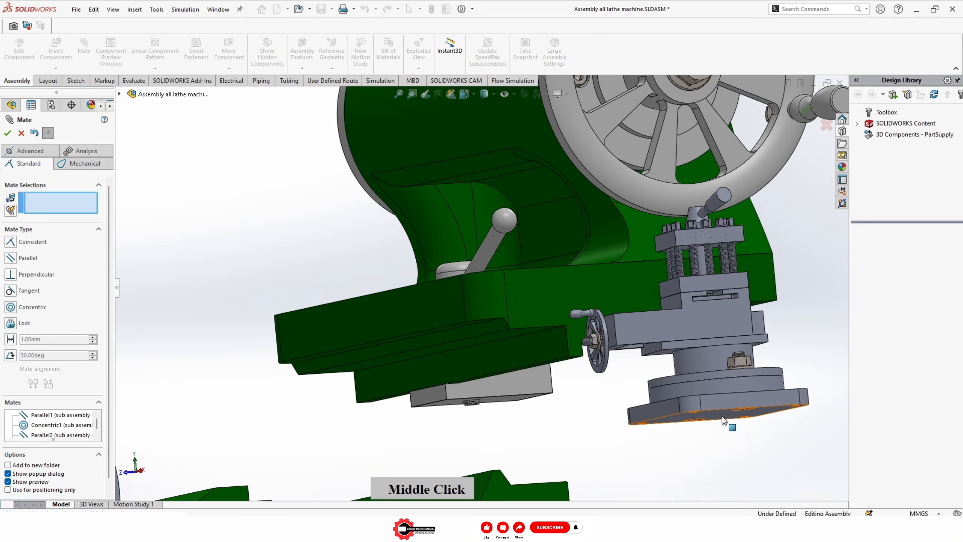
left_click(722, 416)
scroll(412, 379, "up", 4)
middle_click_drag(413, 379, 144, 356)
scroll(284, 327, "down", 4)
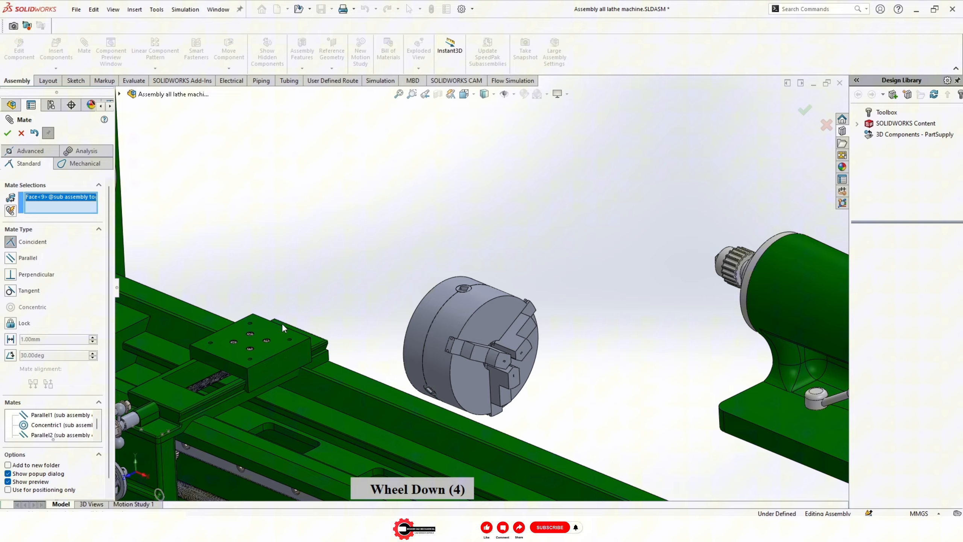
left_click(272, 351)
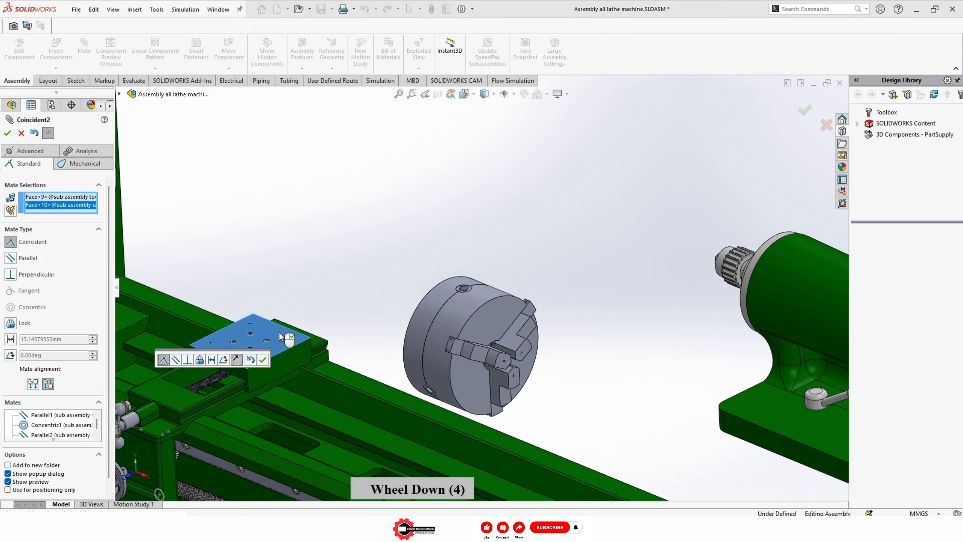
left_click(262, 359)
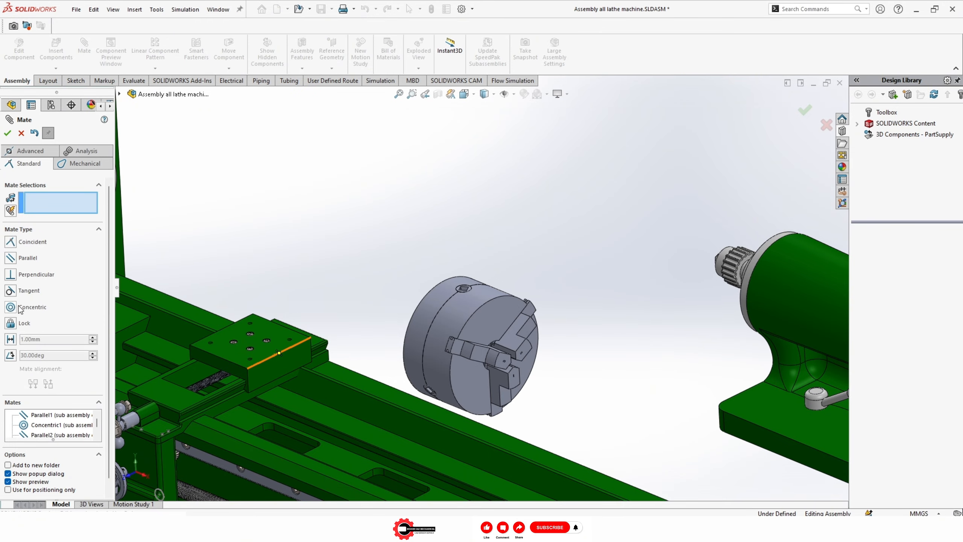
Step: Add a concentric mate between the cross-slide's far corner hole and the matching corner hole of the toolpost base, and finish mating
scroll(294, 313, "down", 14)
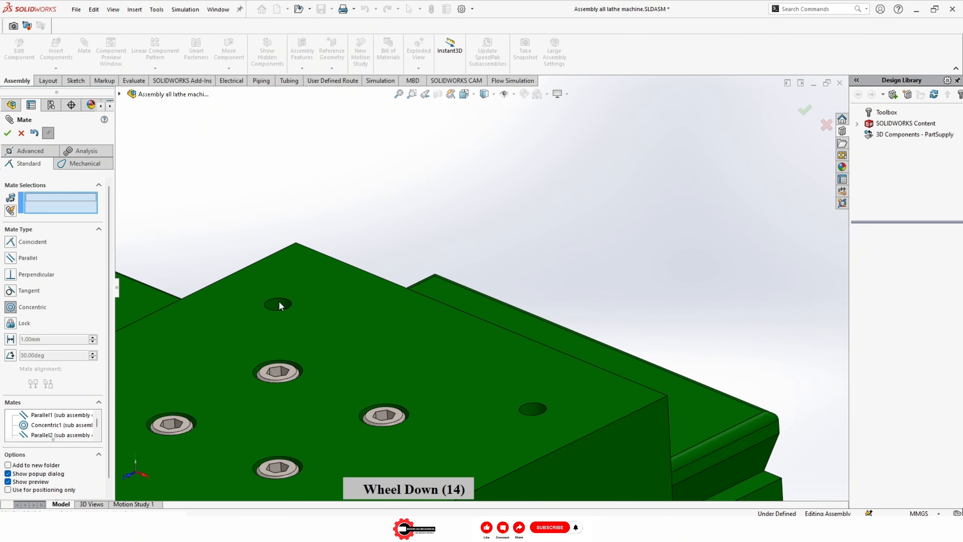
left_click(279, 303)
scroll(575, 272, "up", 19)
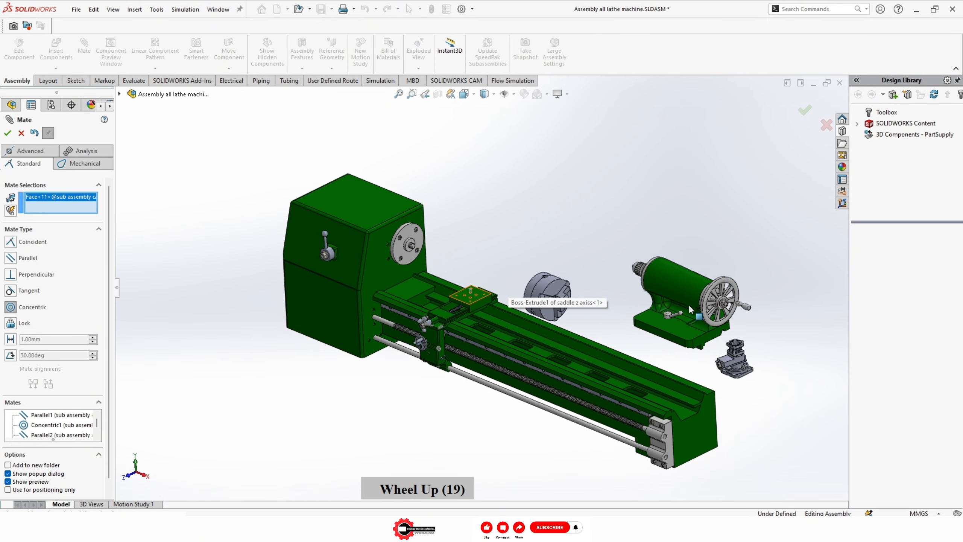
scroll(592, 333, "down", 4)
scroll(467, 304, "down", 10)
middle_click_drag(352, 302, 439, 186)
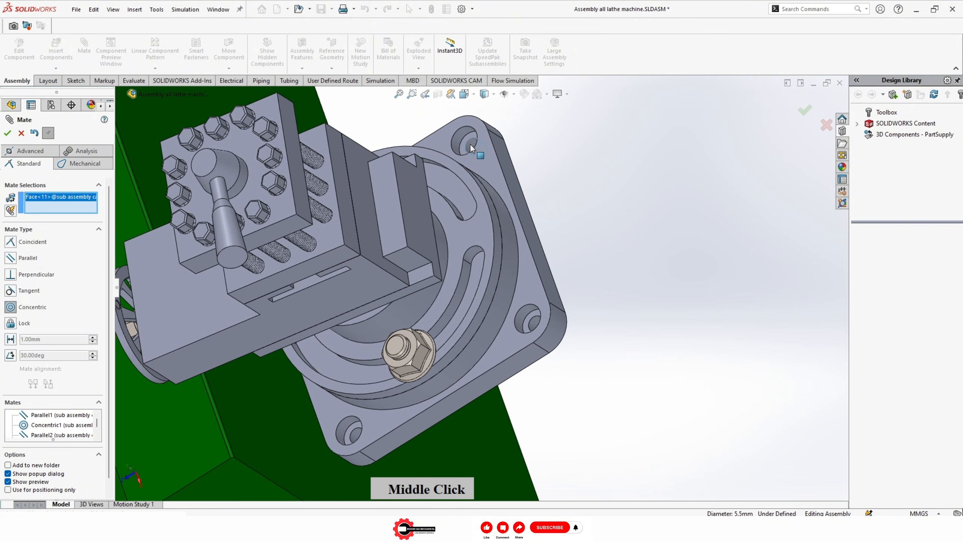
left_click(488, 163)
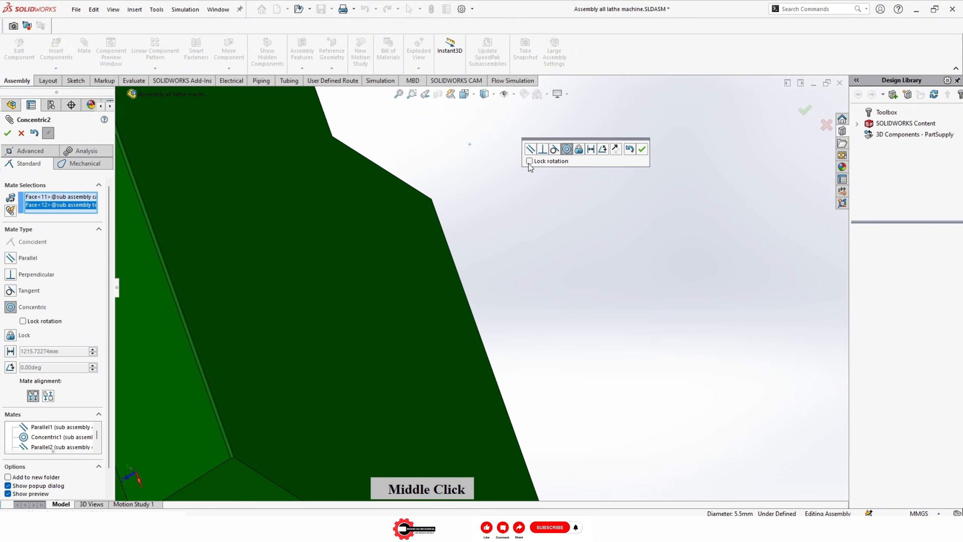
left_click(642, 149)
scroll(316, 240, "up", 15)
middle_click_drag(331, 222, 404, 166)
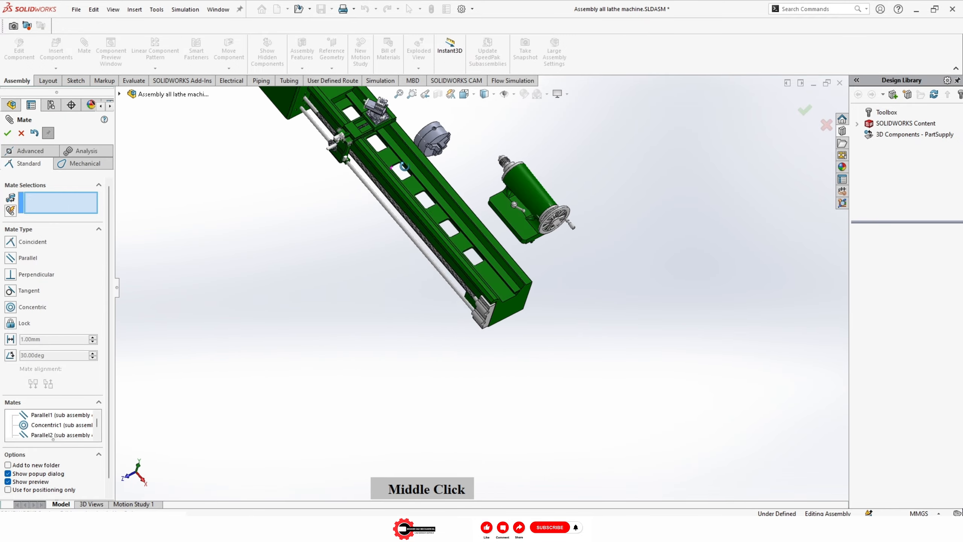
scroll(404, 166, "down", 14)
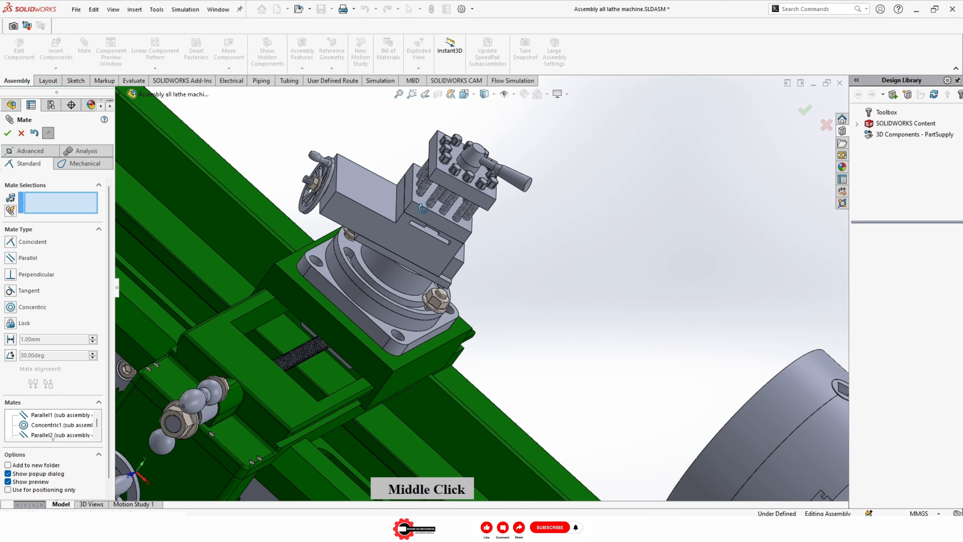
middle_click_drag(423, 208, 503, 291)
scroll(500, 263, "down", 4)
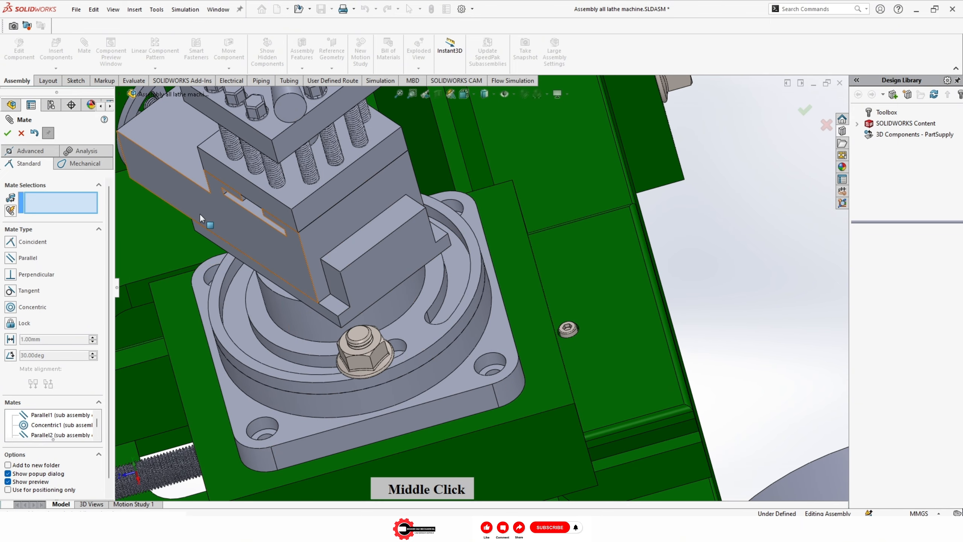
left_click(8, 133)
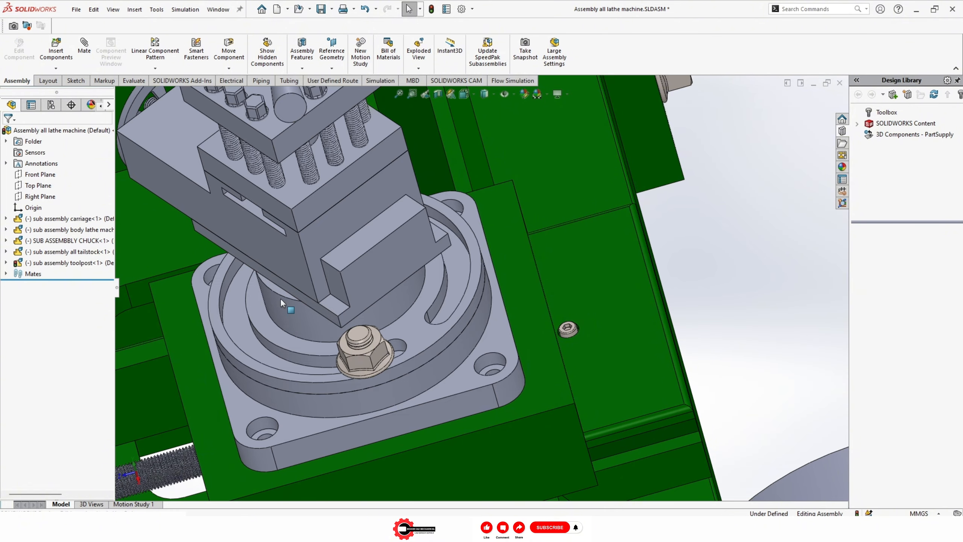
Step: Move the toolpost by the slotted ring on its base to test how the mated sub-assemblies move
left_click(431, 336)
middle_click_drag(477, 245, 477, 195)
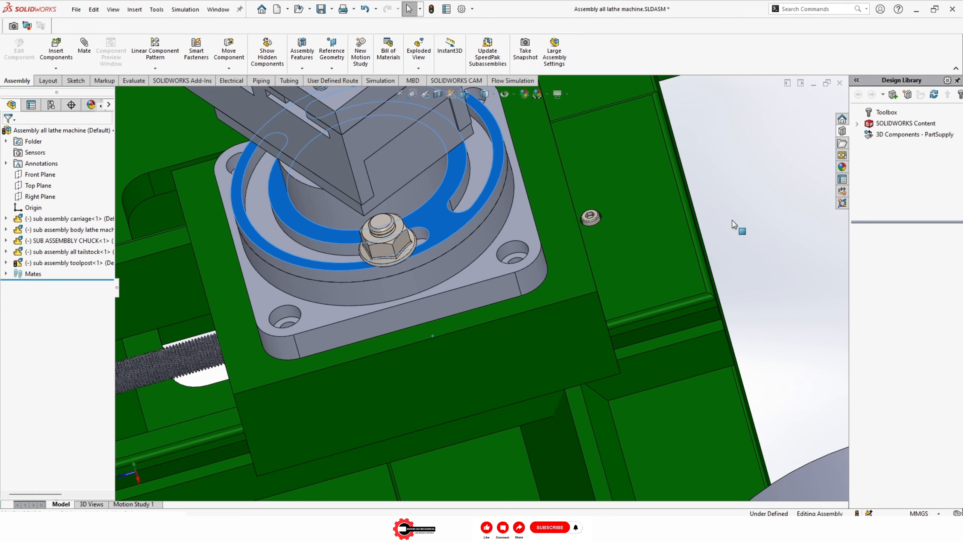
left_click(737, 223)
scroll(739, 223, "up", 4)
scroll(584, 275, "up", 4)
Step: Fix the lathe body sub-assembly in place so it can no longer move
right_click(529, 333)
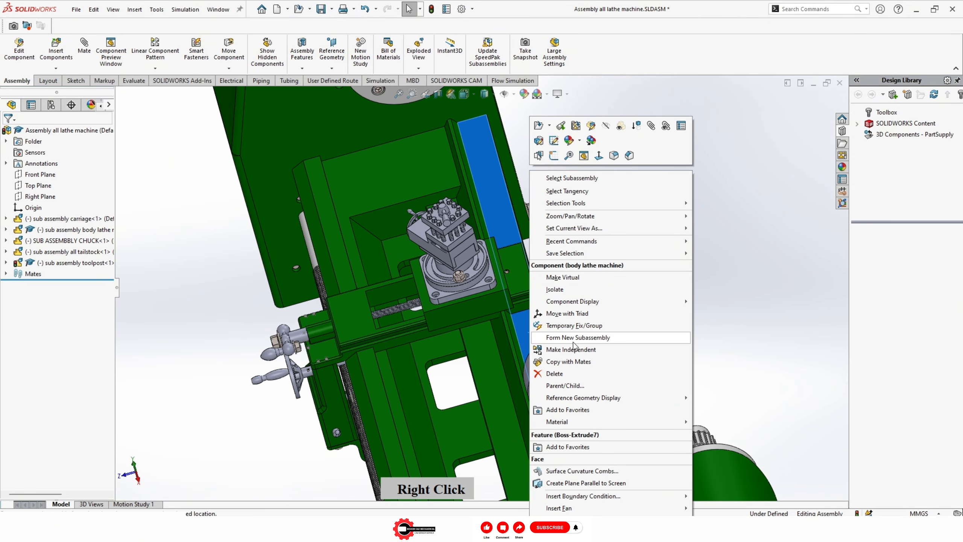
left_click(735, 288)
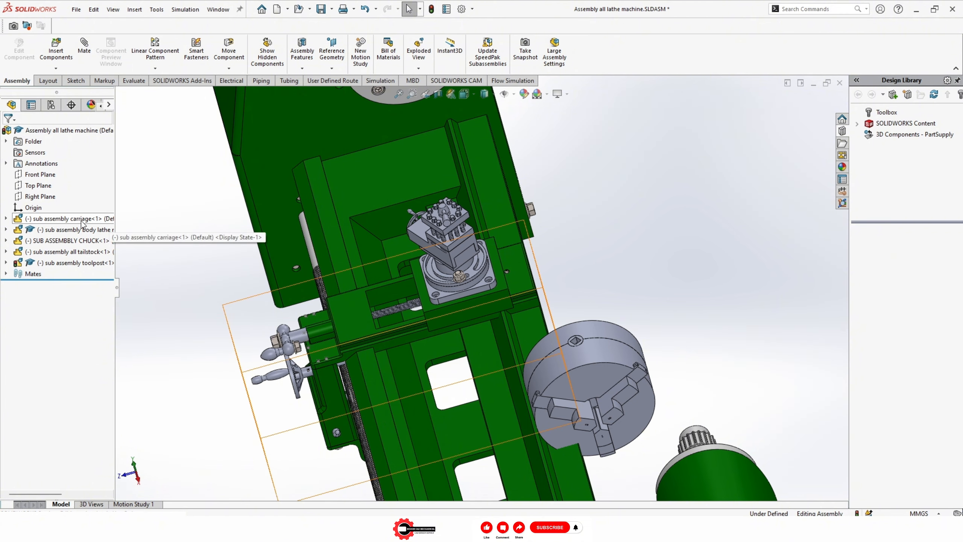
mouse_move(84, 222)
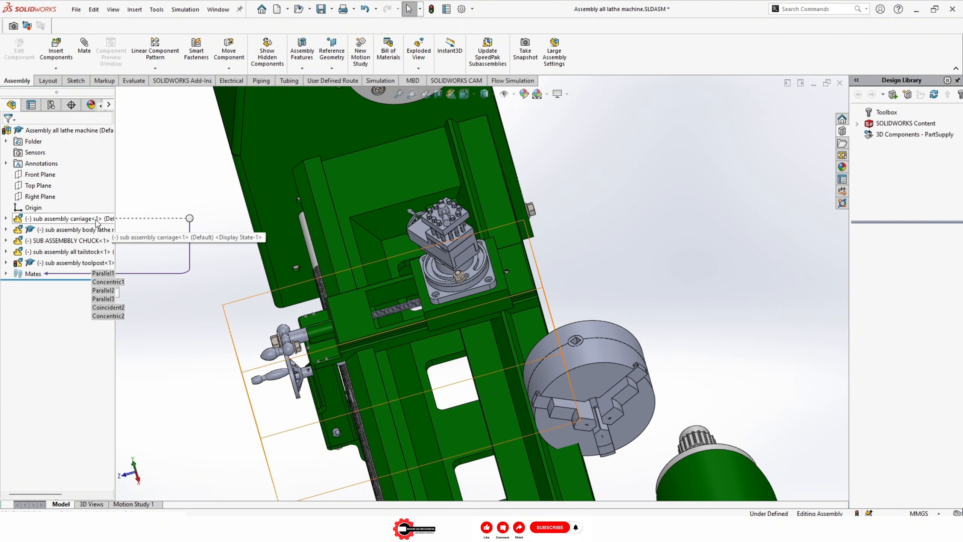
left_click(76, 235)
right_click(75, 235)
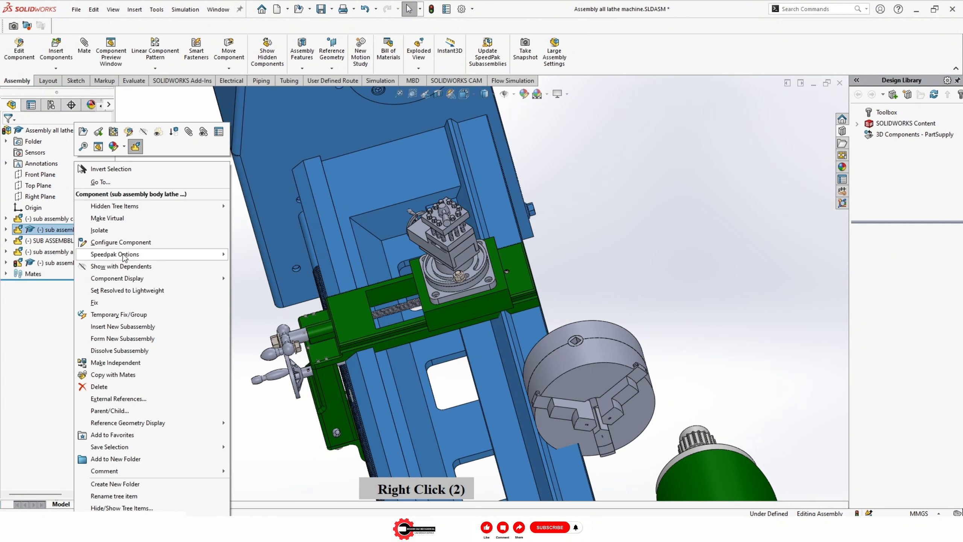
left_click(123, 301)
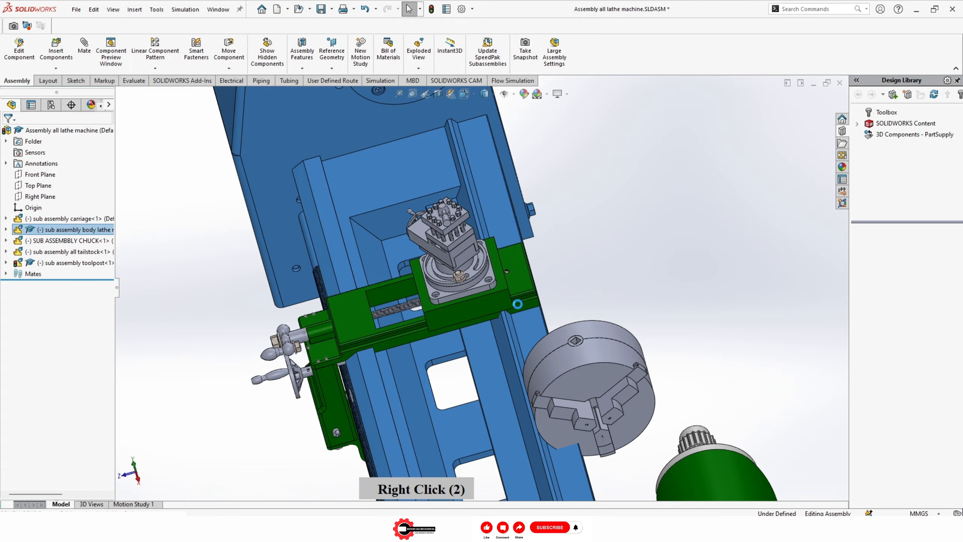
Step: Slide the carriage along the fixed bed and swivel the toolpost on its base to test their motion
scroll(469, 294, "down", 4)
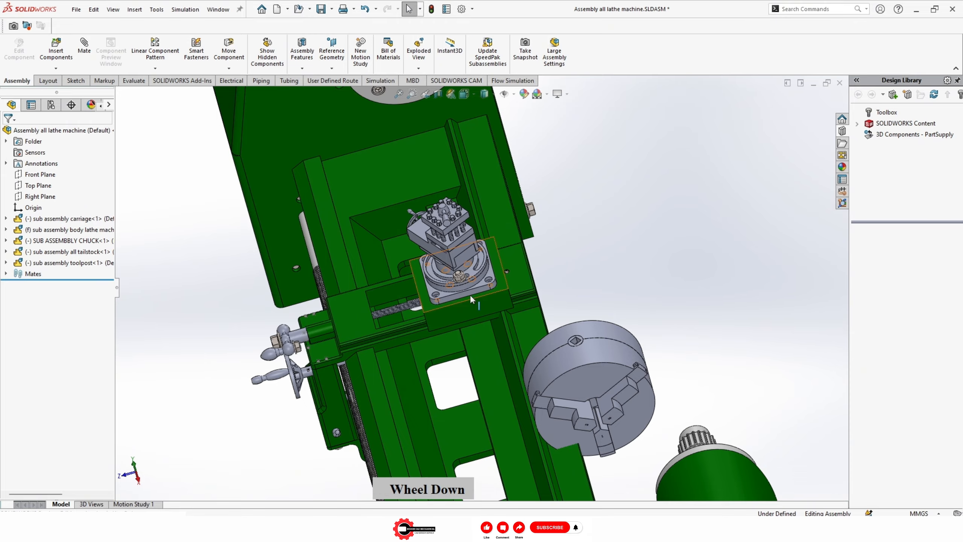
left_click_drag(463, 323, 604, 280)
left_click(693, 250)
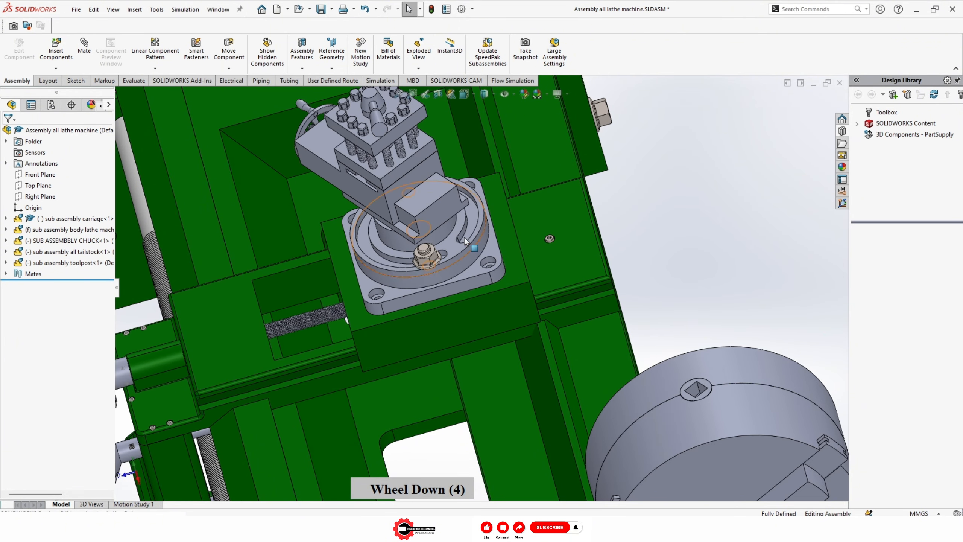
double_click(449, 250)
left_click_drag(450, 250, 477, 182)
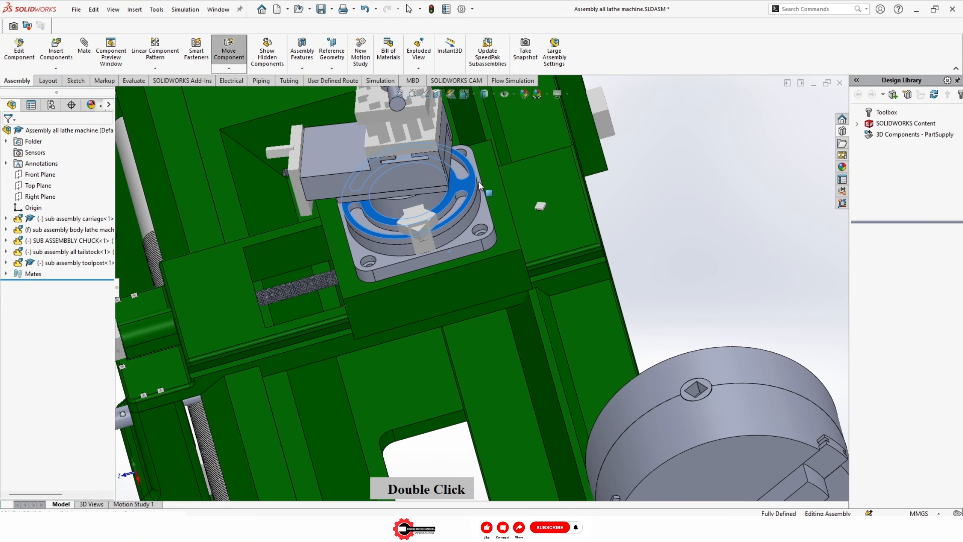
left_click(682, 214)
scroll(498, 294, "up", 8)
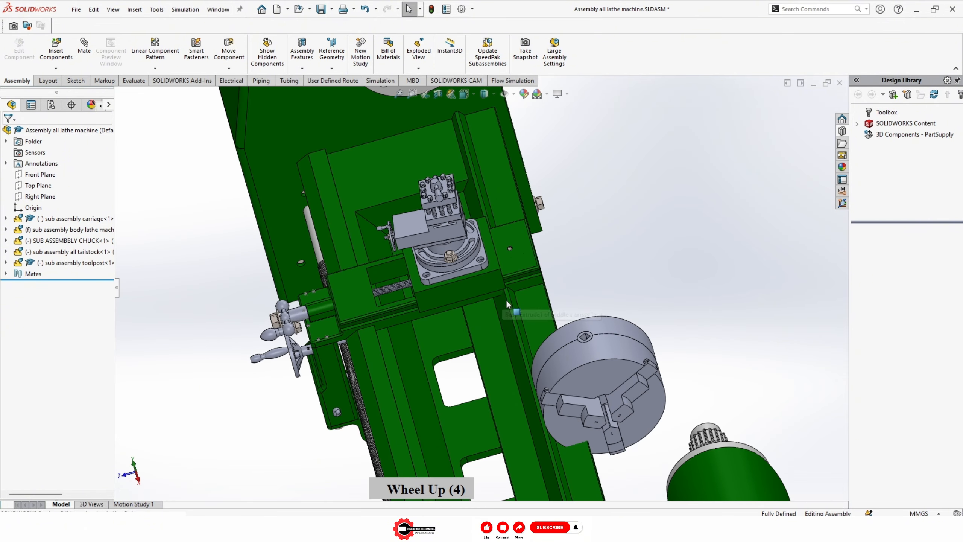
Step: Add a coincident mate between the rear underside face of the tailstock base and the flat top face of the bed's rear rail
middle_click_drag(506, 310, 545, 278)
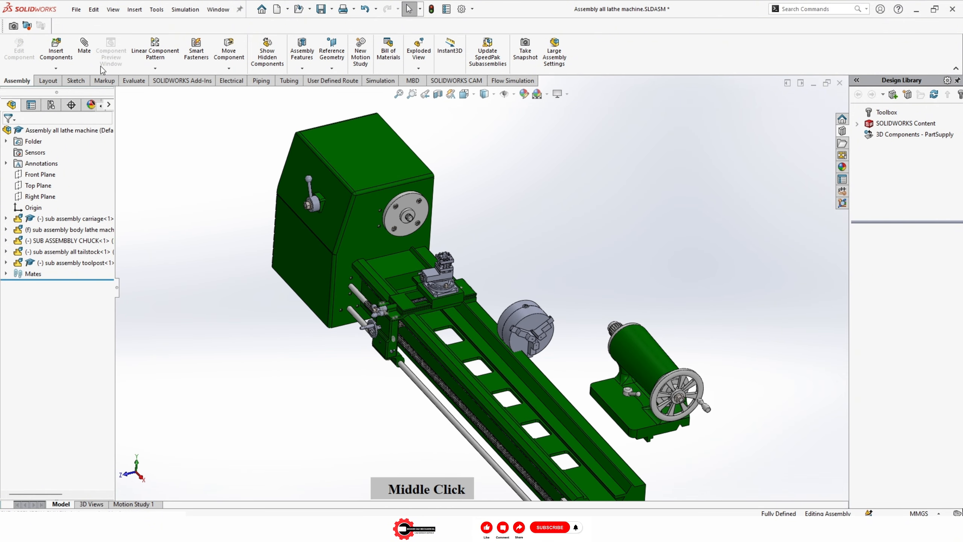
scroll(616, 429, "down", 9)
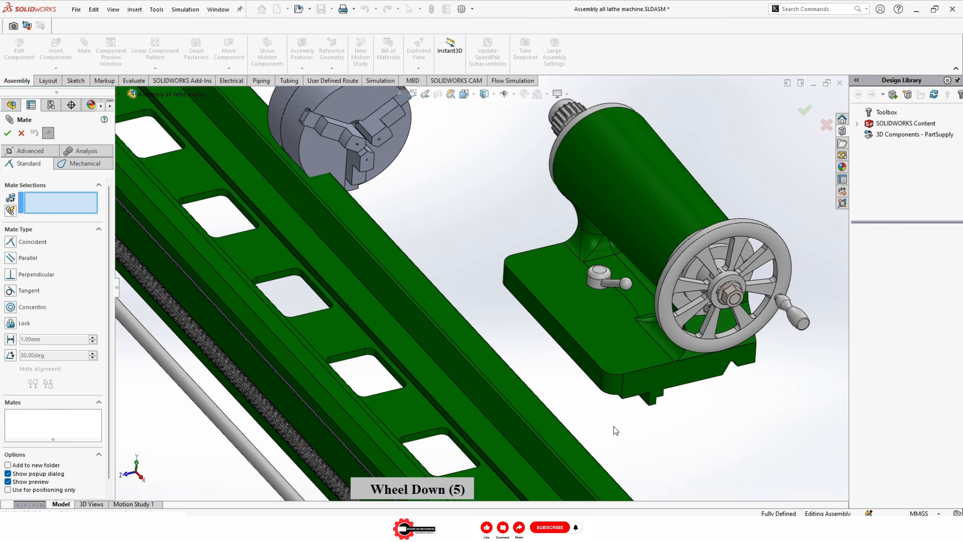
middle_click_drag(611, 365, 568, 322)
scroll(568, 320, "up", 4)
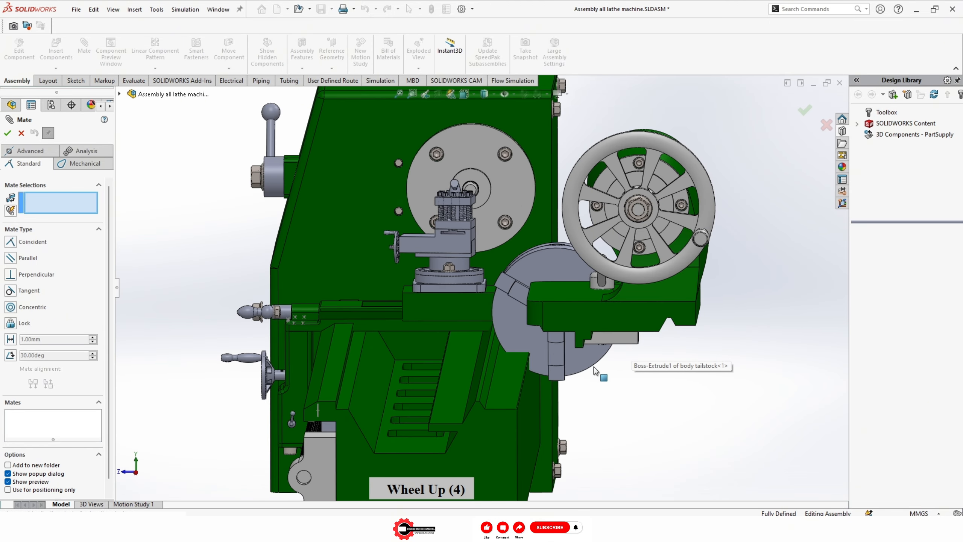
scroll(593, 326, "down", 2)
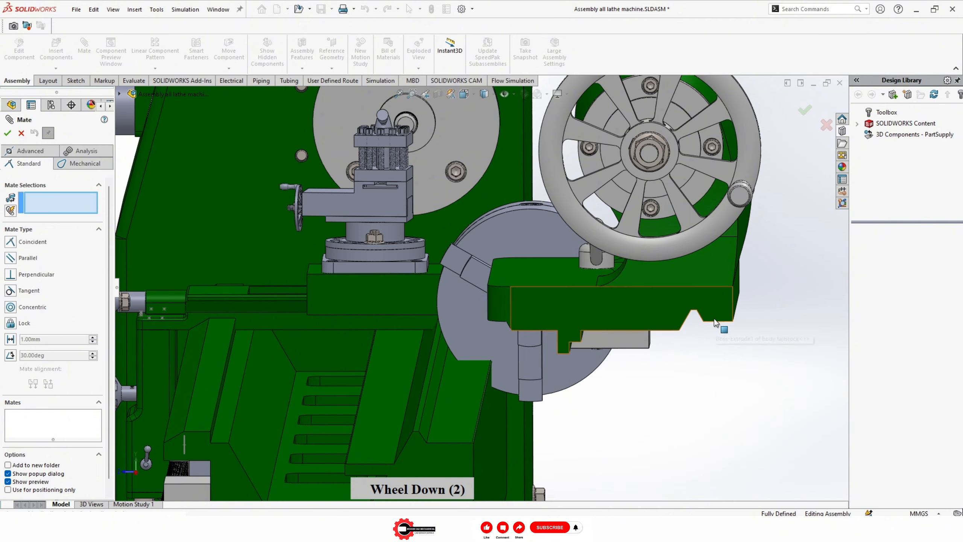
middle_click_drag(714, 318, 707, 297)
left_click(729, 333)
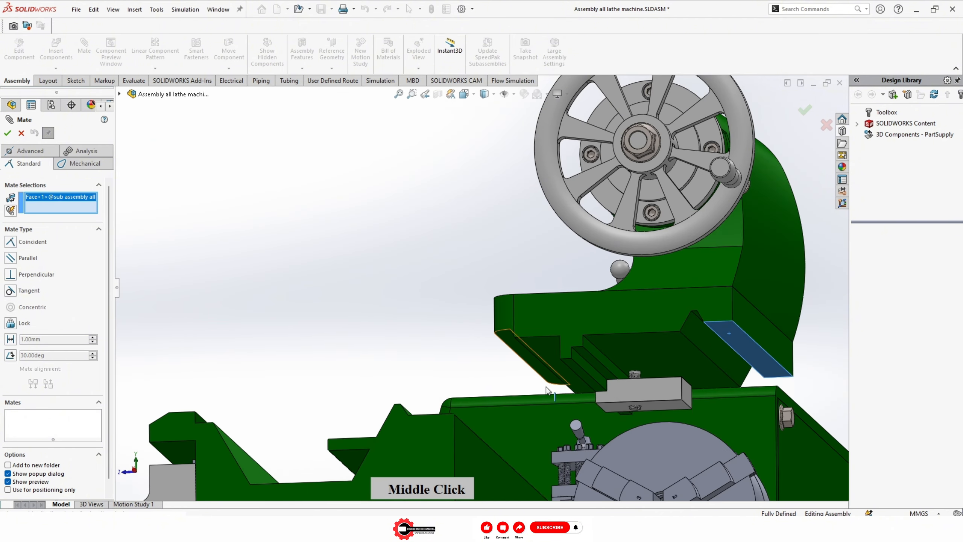
middle_click_drag(546, 387, 520, 440)
left_click(491, 429)
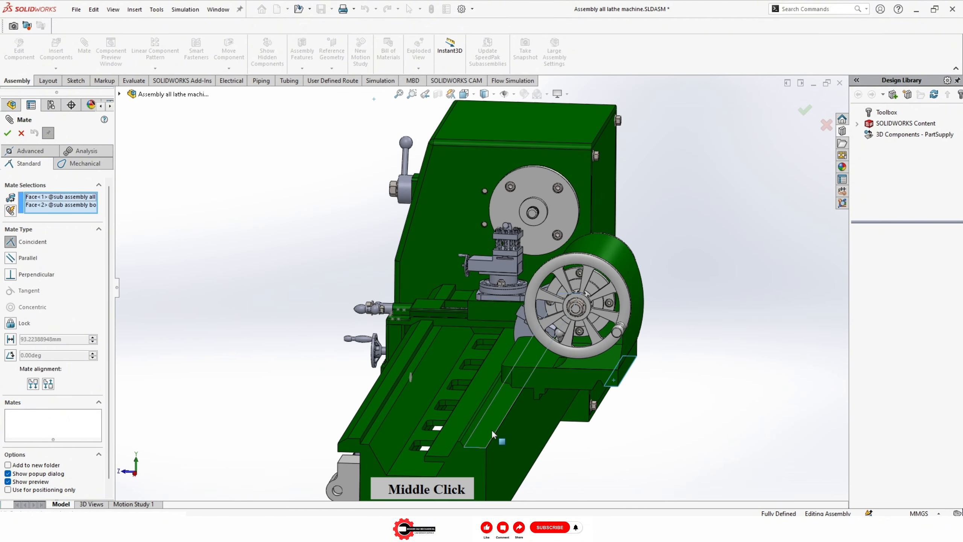
left_click(607, 447)
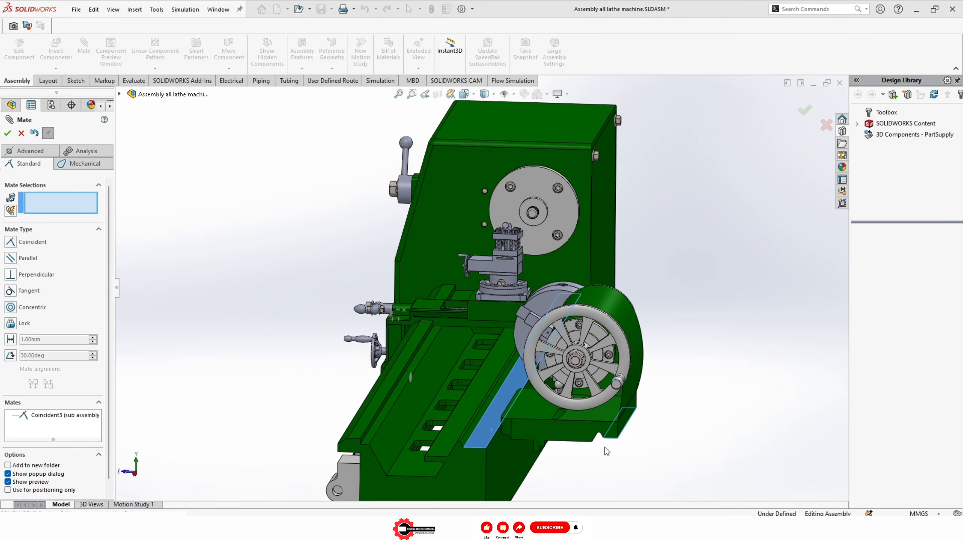
Step: Try to mate the bed face beside the front rail with the tailstock base's front underside face, and close the Mate command
scroll(481, 419, "down", 2)
middle_click_drag(480, 419, 482, 405)
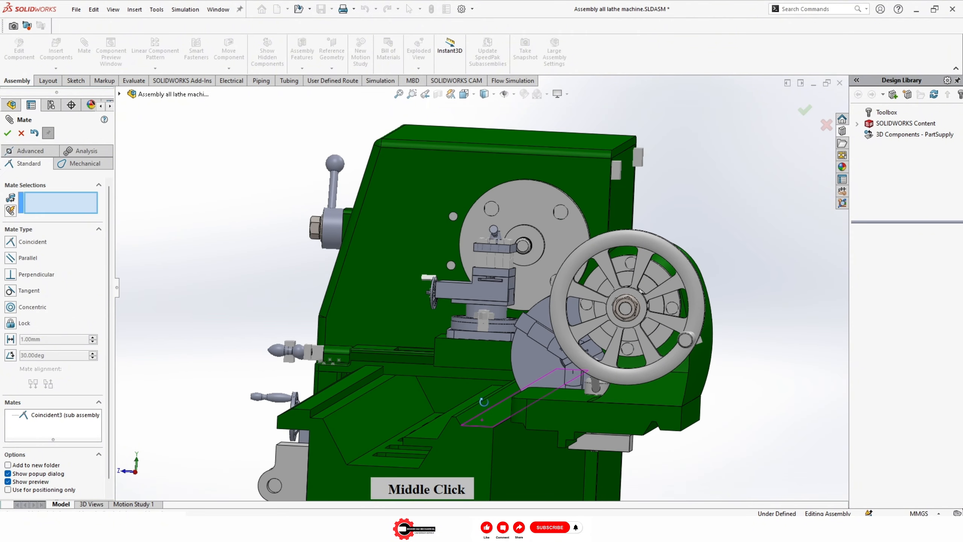
scroll(341, 417, "down", 4)
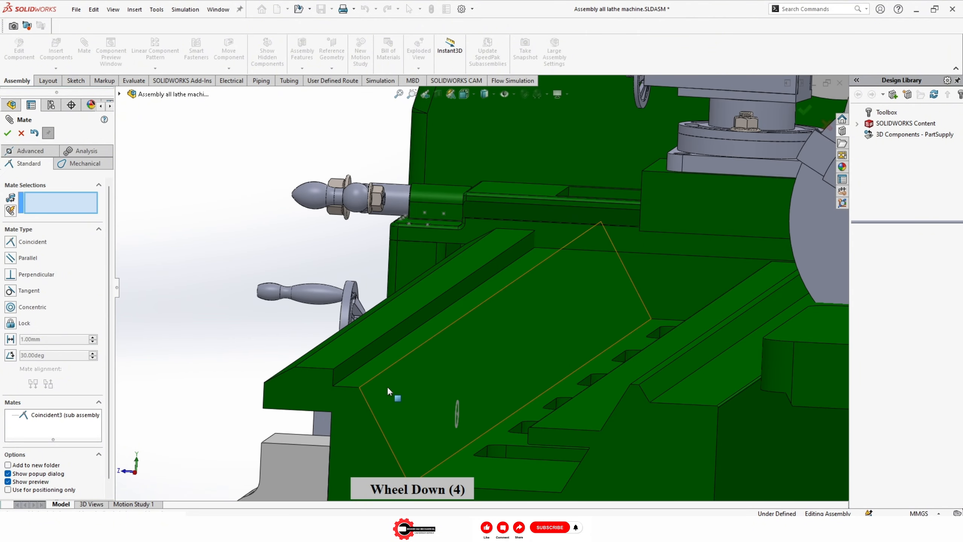
left_click(386, 387)
scroll(677, 360, "up", 3)
middle_click_drag(677, 359, 762, 344)
scroll(668, 323, "down", 7)
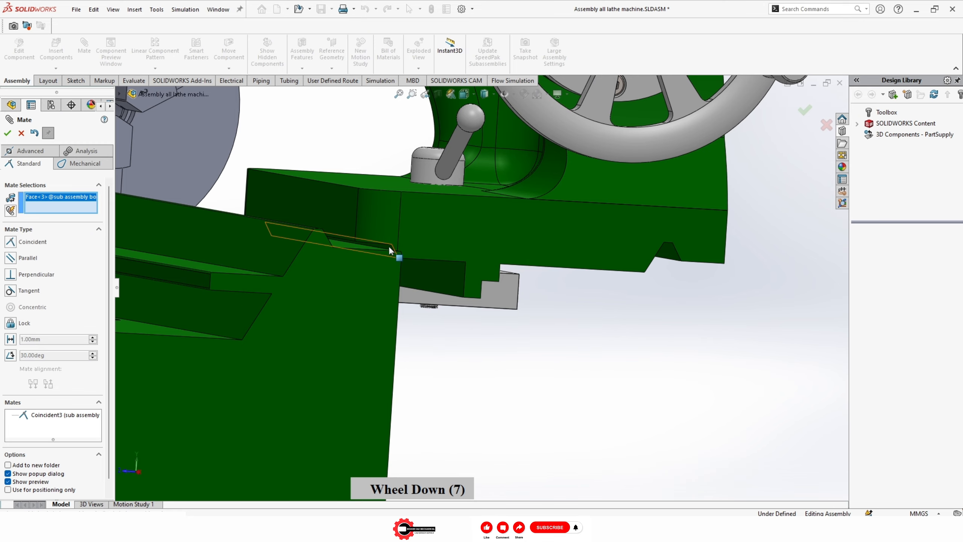
left_click(390, 249)
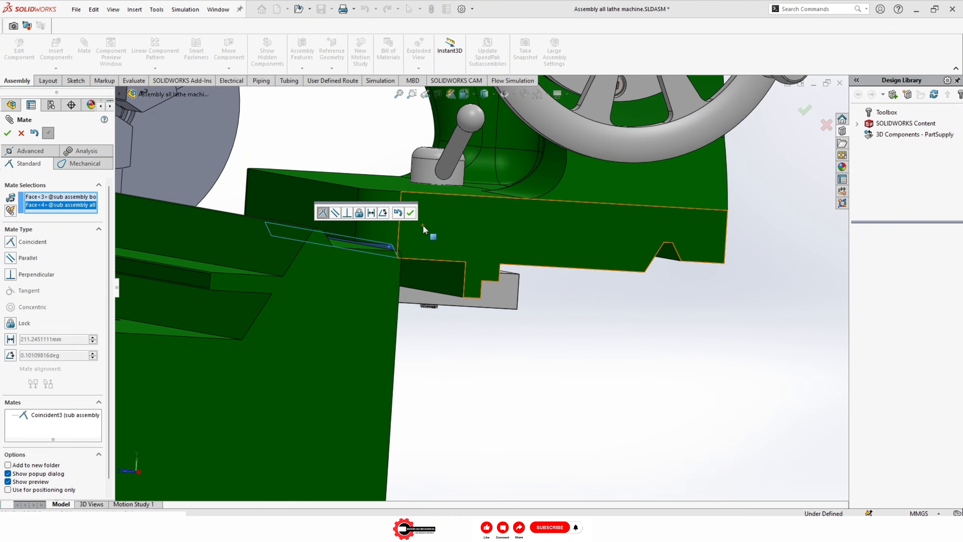
left_click(8, 133)
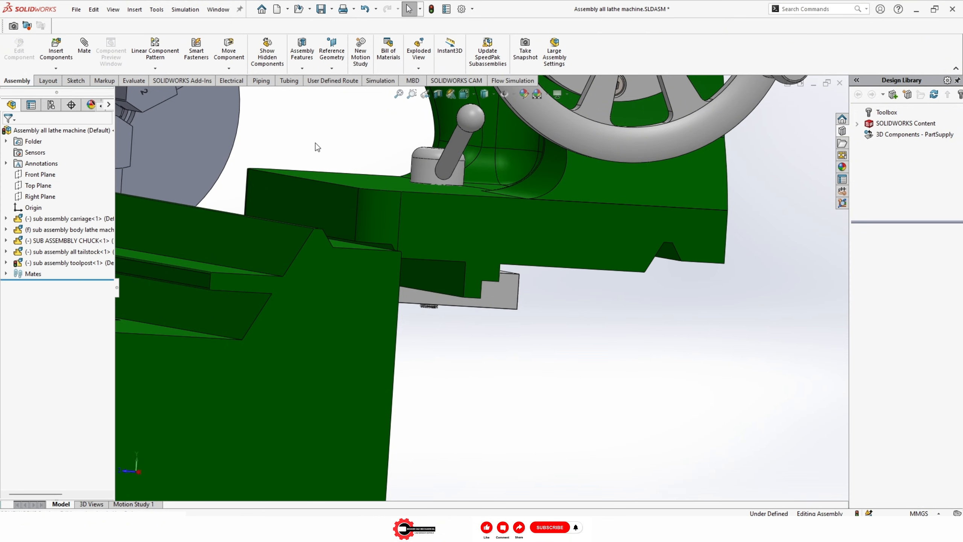
middle_click_drag(371, 243, 284, 269)
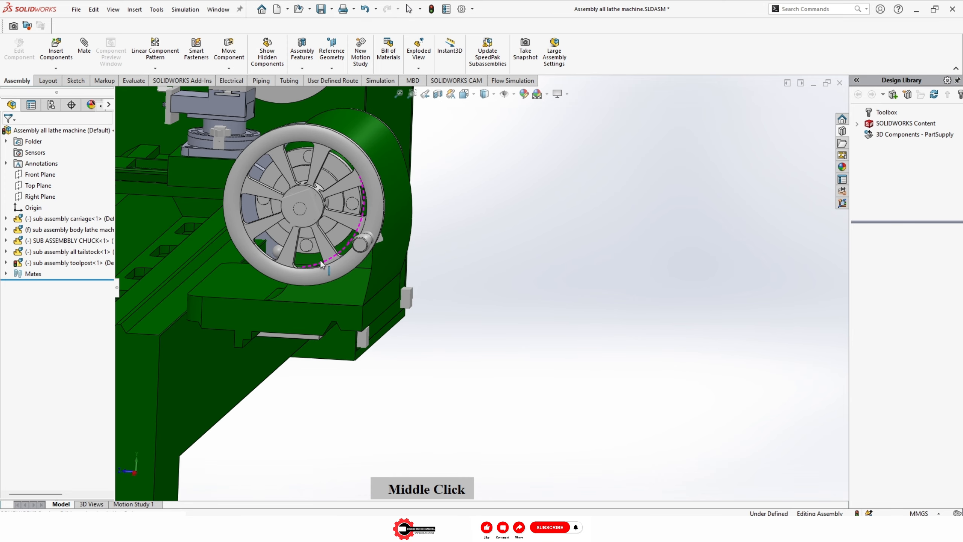
Step: Slide the tailstock along the bed rails so the groove under its base and the front V-rail are accessible
scroll(266, 272, "down", 2)
left_click_drag(455, 322, 243, 268)
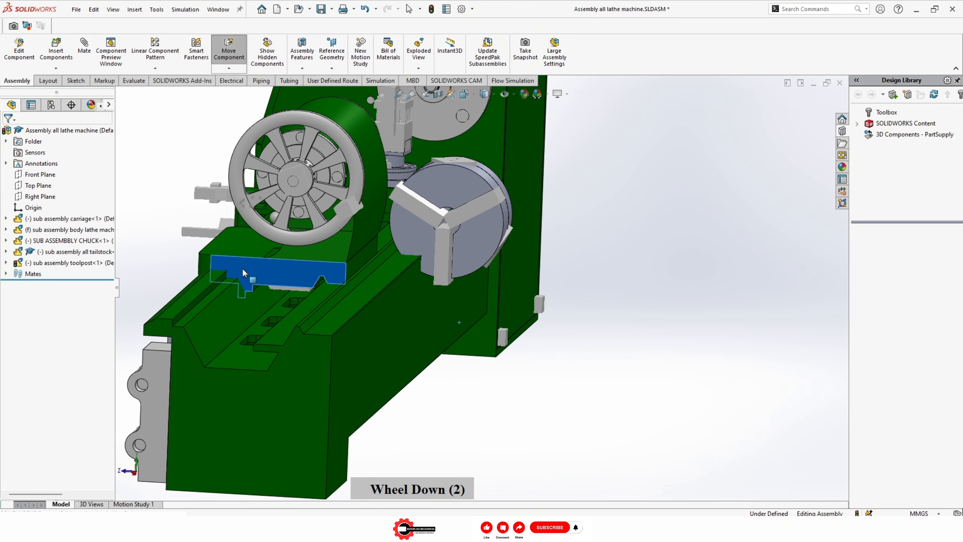
middle_click_drag(360, 340, 344, 306)
middle_click_drag(325, 338, 479, 389)
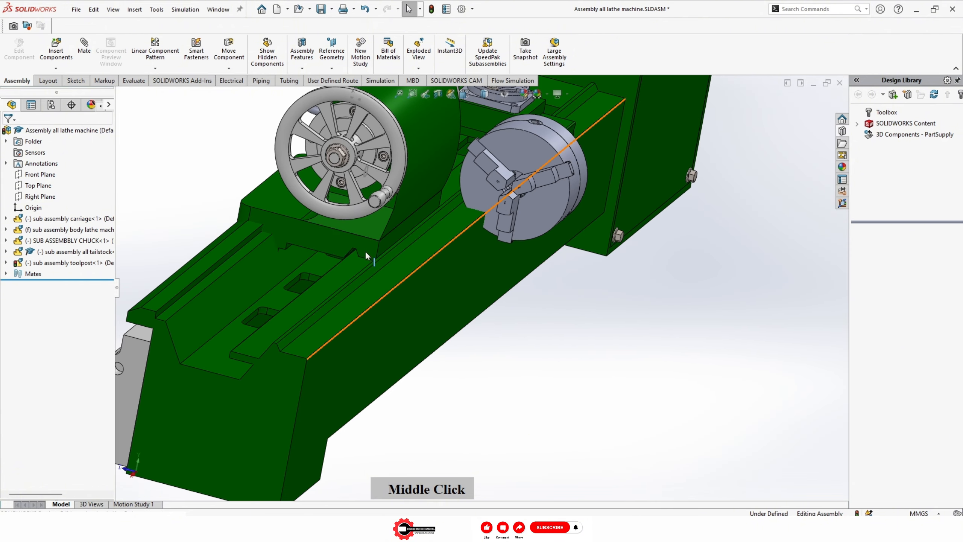
Step: Add a coincident mate between the sloped groove face under the tailstock base and the matching sloped face of the bed's V-rail
scroll(372, 243, "down", 3)
mouse_move(372, 242)
middle_mouse_down()
mouse_move(388, 242)
mouse_move(402, 266)
mouse_move(382, 236)
middle_mouse_up()
left_click(86, 64)
left_click(356, 280)
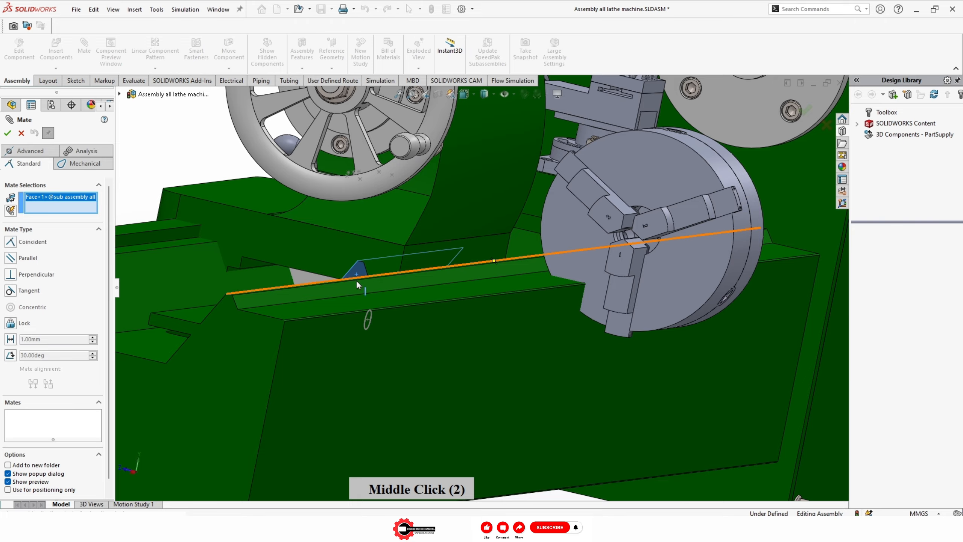
middle_click_drag(356, 280, 488, 330)
left_click(515, 334)
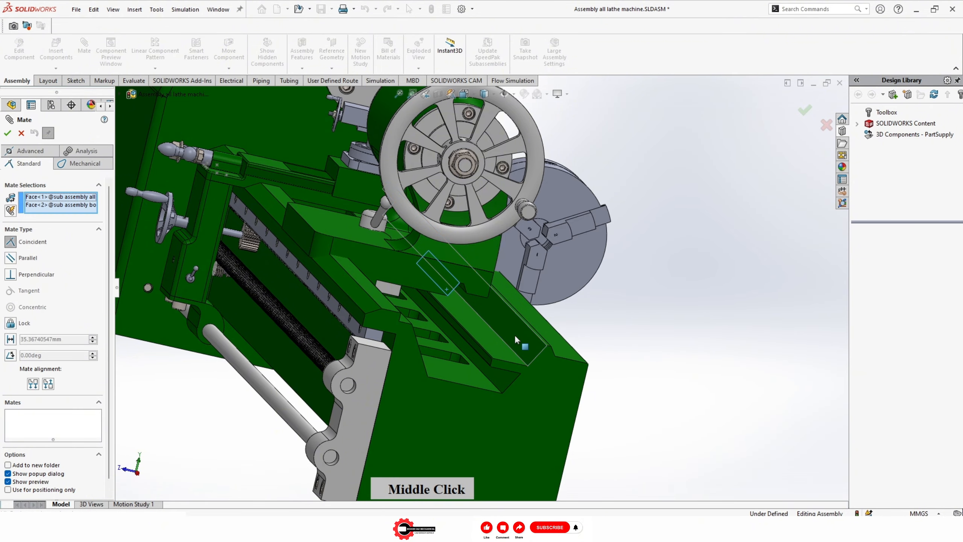
scroll(423, 294, "up", 2)
middle_click_drag(424, 295, 387, 280)
scroll(389, 279, "down", 4)
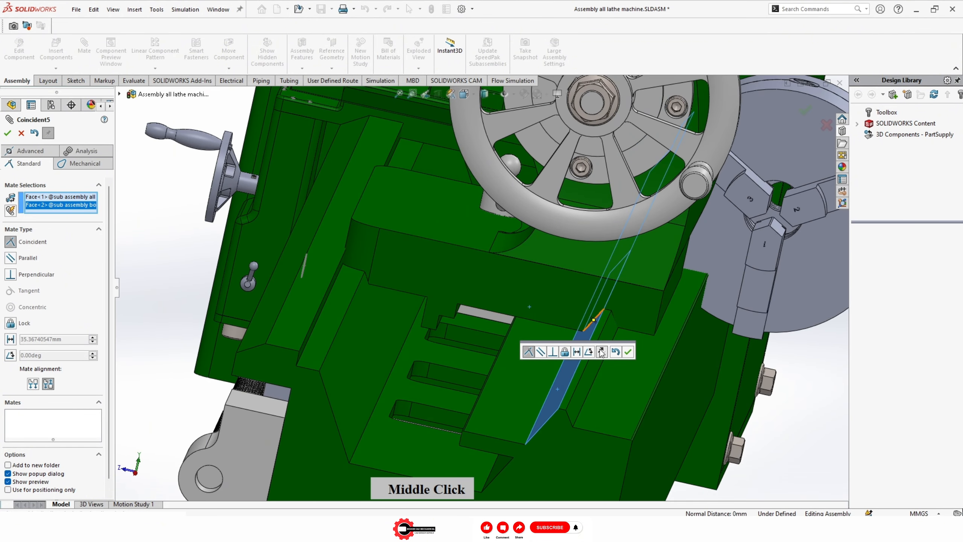
left_click(628, 352)
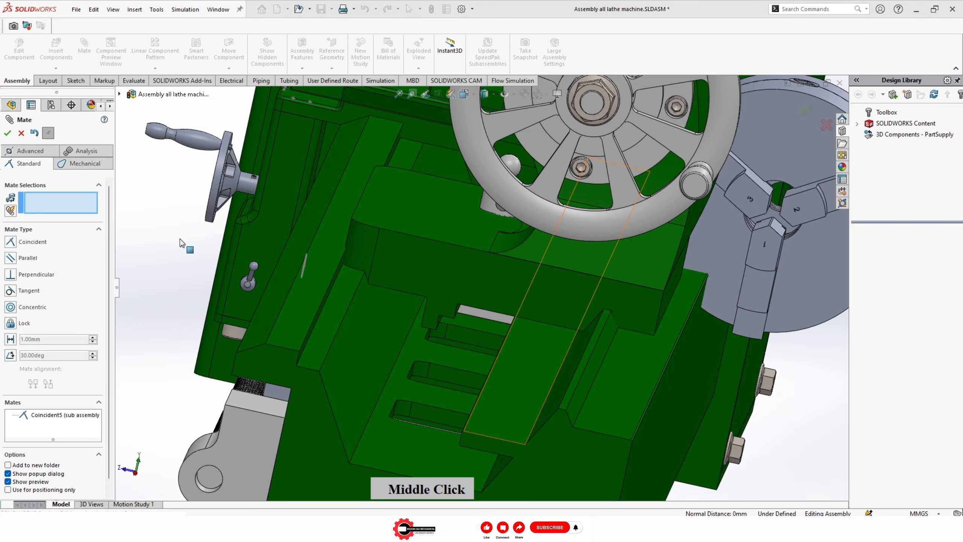
left_click(9, 135)
Step: Make the chuck sub-assembly flexible so its jaws can move within the main assembly
scroll(481, 319, "up", 3)
middle_click_drag(482, 319, 484, 272)
scroll(487, 202, "up", 3)
scroll(505, 200, "down", 2)
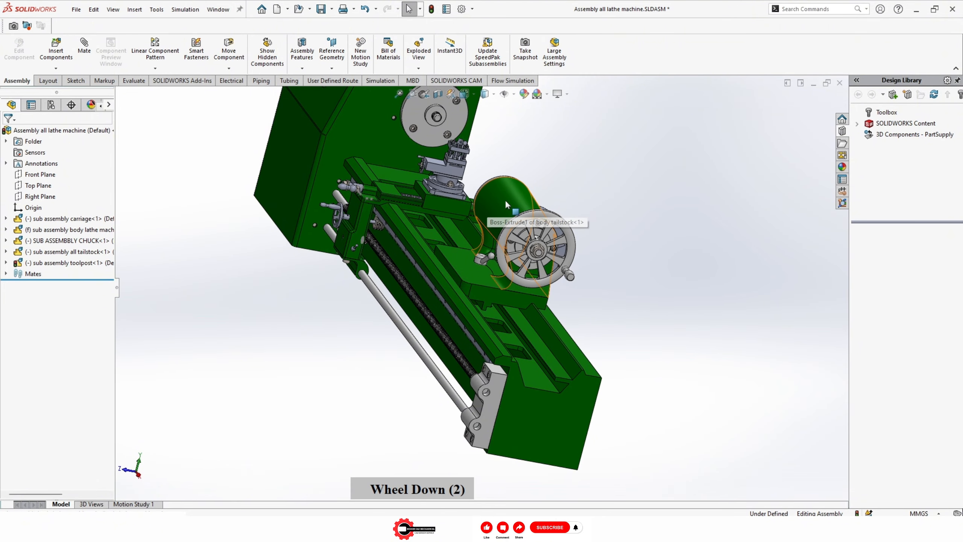
middle_click_drag(505, 199, 515, 228)
scroll(552, 227, "down", 6)
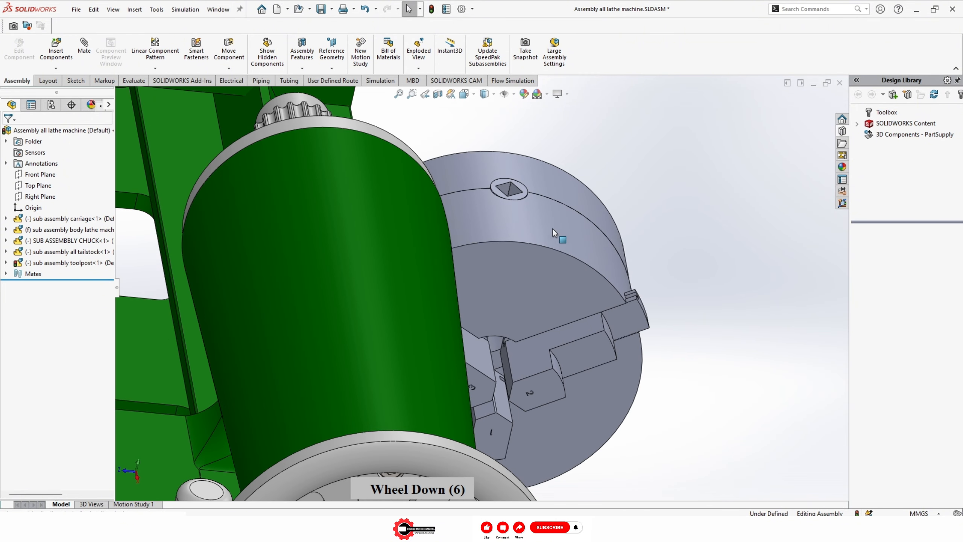
left_click(495, 348)
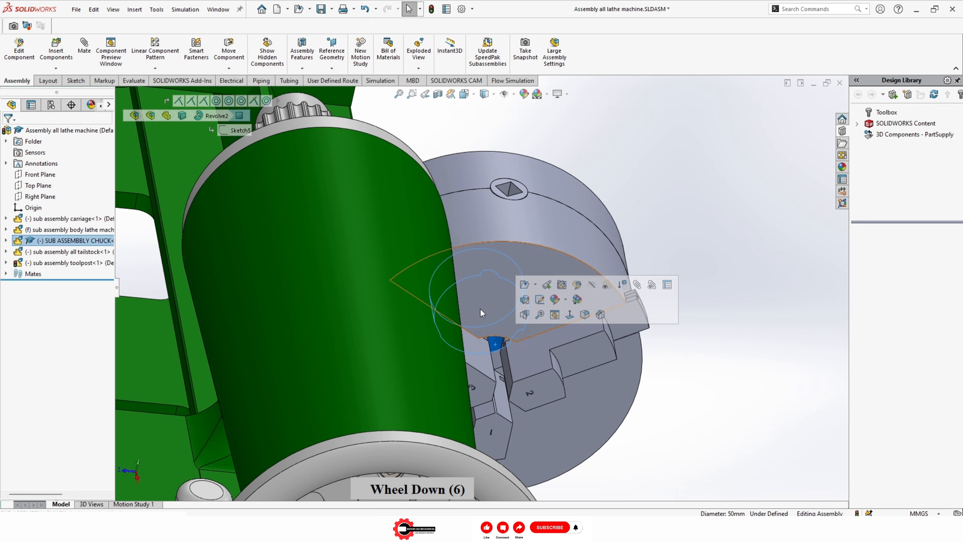
left_click(92, 240)
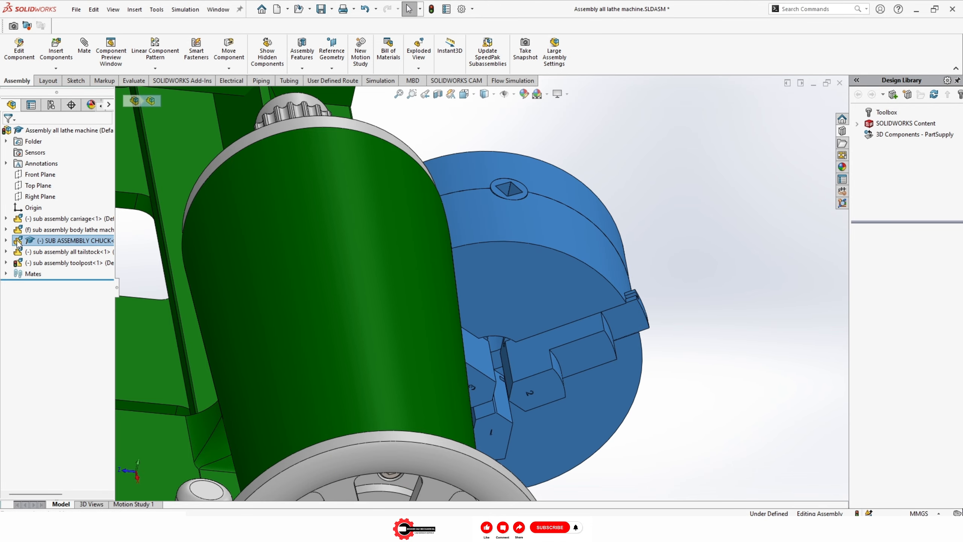
left_click(608, 143)
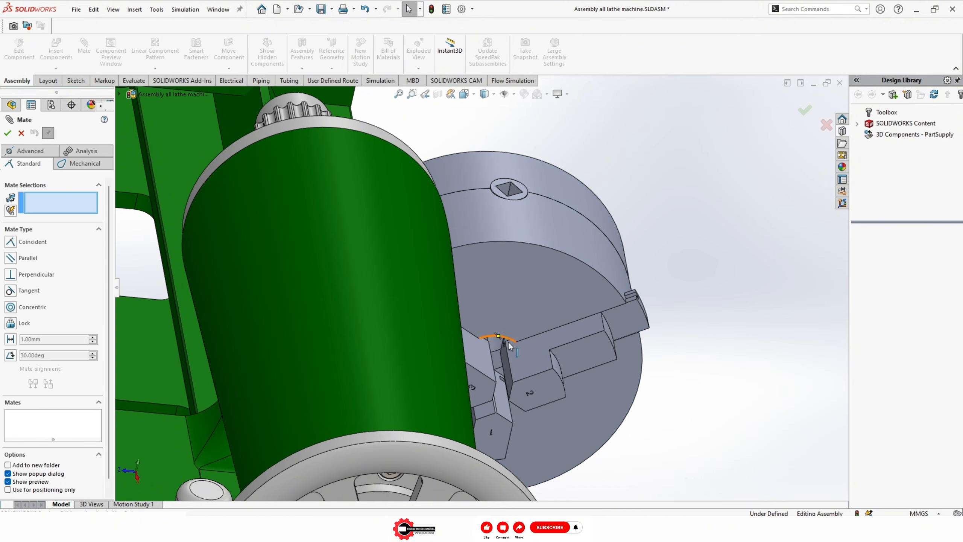
Step: Add a concentric mate between the chuck's central cylindrical face and the cylindrical boss of the headstock spindle flange
left_click(498, 343)
scroll(419, 131, "up", 8)
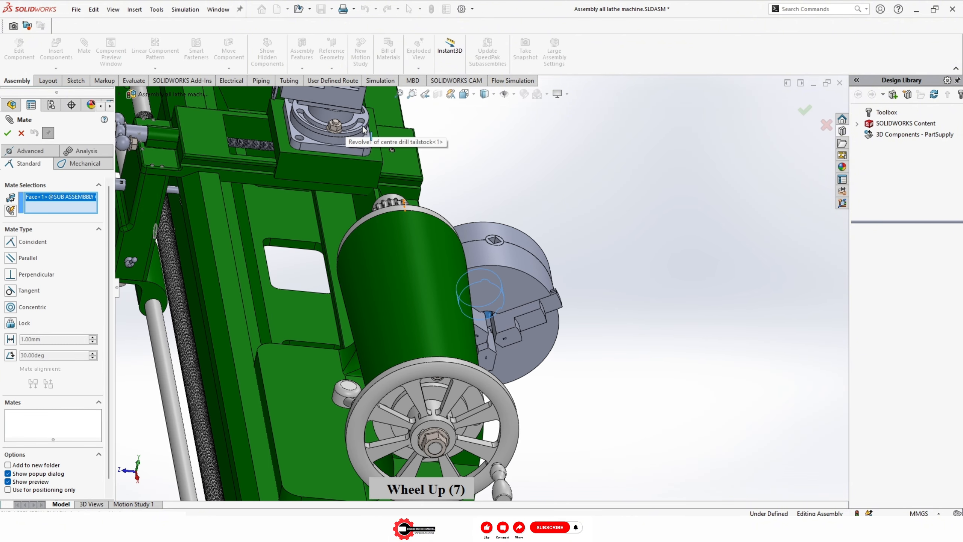
scroll(419, 132, "down", 8)
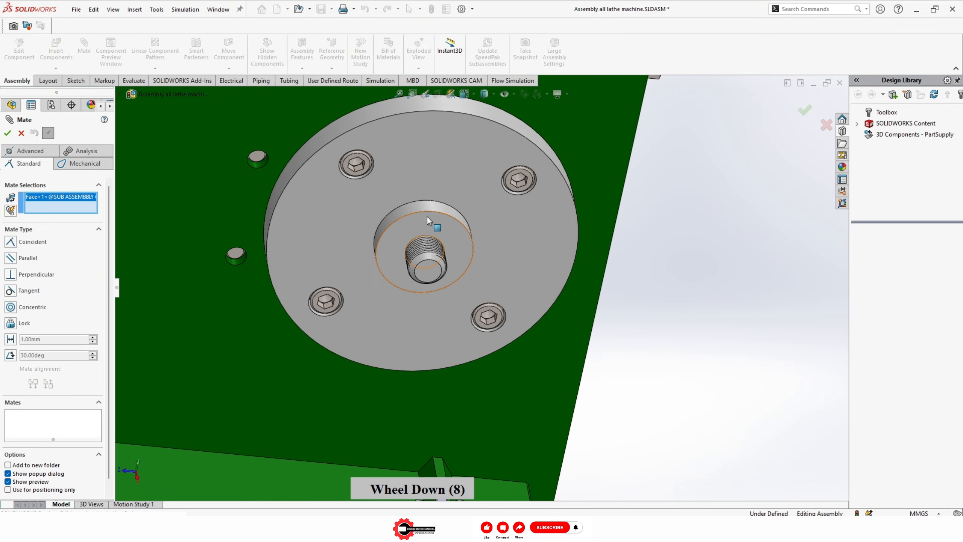
left_click(442, 210)
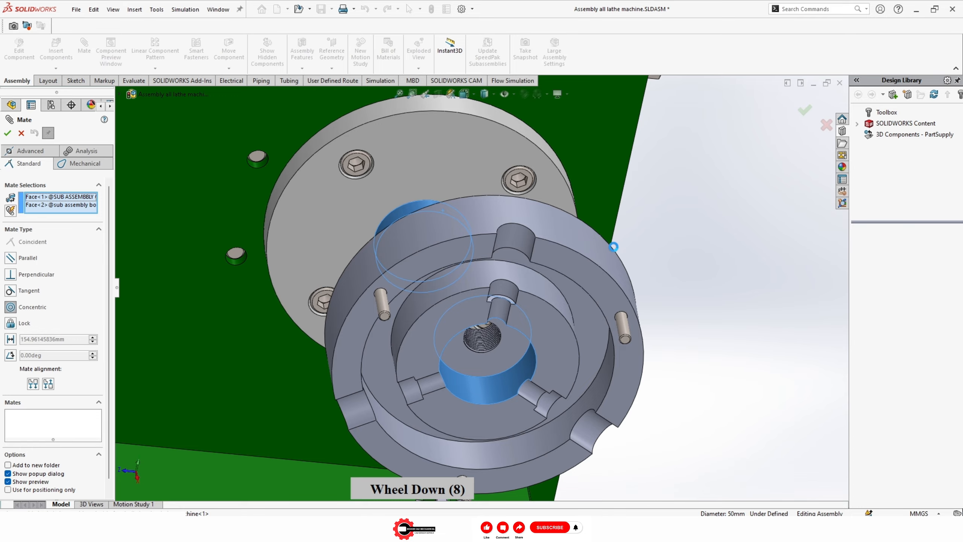
scroll(578, 288, "up", 10)
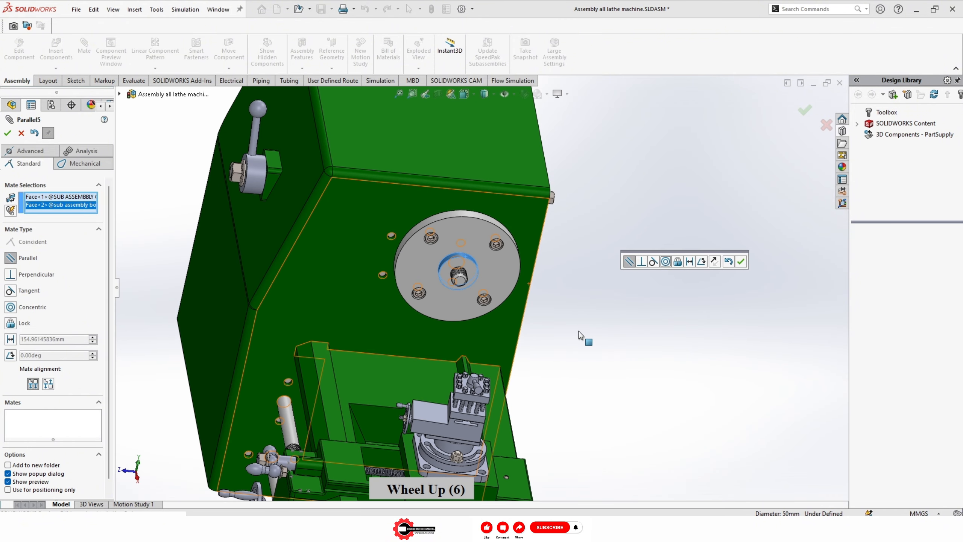
middle_click_drag(573, 336, 574, 348)
scroll(572, 348, "down", 4)
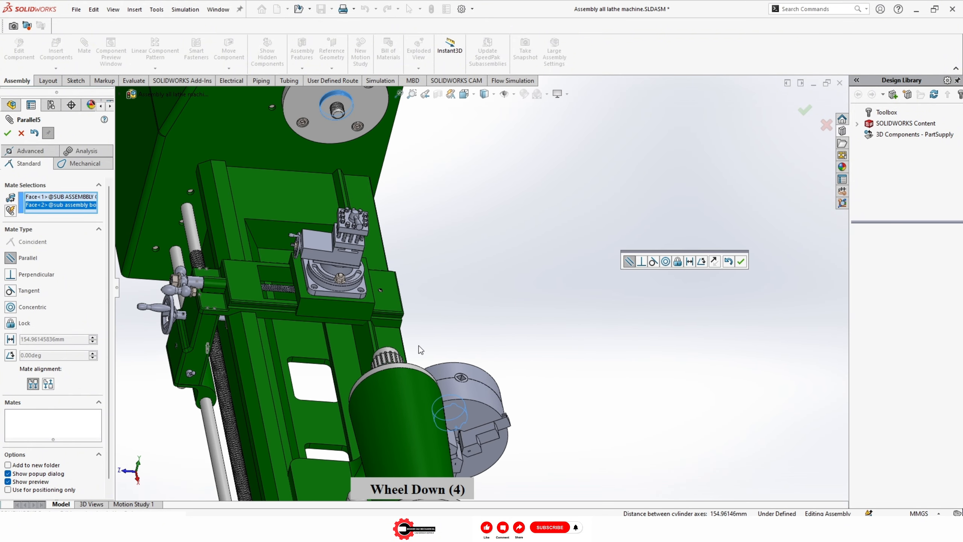
middle_click_drag(421, 349, 441, 370)
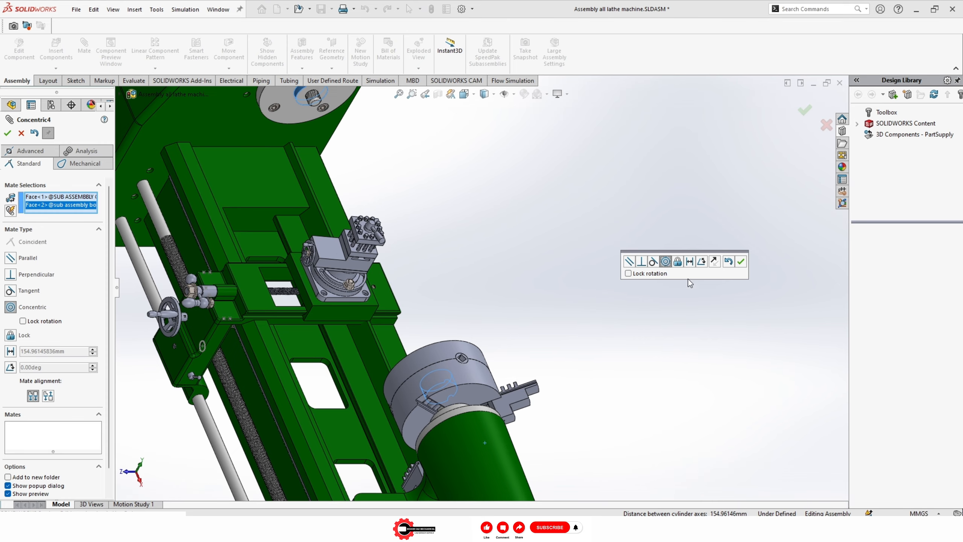
left_click(741, 261)
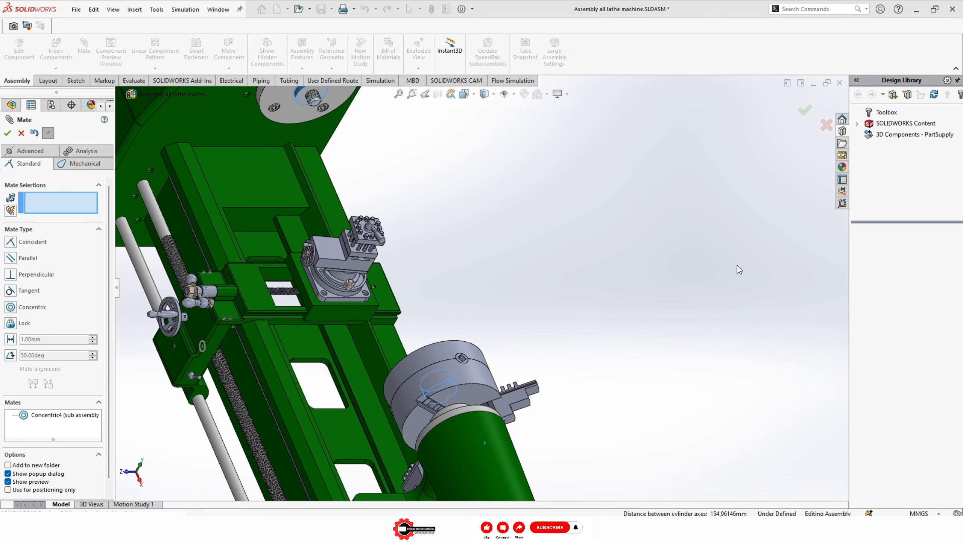
left_click(7, 132)
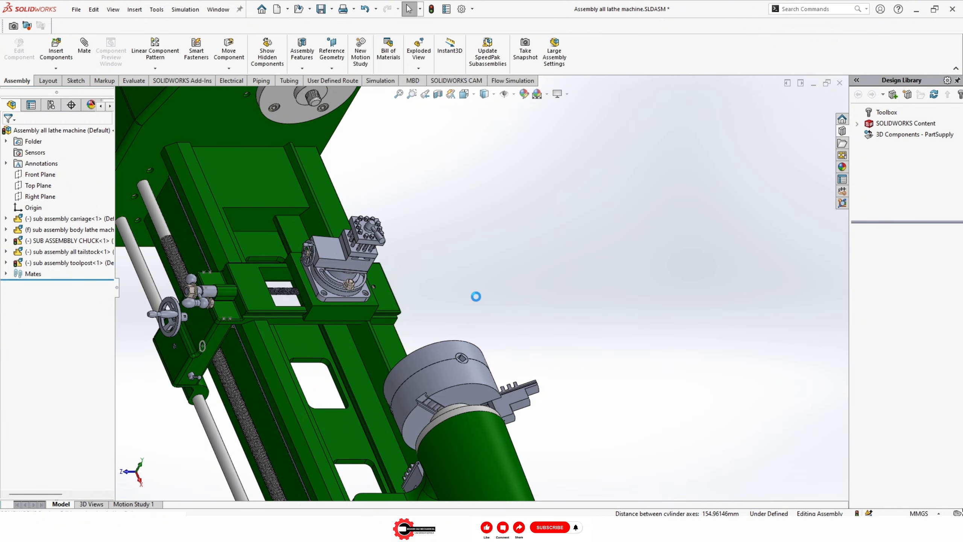
Step: Slide the tailstock clear of the chuck and move a chuck jaw to bring the jaws back into the chuck body
middle_click_drag(476, 294, 253, 381)
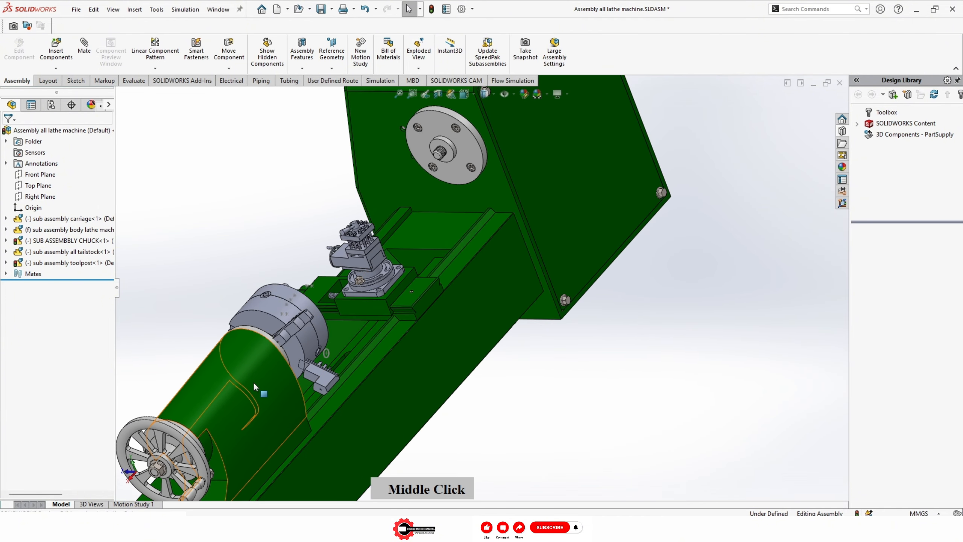
middle_click_drag(209, 437, 295, 321)
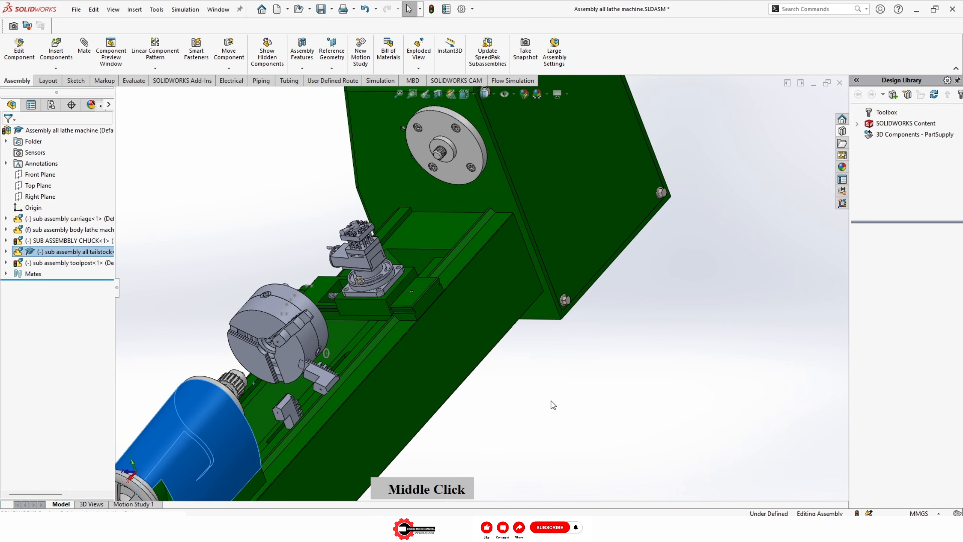
scroll(295, 321, "down", 3)
middle_click_drag(324, 389, 319, 474)
left_click_drag(313, 458, 323, 357)
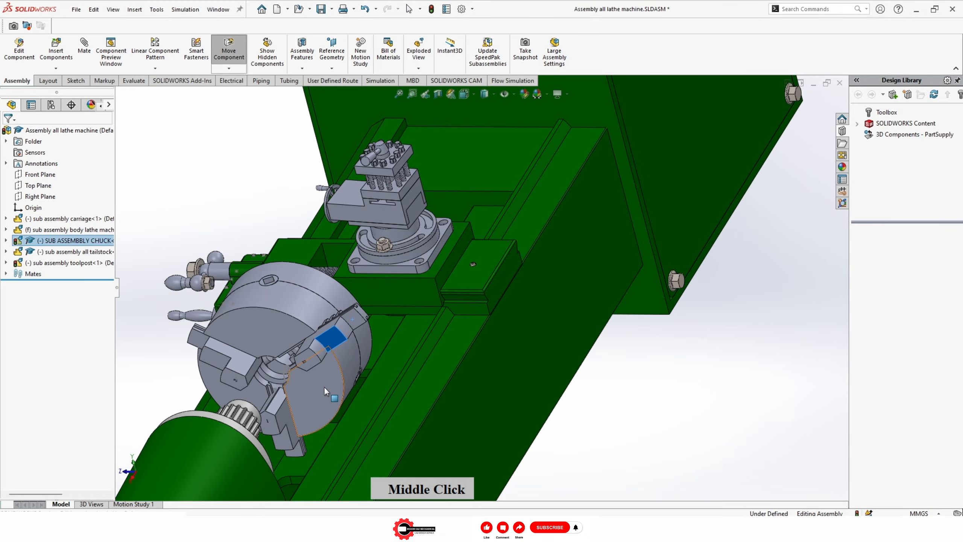
left_click(640, 373)
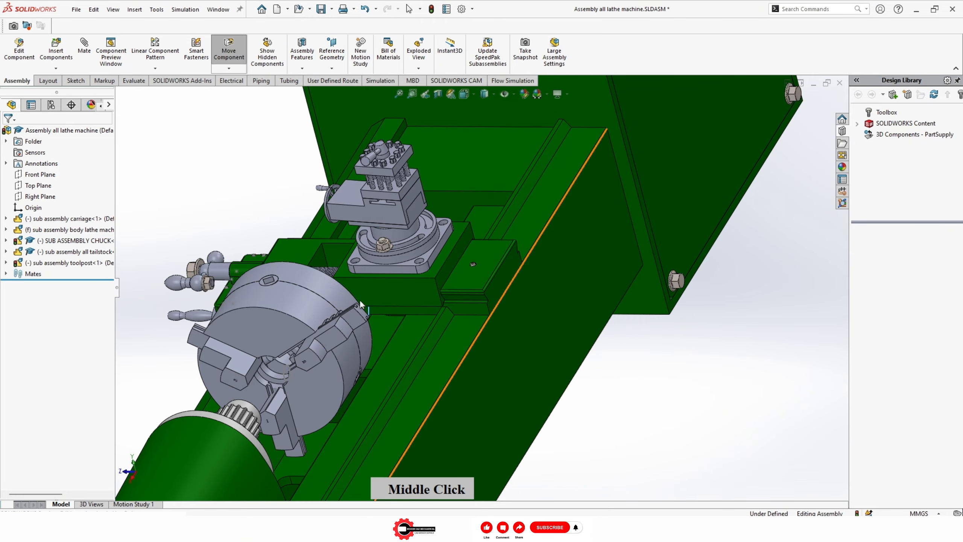
Step: Add a coincident mate between the flat front face of the spindle flange boss and the flat rear boss face of the chuck
left_click(82, 58)
scroll(515, 198, "up", 2)
scroll(488, 166, "down", 7)
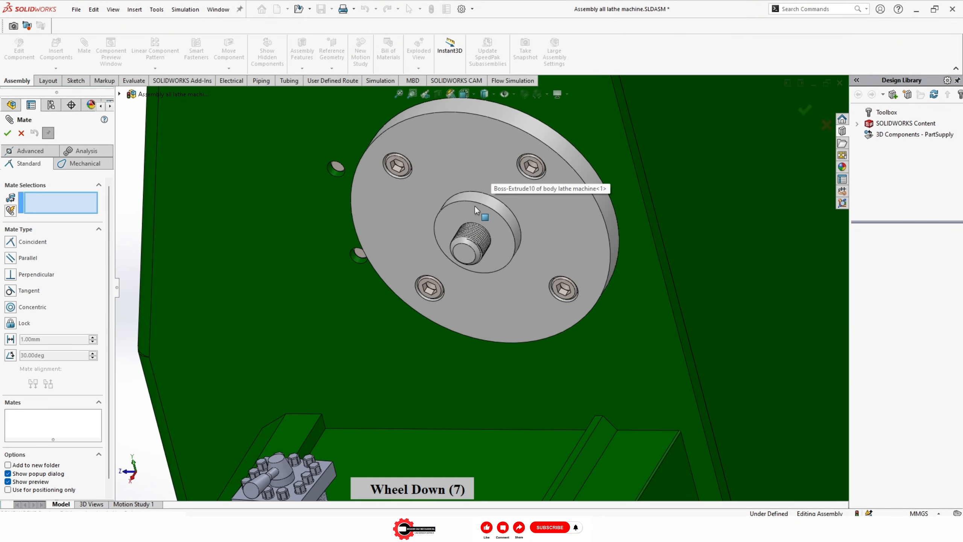
left_click(474, 207)
scroll(369, 309, "up", 7)
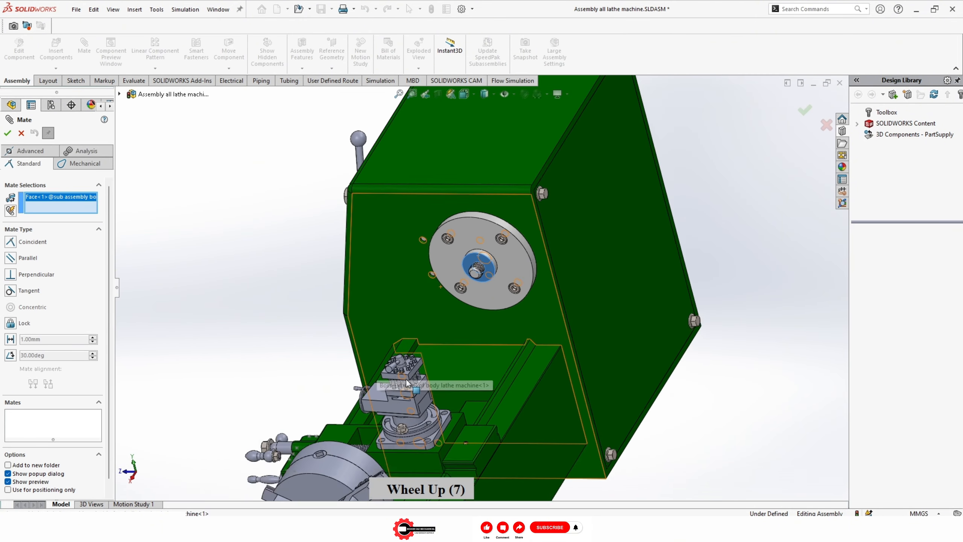
middle_click_drag(406, 383, 478, 356)
scroll(480, 355, "down", 8)
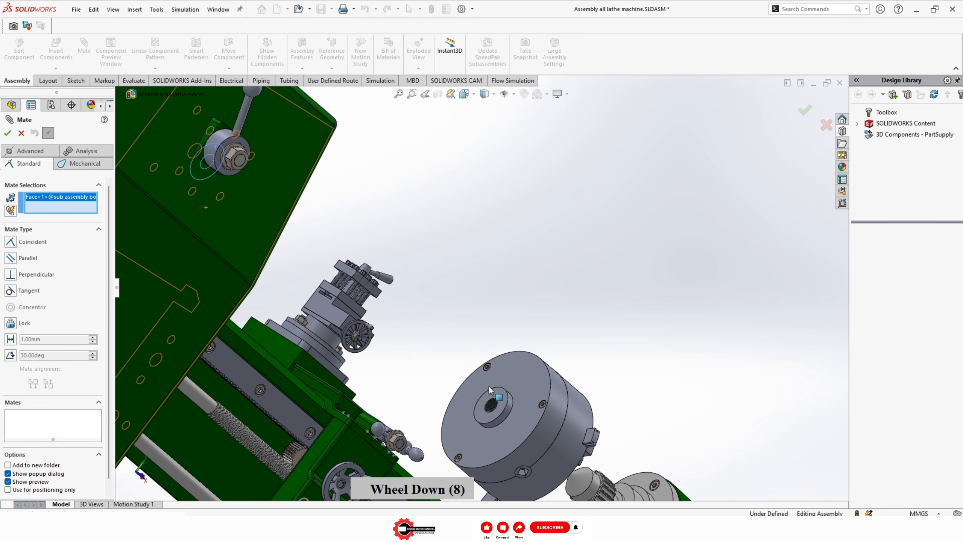
left_click(502, 383)
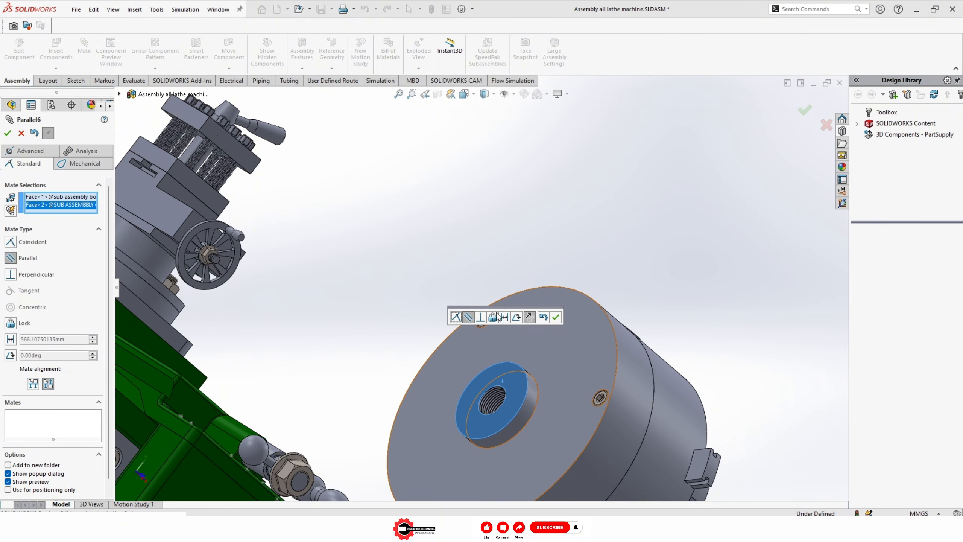
left_click(455, 317)
scroll(266, 268, "up", 3)
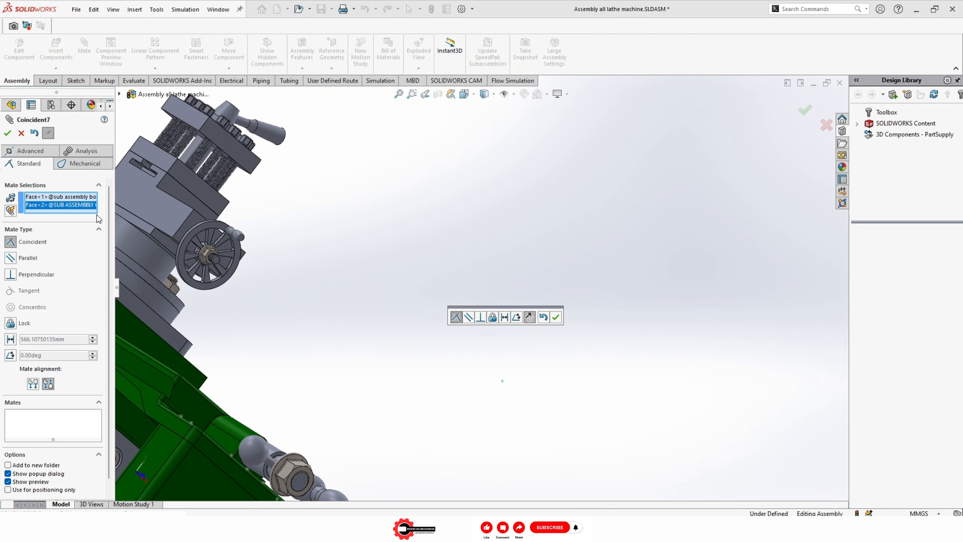
middle_click_drag(271, 269, 373, 237)
scroll(354, 164, "down", 3)
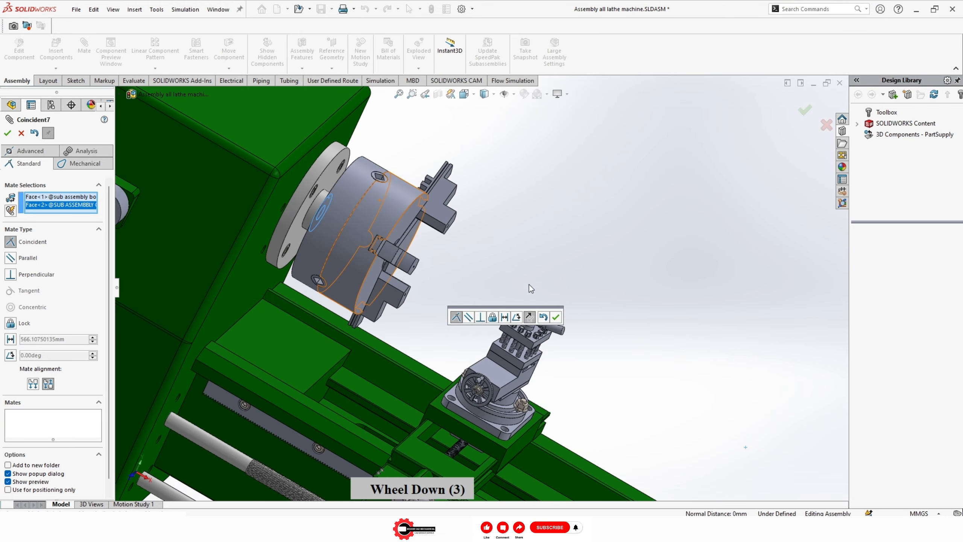
left_click(555, 317)
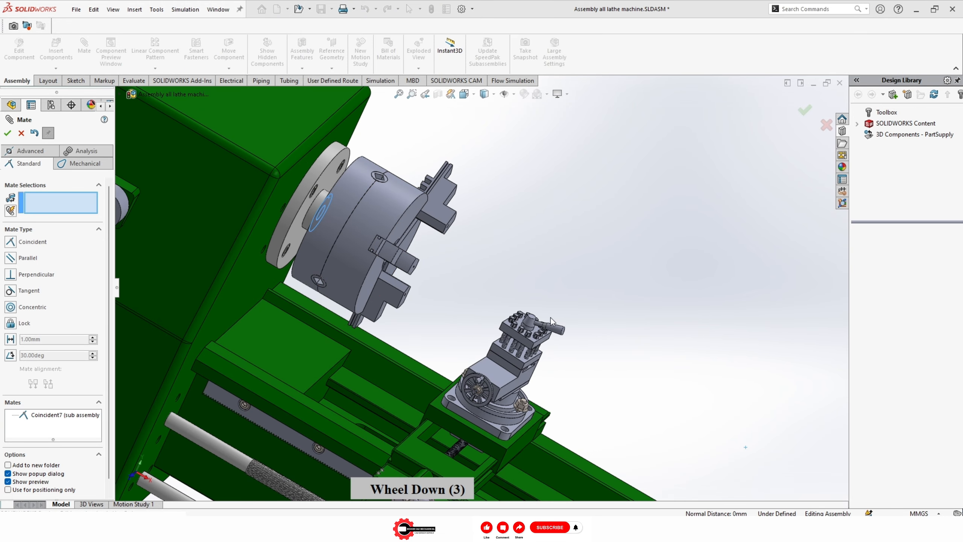
left_click(8, 132)
Step: Rotate the mounted chuck on the spindle by its jaws to test its motion
scroll(488, 228, "up", 3)
middle_click_drag(488, 228, 446, 225)
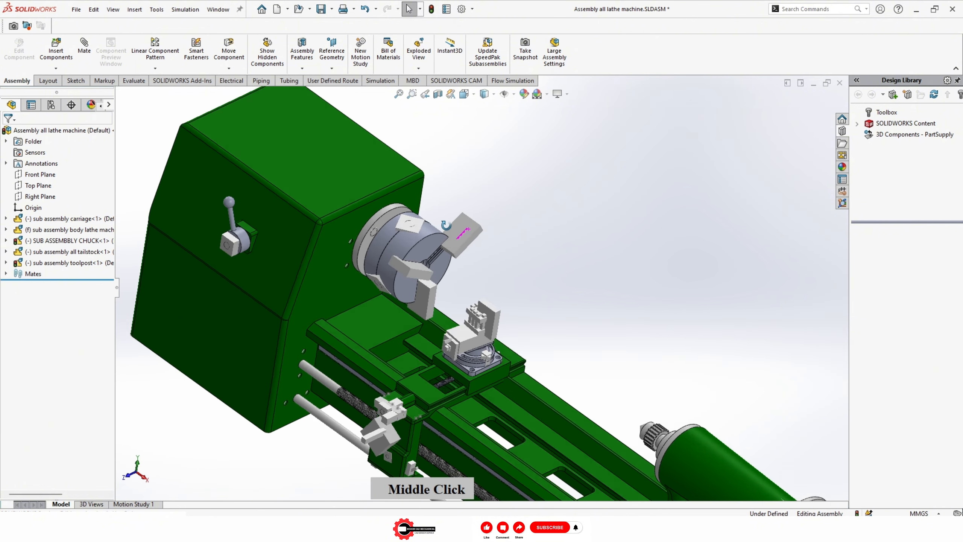
scroll(444, 239, "down", 4)
left_click_drag(491, 275, 446, 307)
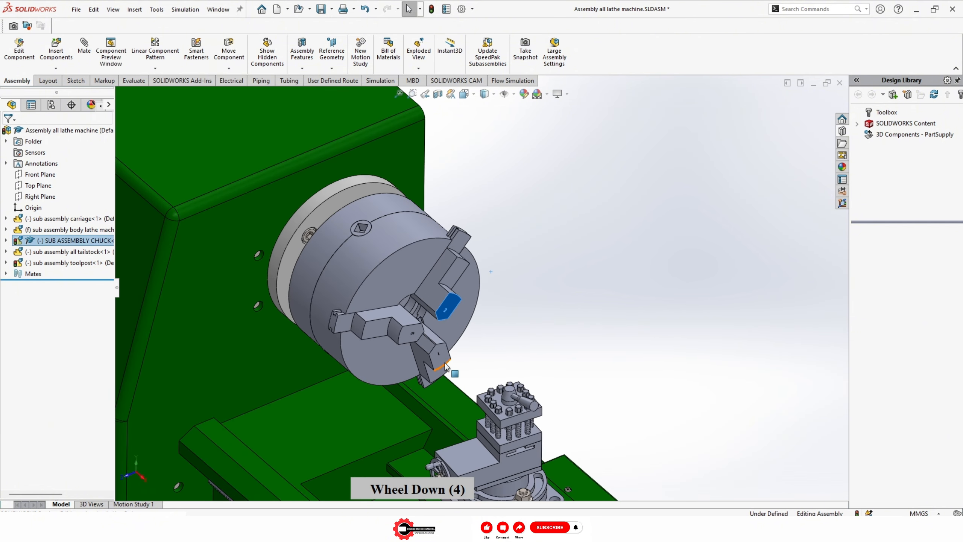
left_click_drag(441, 360, 433, 348)
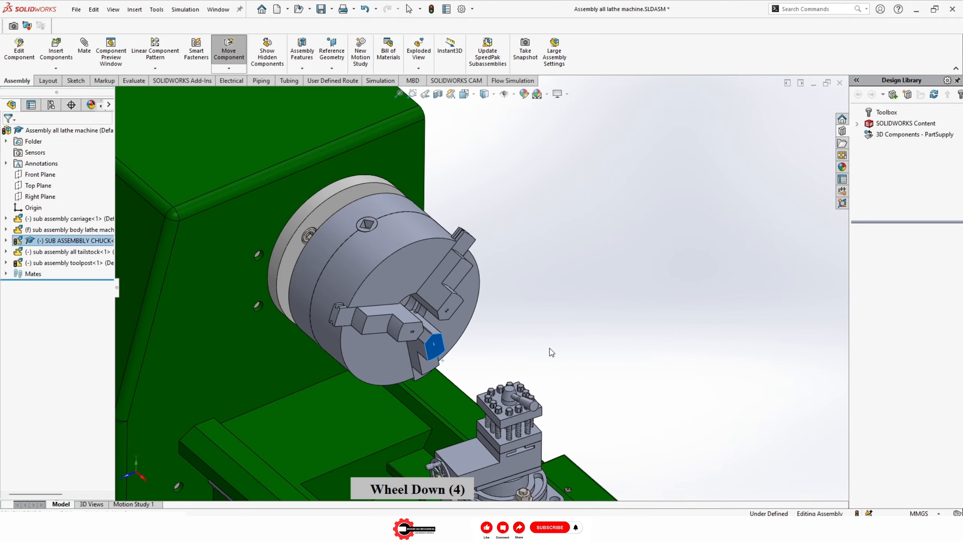
left_click(550, 351)
Step: Display the complete lathe assembly in isometric view
middle_click_drag(469, 331, 534, 295)
scroll(462, 310, "up", 7)
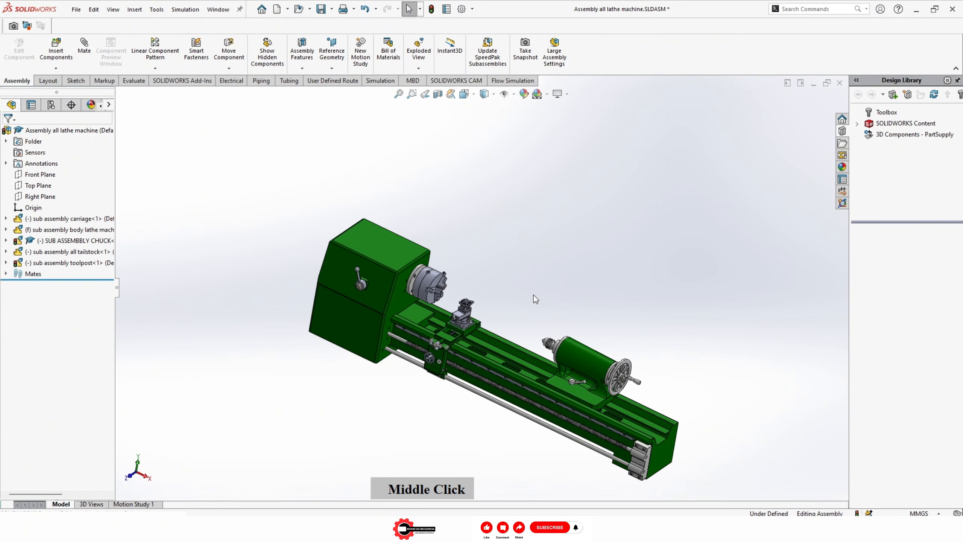
key("ctrl+7")
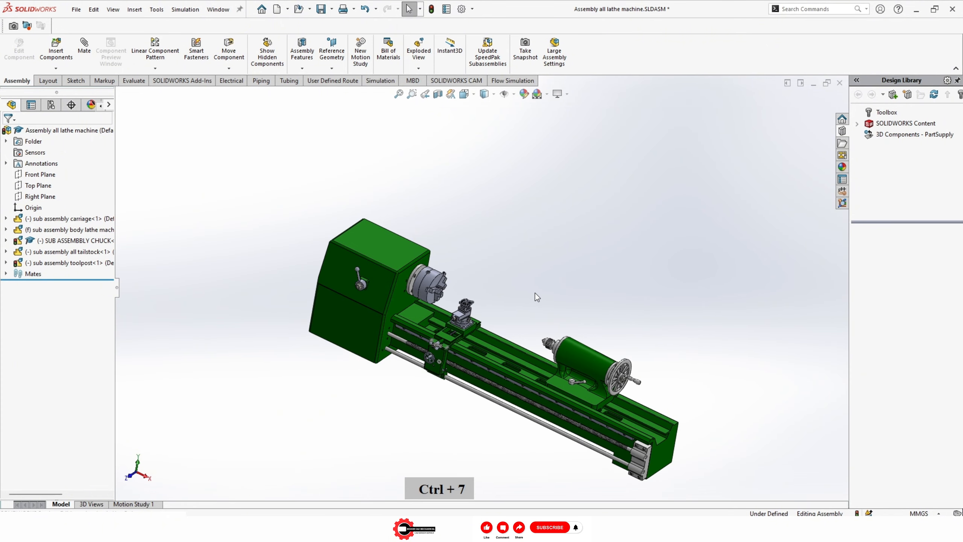
Step: Open the body lathe machine part on its own from the lathe body sub-assembly
left_click(665, 408)
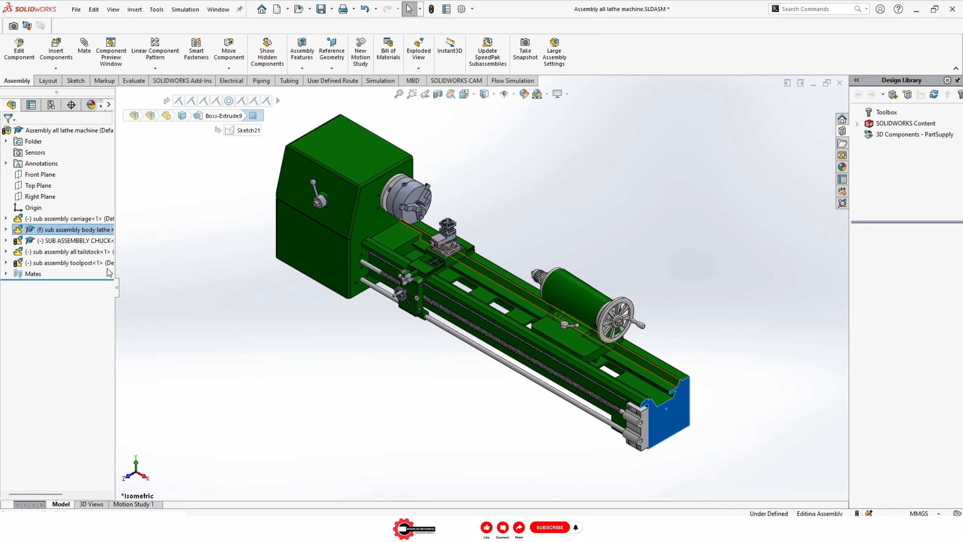
left_click(6, 229)
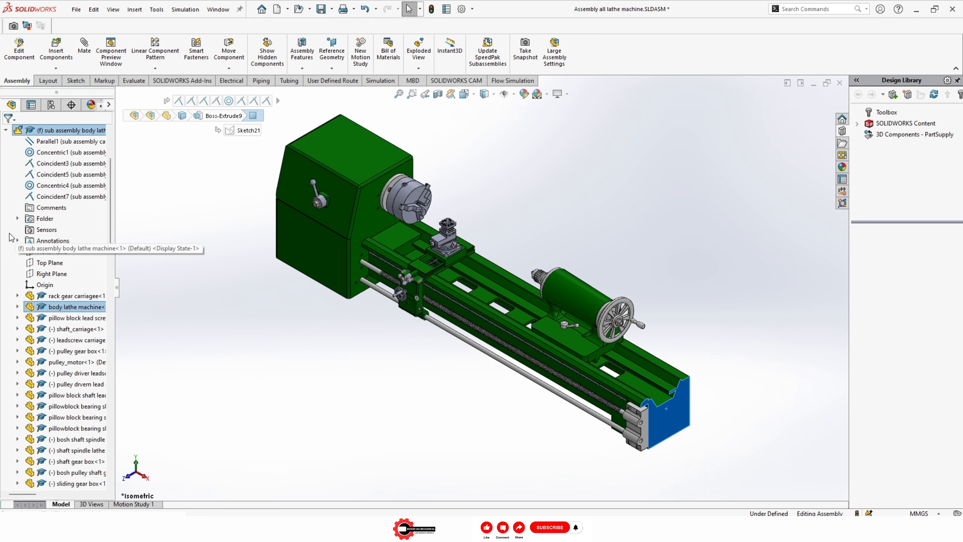
left_click(76, 307)
left_click(81, 287)
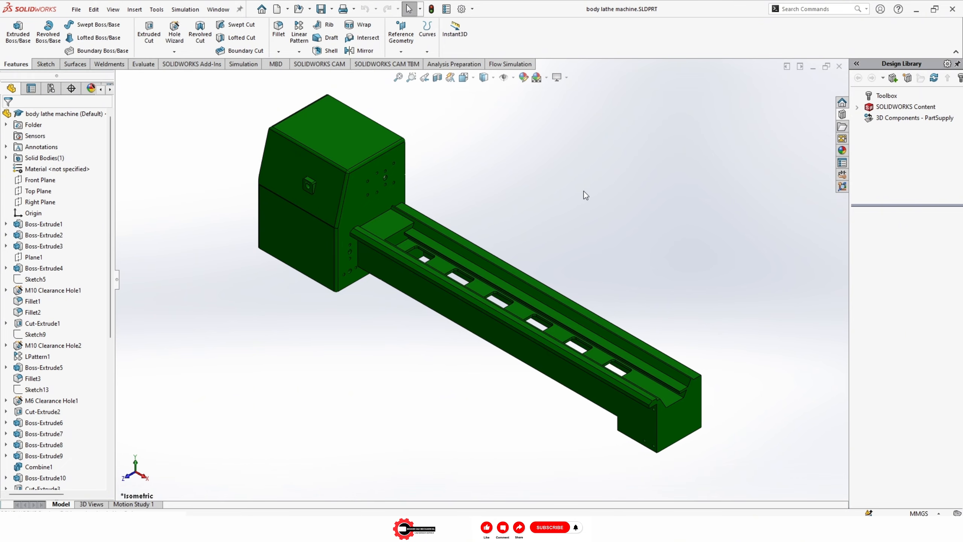
Step: Open Sketch19, the bed profile sketch of Boss-Extrude8, for editing and face it in the right view
left_click(688, 410)
left_click(684, 310)
key("alt+super")
key("alt+super+q")
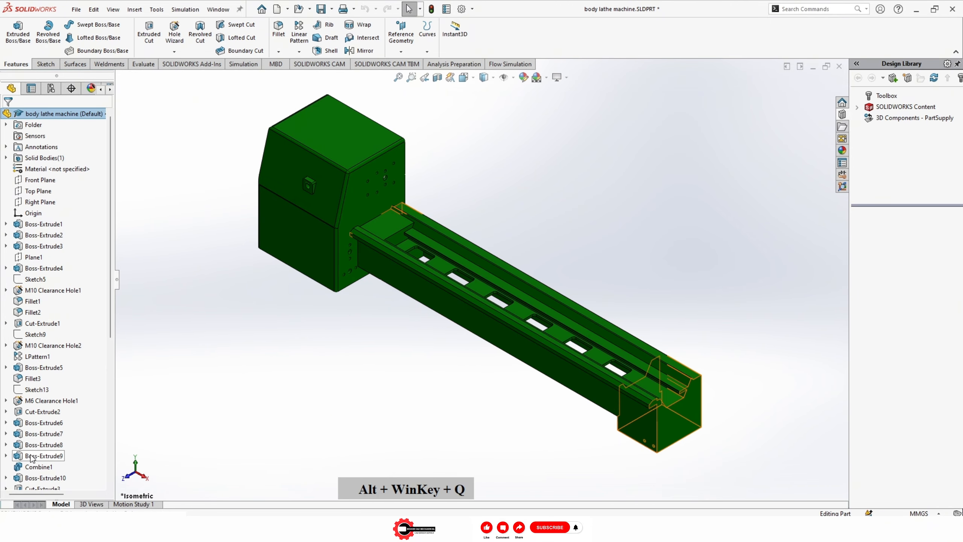
double_click(6, 444)
left_click(30, 455)
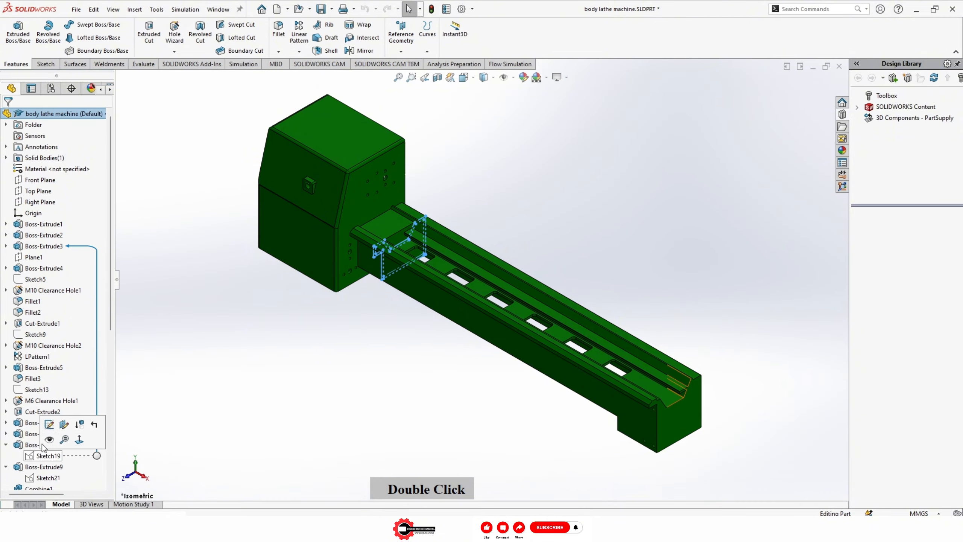
left_click(53, 422)
scroll(447, 230, "down", 4)
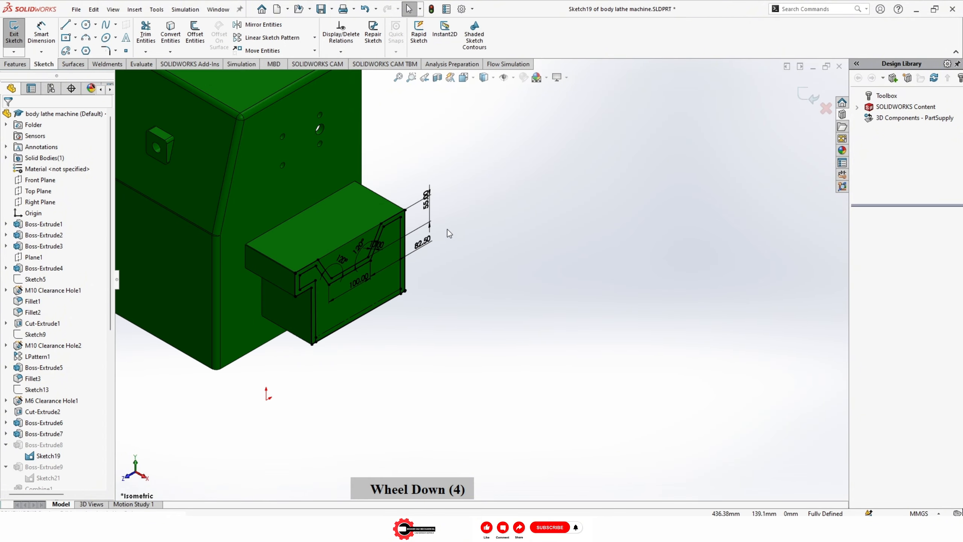
key("space")
left_click(467, 346)
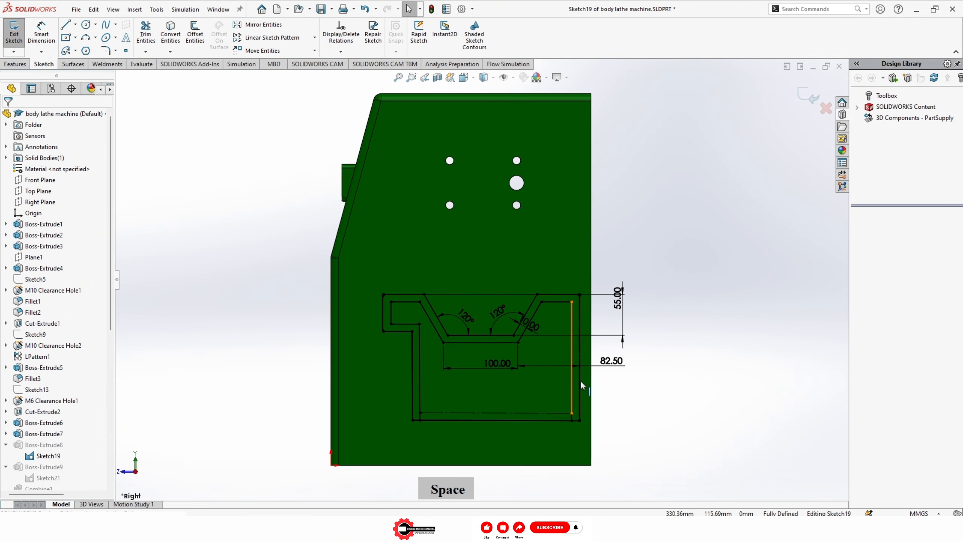
Step: Delete the slightly slanted bottom line of the bed profile in Sketch19
scroll(578, 398, "down", 7)
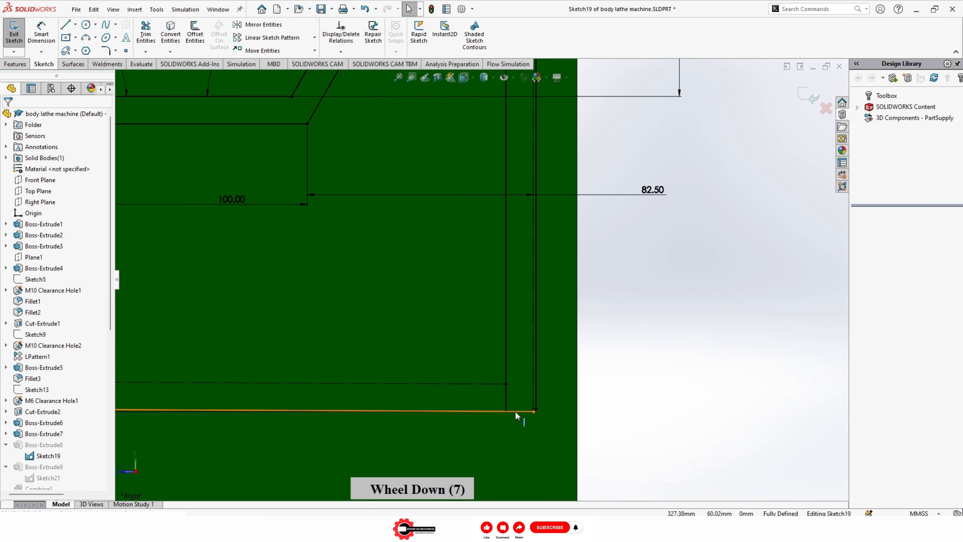
left_click(515, 411)
scroll(272, 413, "up", 2)
scroll(274, 406, "down", 1)
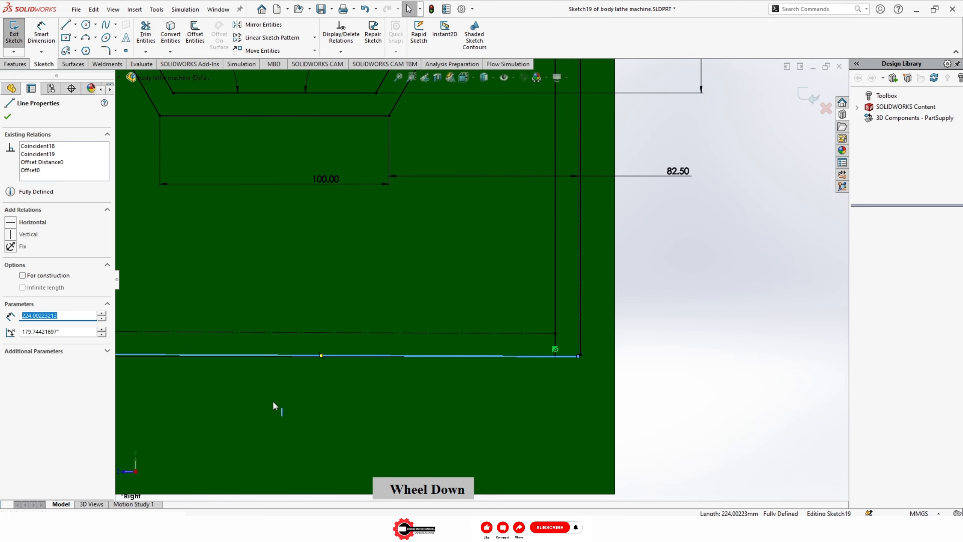
key("Delete")
Step: Convert the body's straight bottom edge and its rounded lower-left corner edge into sketch entities with Convert Entities
scroll(274, 391, "up", 3)
left_click(180, 49)
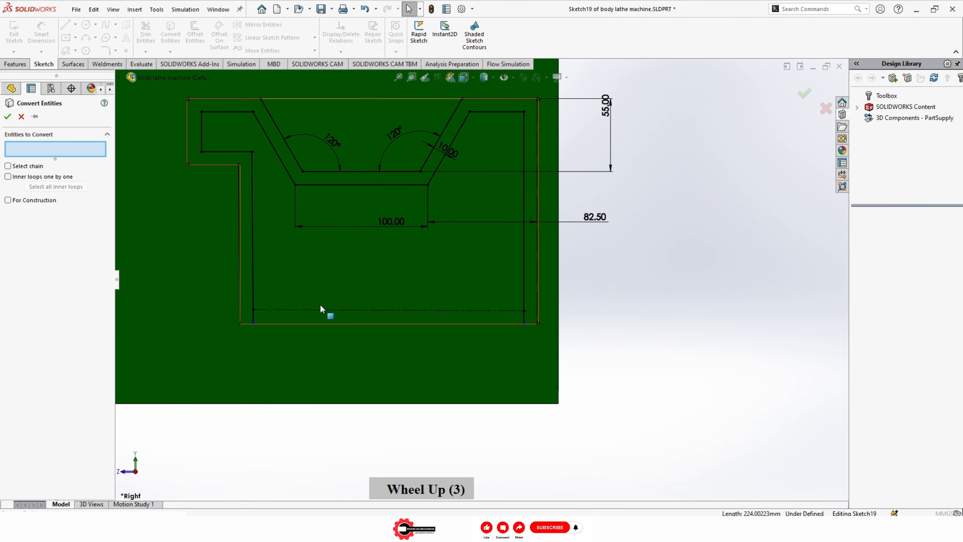
scroll(289, 306, "down", 11)
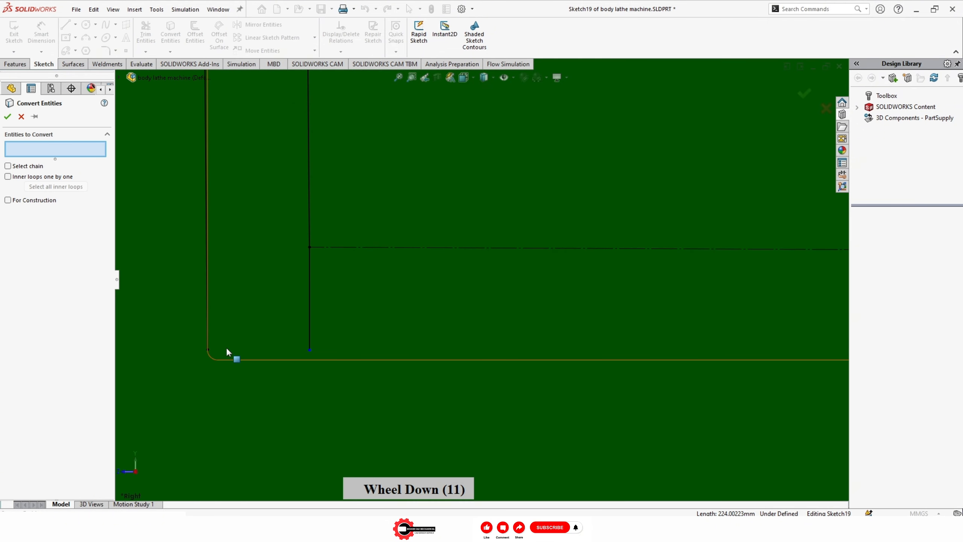
left_click(210, 357)
left_click(233, 360)
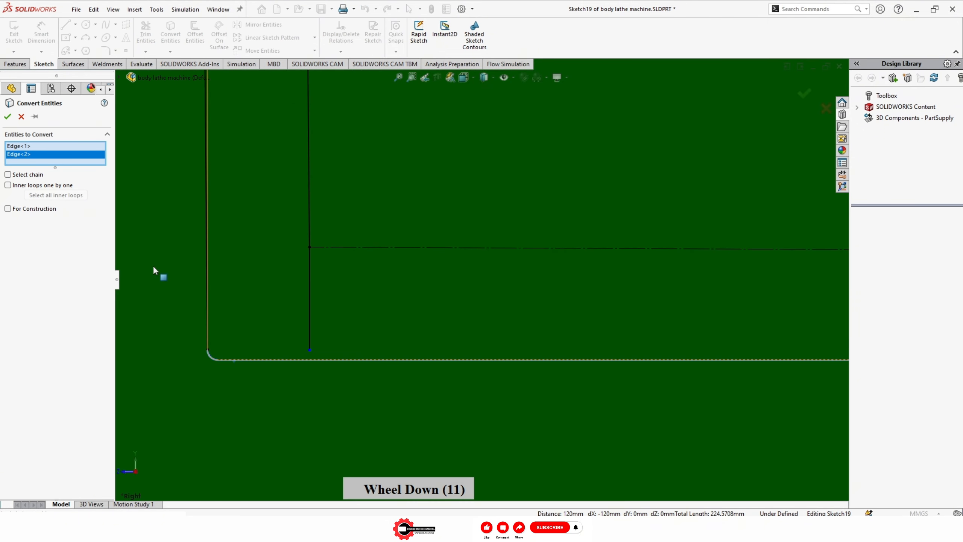
left_click(7, 116)
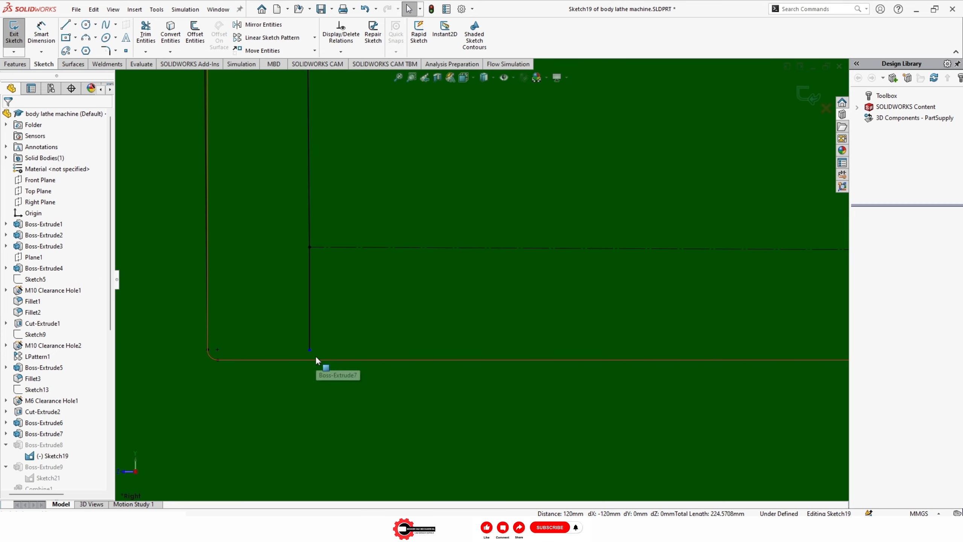
Step: Add a coincident relation between the lower endpoint of the left inner wall line and the converted bottom line
left_click(310, 349)
left_click(310, 359, "ctrl")
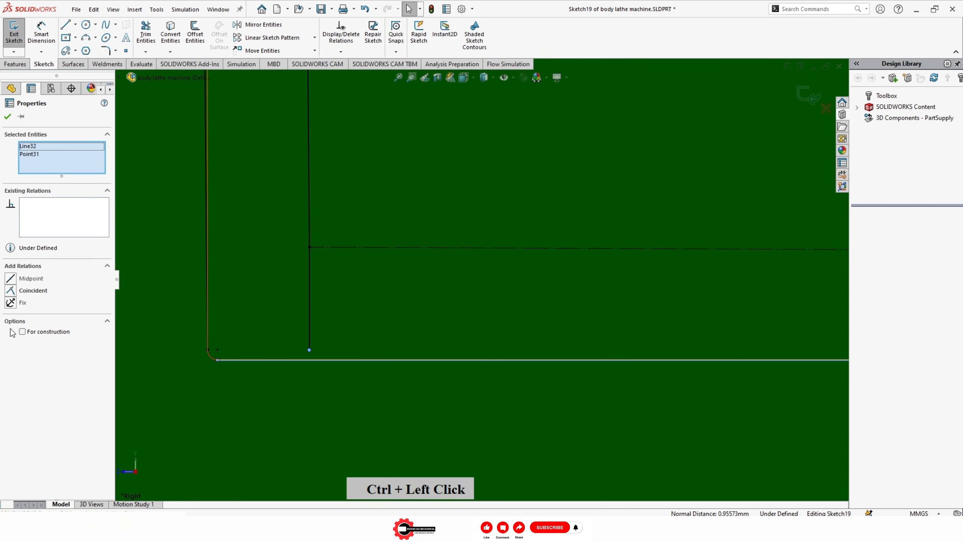
left_click(11, 290)
key("Escape")
scroll(598, 286, "up", 10)
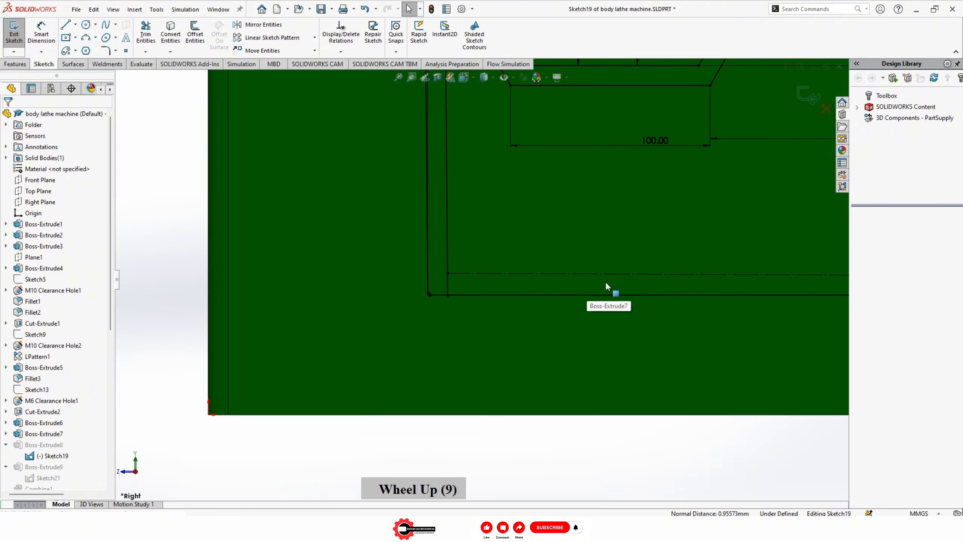
Step: Snap the lower endpoint of the right inner wall line onto the converted bottom line
scroll(704, 263, "down", 7)
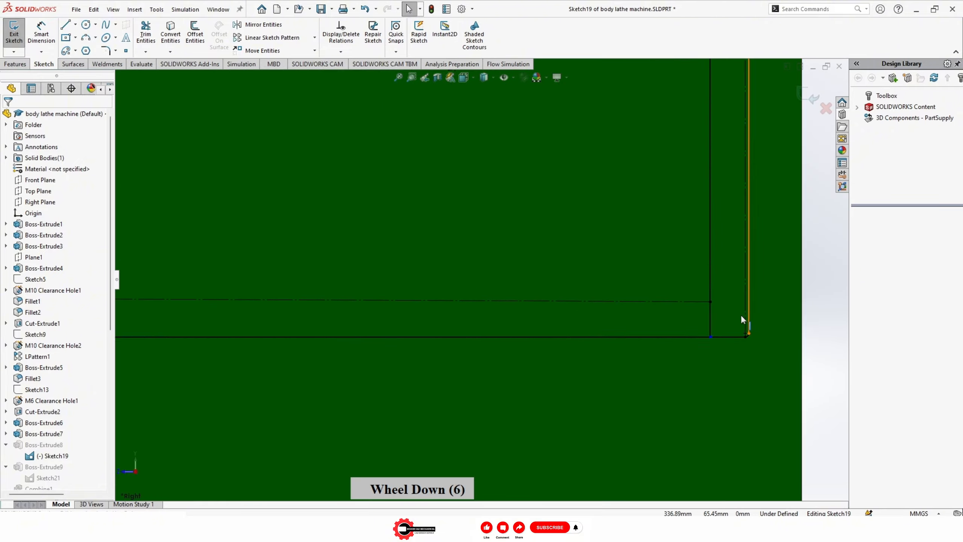
left_click(666, 342)
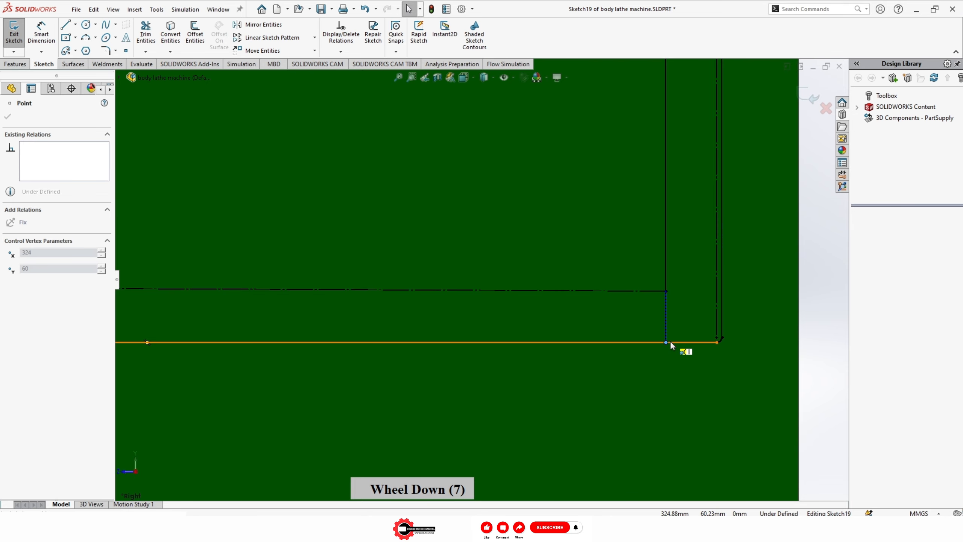
key("Escape")
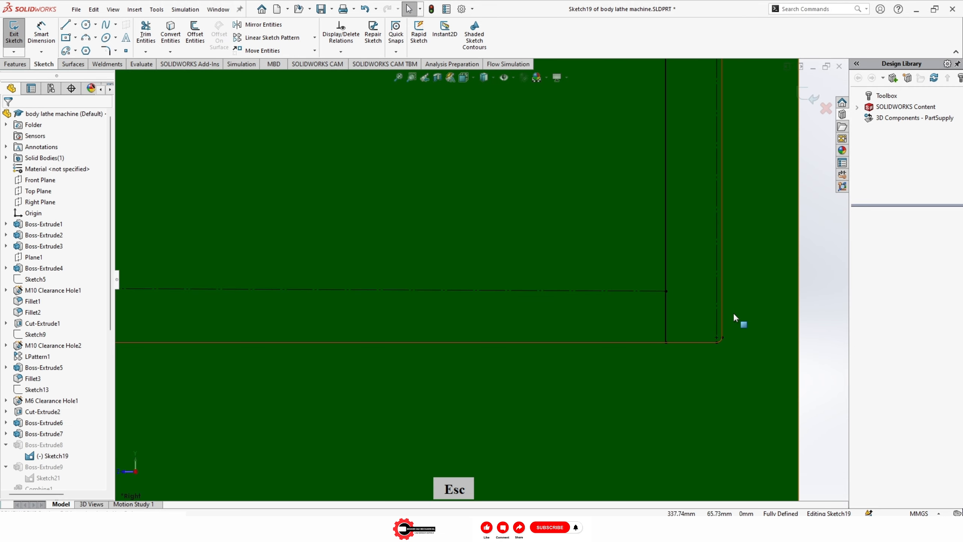
Step: Delete the 82.50 mm horizontal dimension between the V-channel's lower corner and the right side of the profile
scroll(716, 308, "up", 4)
scroll(525, 157, "down", 4)
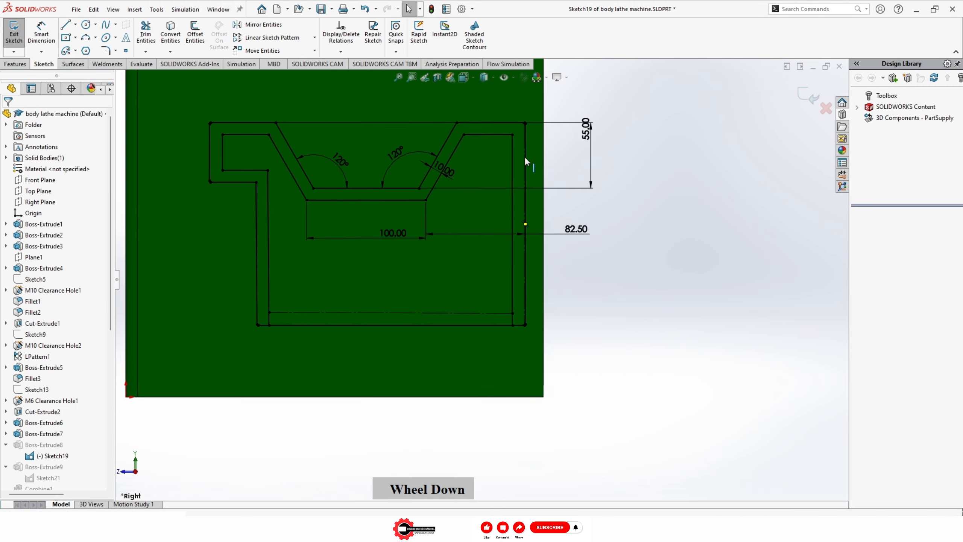
left_click(607, 306)
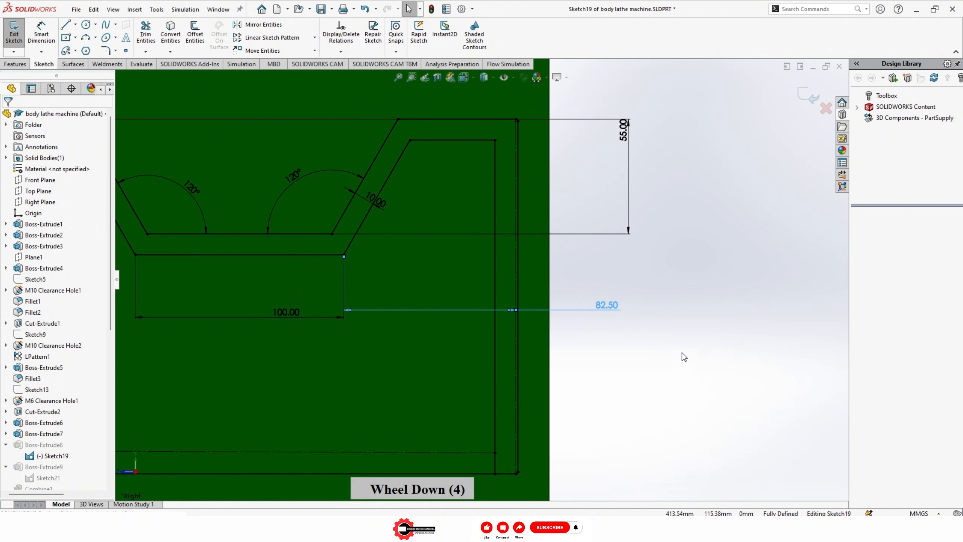
key("Delete")
Step: Dimension the V-channel's lower right corner to the outermost vertical line of the profile at 82.5 mm
key("shift+d")
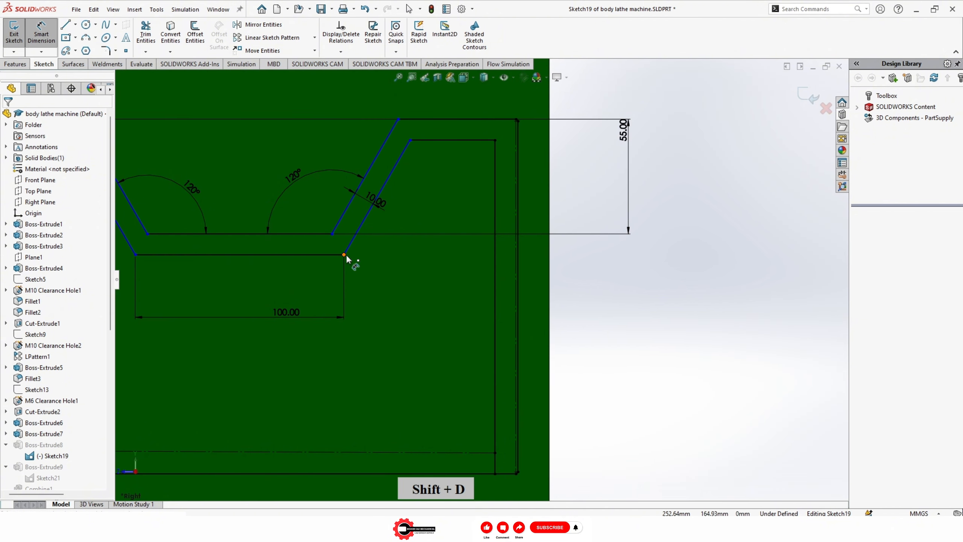
left_click(344, 254)
scroll(526, 289, "down", 5)
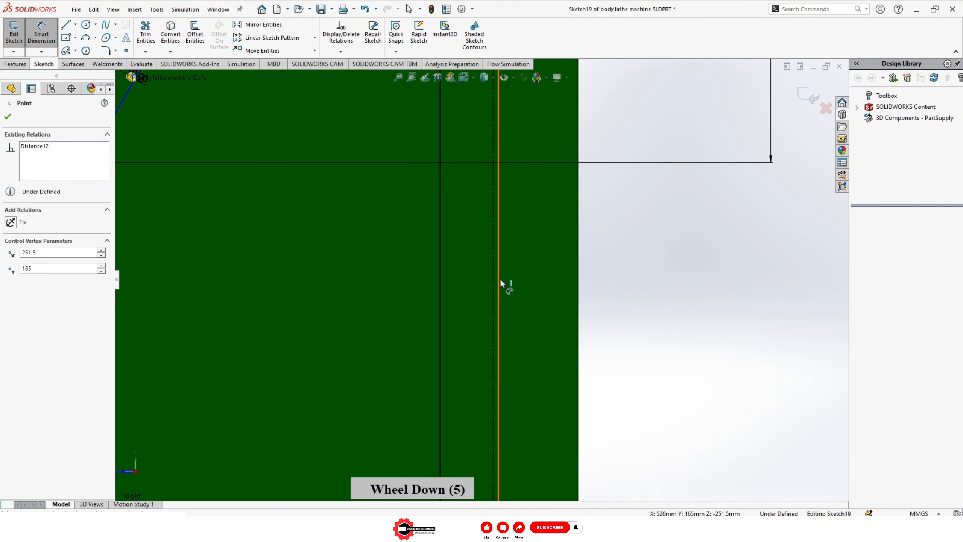
left_click(499, 283)
left_click(677, 277)
double_click(683, 277)
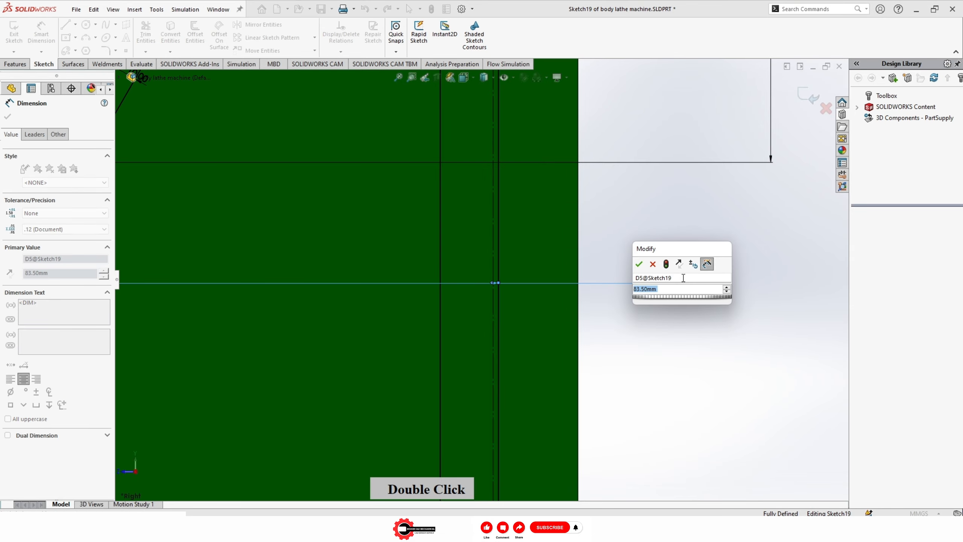
type("82.")
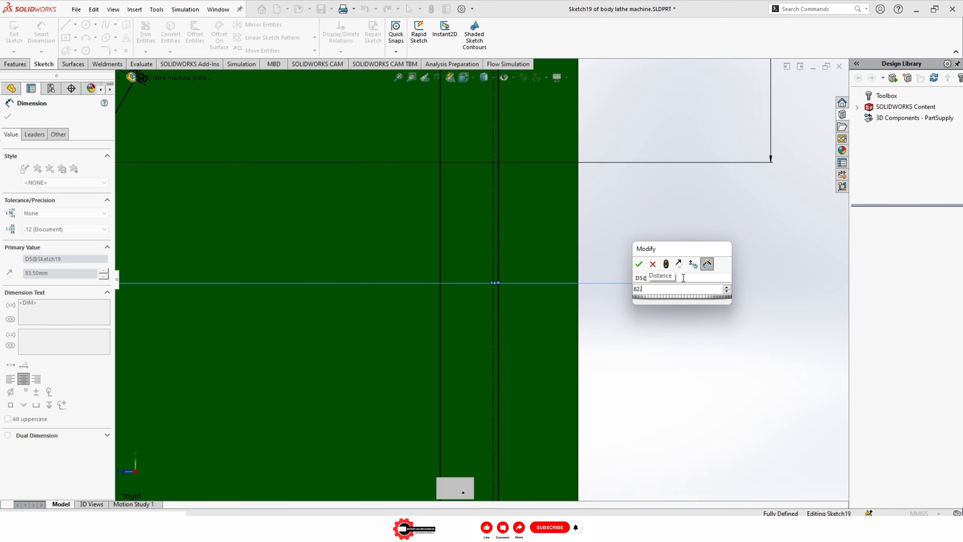
type("5")
key("Return")
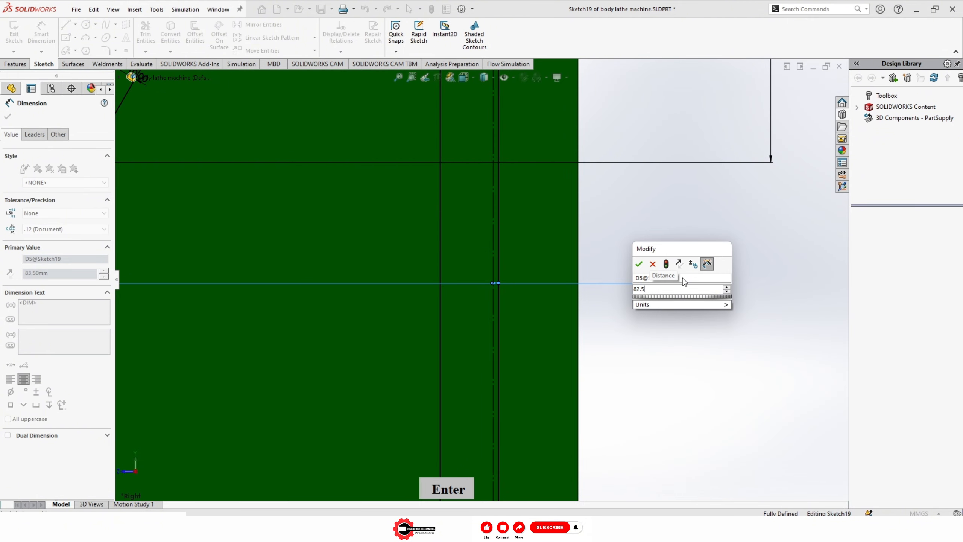
Step: Check the upper corners of the bed profile and finish editing Sketch19 so the part rebuilds
scroll(494, 228, "up", 8)
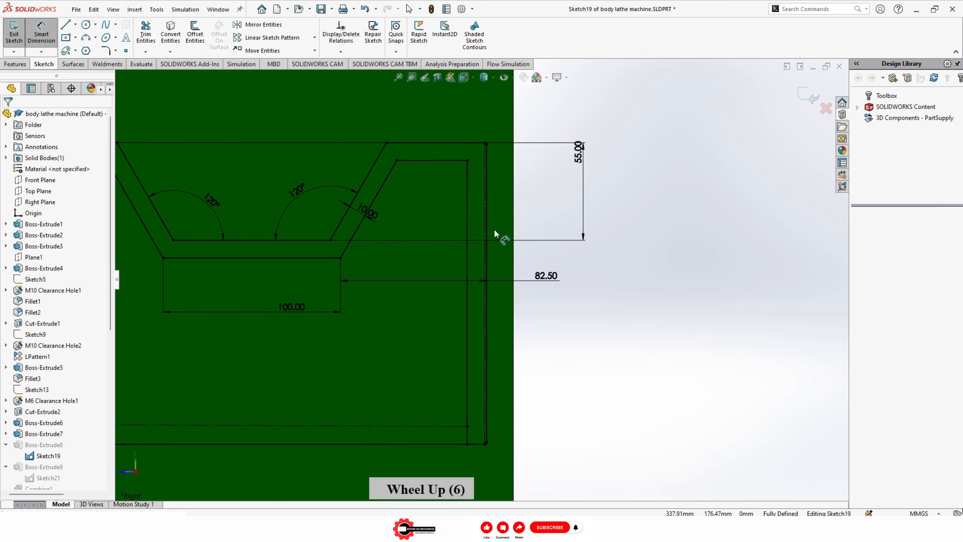
scroll(459, 205, "down", 4)
scroll(470, 182, "down", 2)
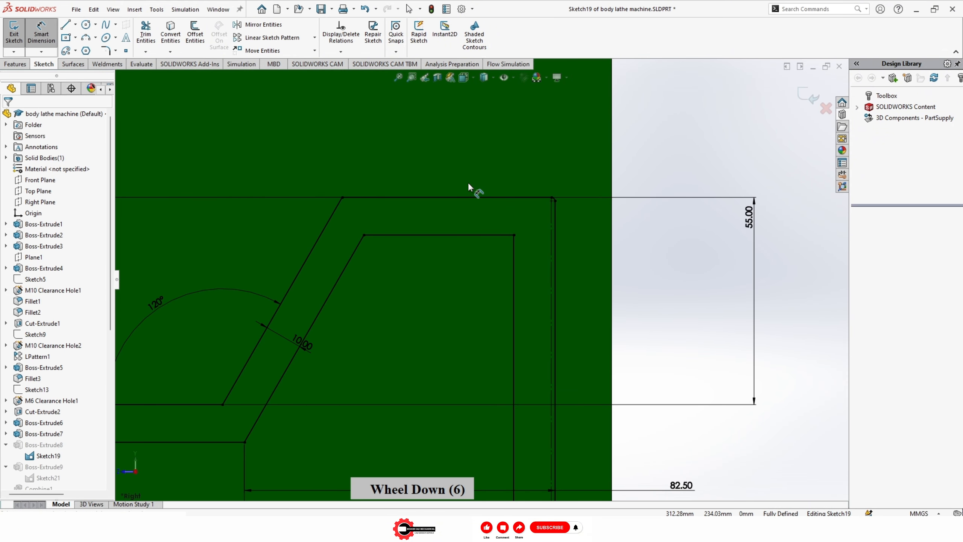
scroll(468, 182, "up", 8)
scroll(301, 260, "down", 10)
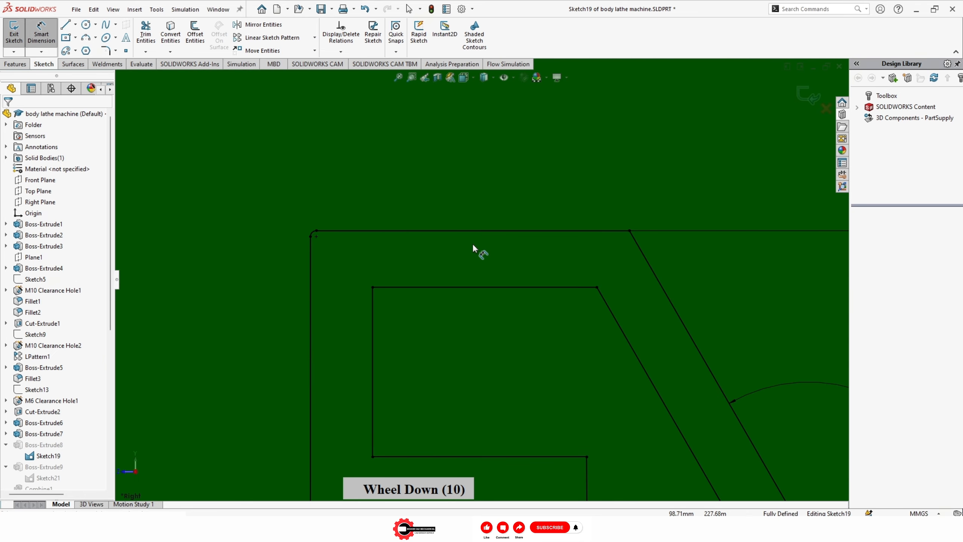
scroll(474, 251, "up", 9)
left_click(20, 38)
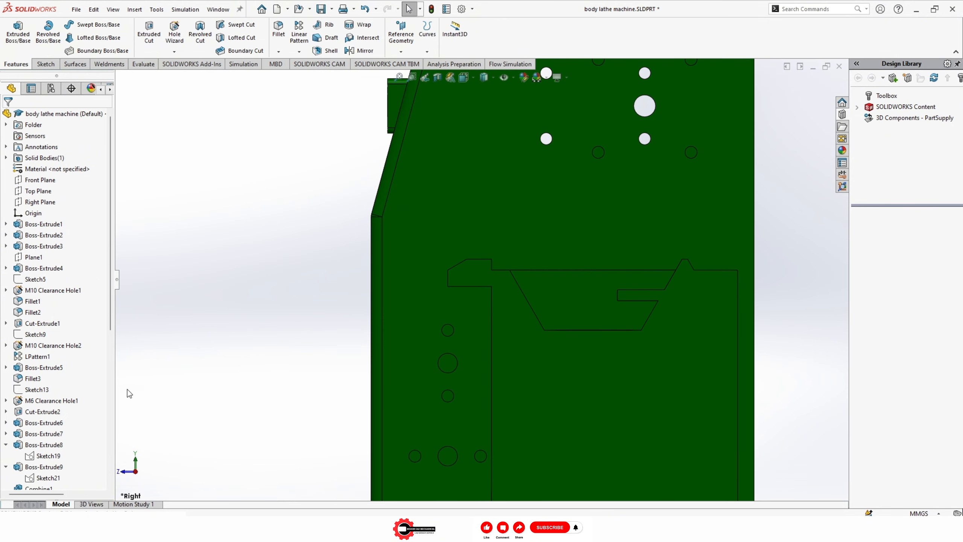
Step: Examine the rebuilt bed rails and the remaining features, finishing in isometric view
scroll(490, 365, "up", 2)
mouse_move(490, 365)
middle_mouse_down()
mouse_move(711, 392)
mouse_move(533, 272)
middle_mouse_up()
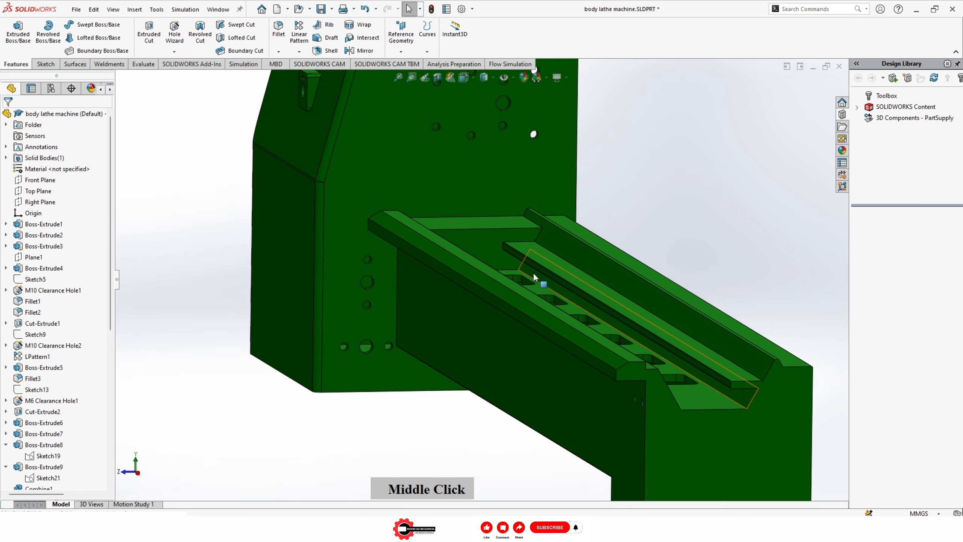
scroll(533, 273, "down", 2)
scroll(528, 257, "up", 2)
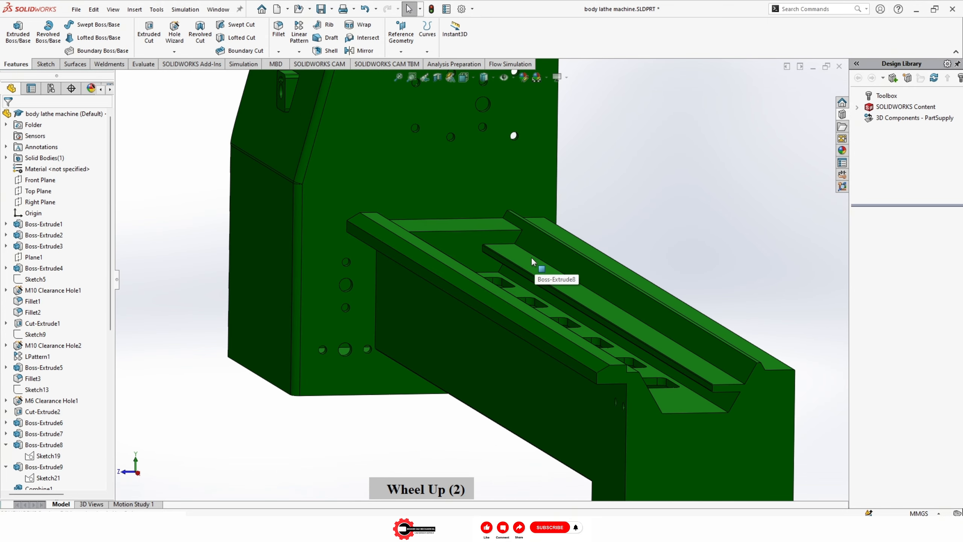
scroll(106, 383, "down", 7)
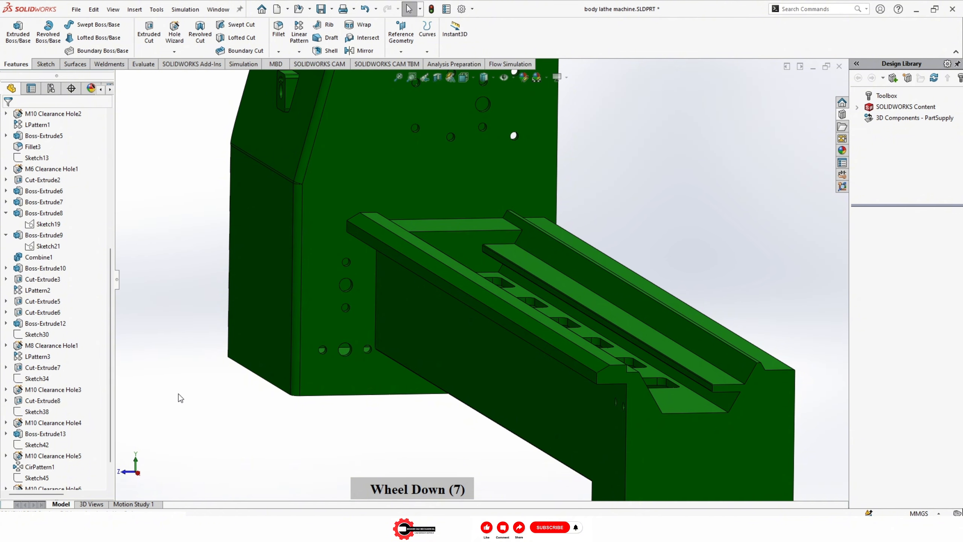
key("ctrl+7")
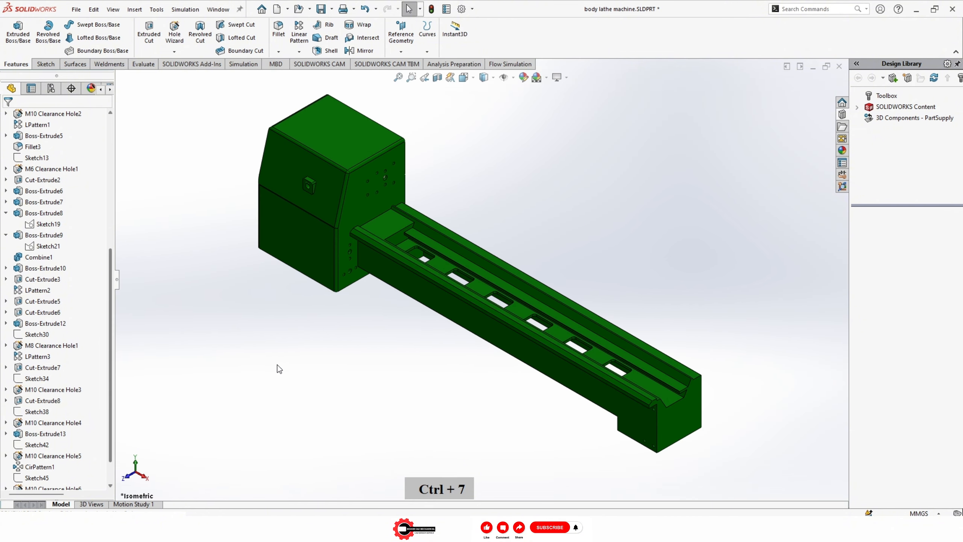
Step: Open Sketch41 of Boss-Extrude13, the long ledge inside the bed channel, for editing and view it from the right side
key("alt+super+q")
scroll(686, 391, "down", 2)
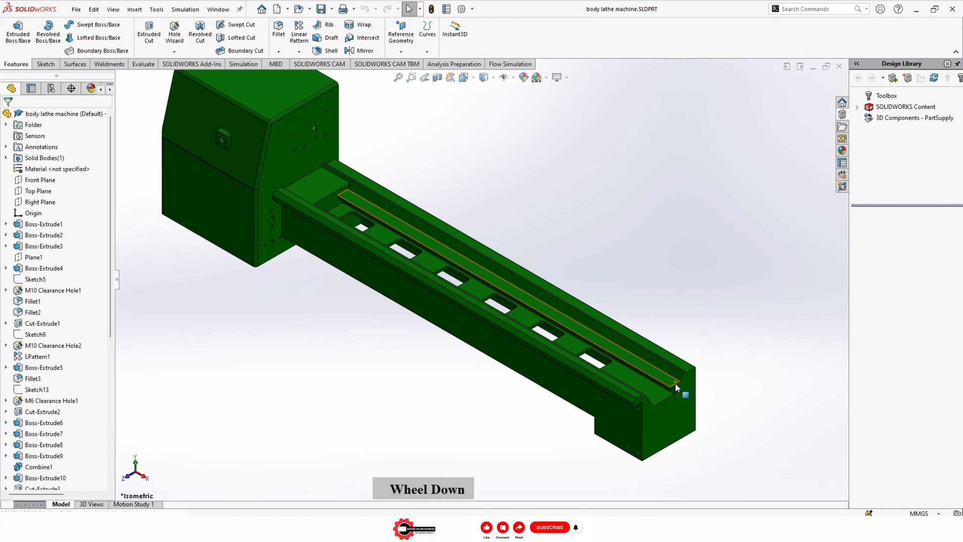
left_click(669, 382)
scroll(61, 463, "down", 1)
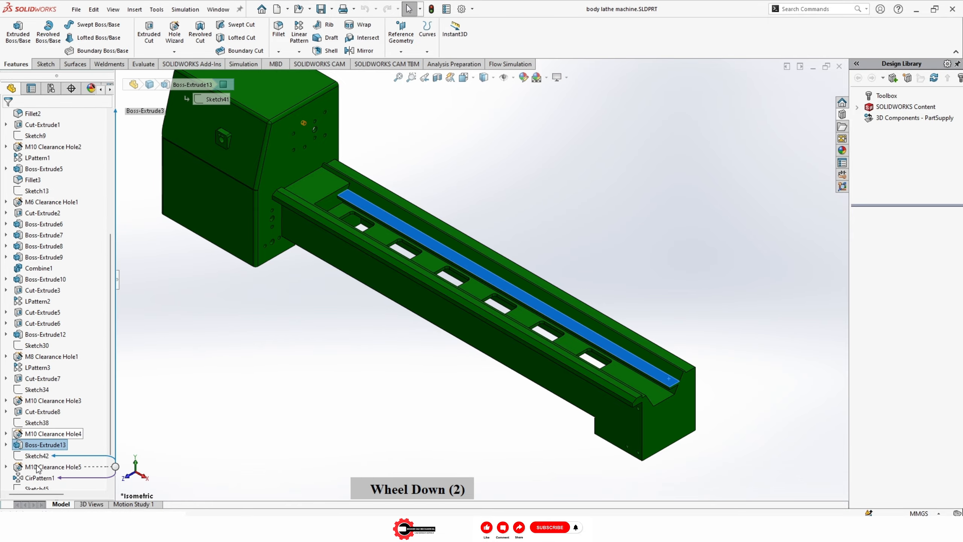
left_click(6, 445)
left_click(46, 456)
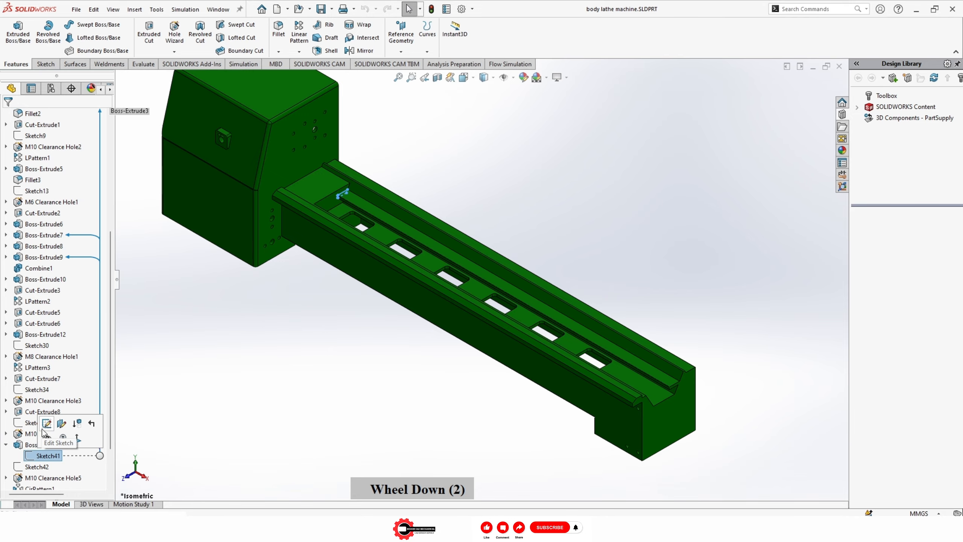
left_click(46, 423)
middle_click(454, 247)
key("space")
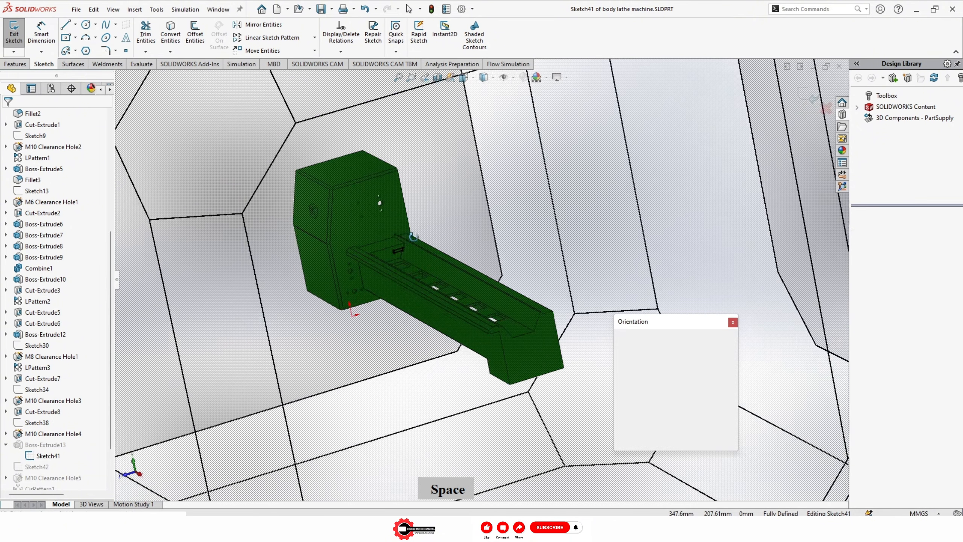
left_click(435, 367)
scroll(531, 304, "down", 4)
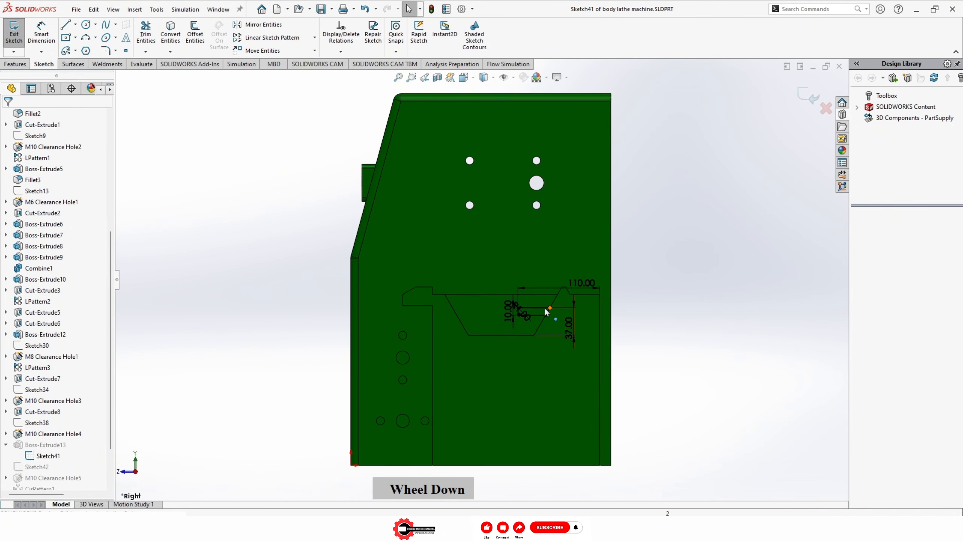
scroll(521, 304, "down", 1)
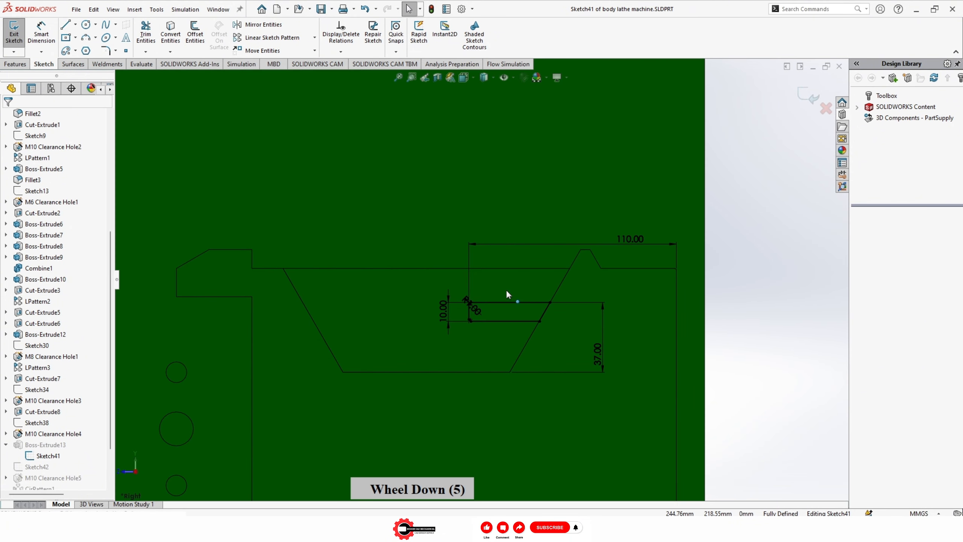
Step: Set the vertical dimension from the channel bottom to the ledge's upper edge to 47.5 mm and finish editing the sketch
double_click(599, 349)
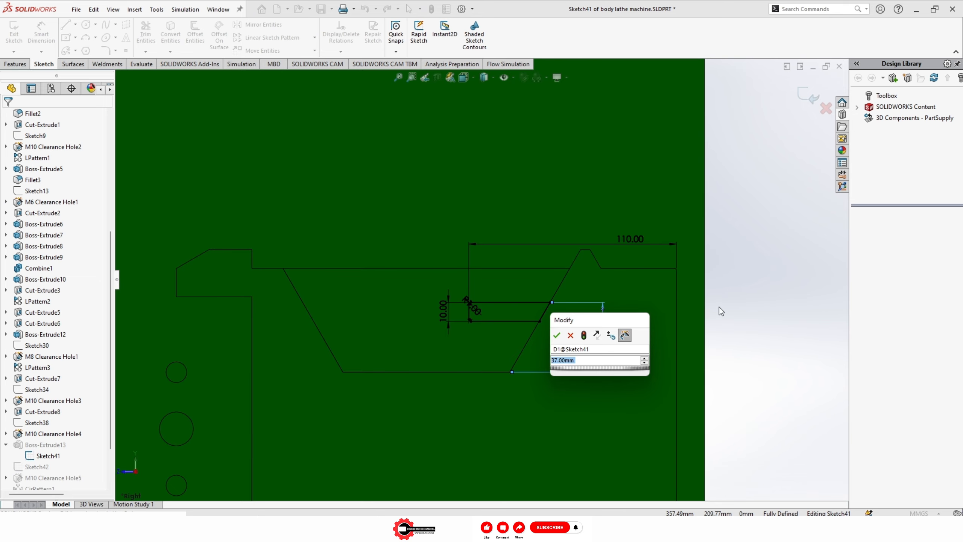
type("37")
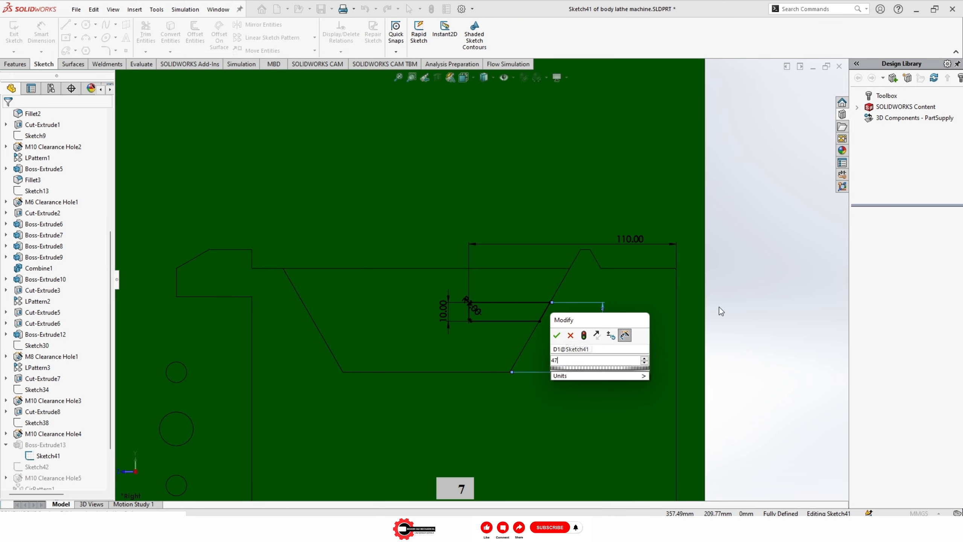
key("Return")
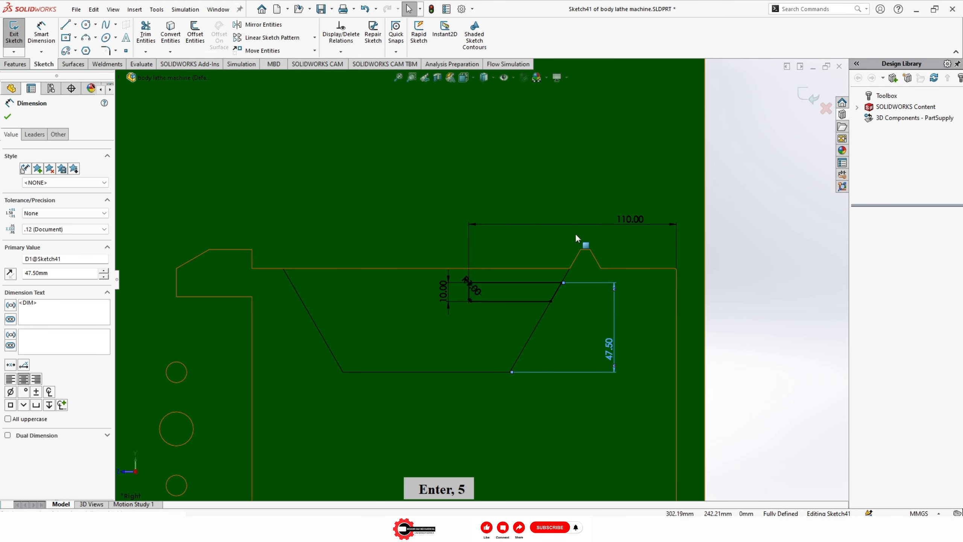
left_click(23, 36)
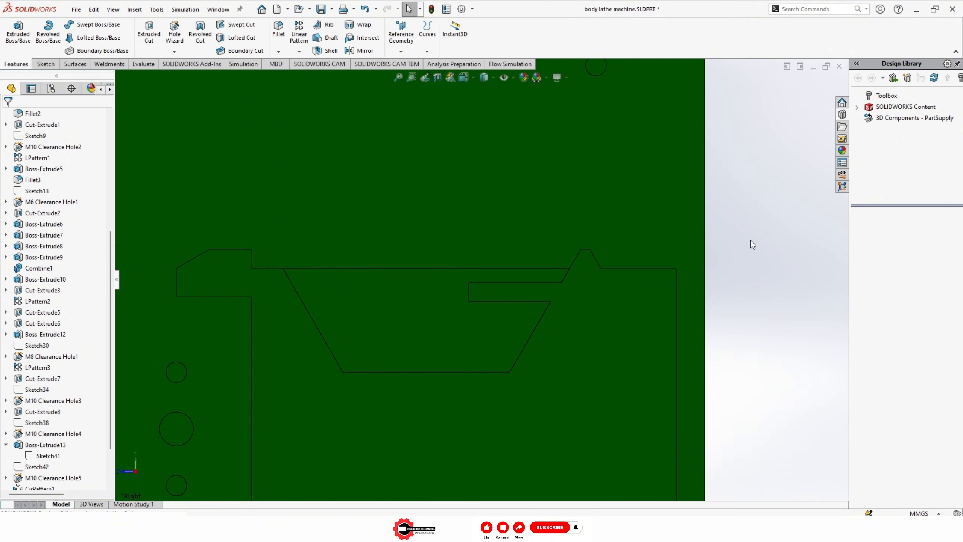
Step: Save and close the lathe body part to return to the full assembly, and collapse the assembly's feature tree
key("ctrl+7")
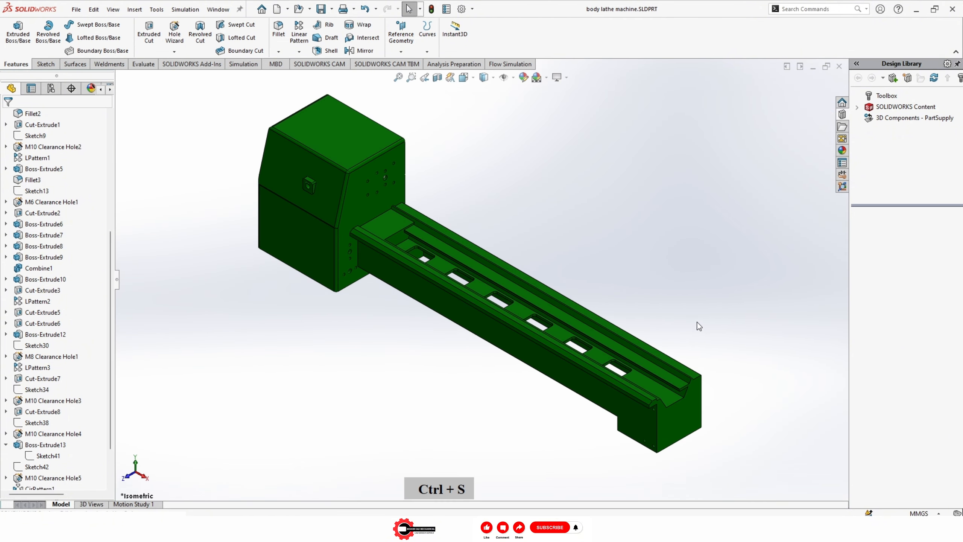
key("alt+super+q")
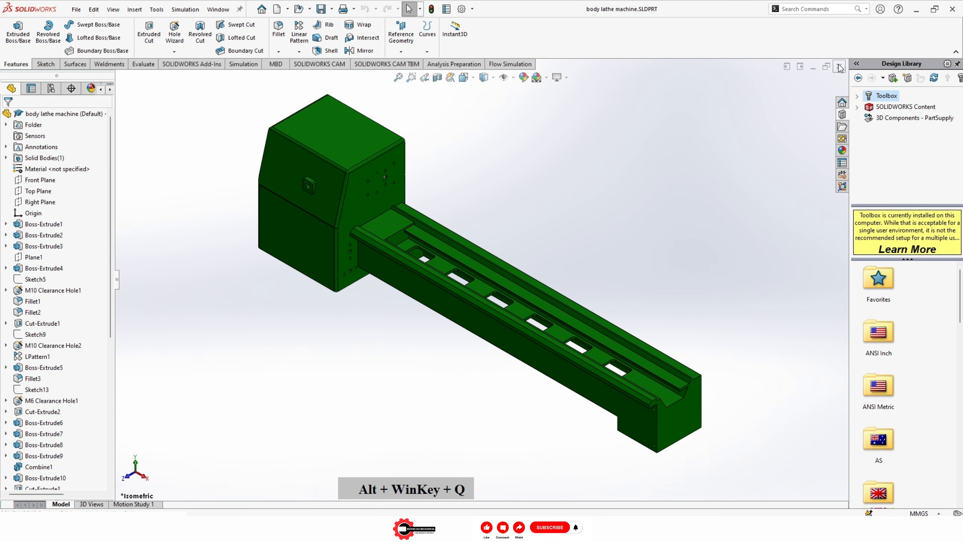
left_click(839, 67)
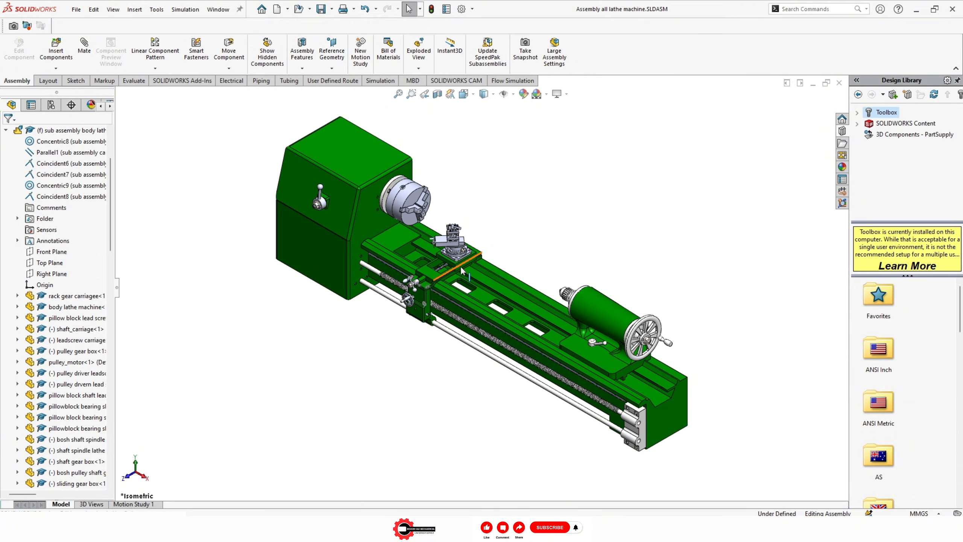
right_click(82, 252)
left_click(113, 258)
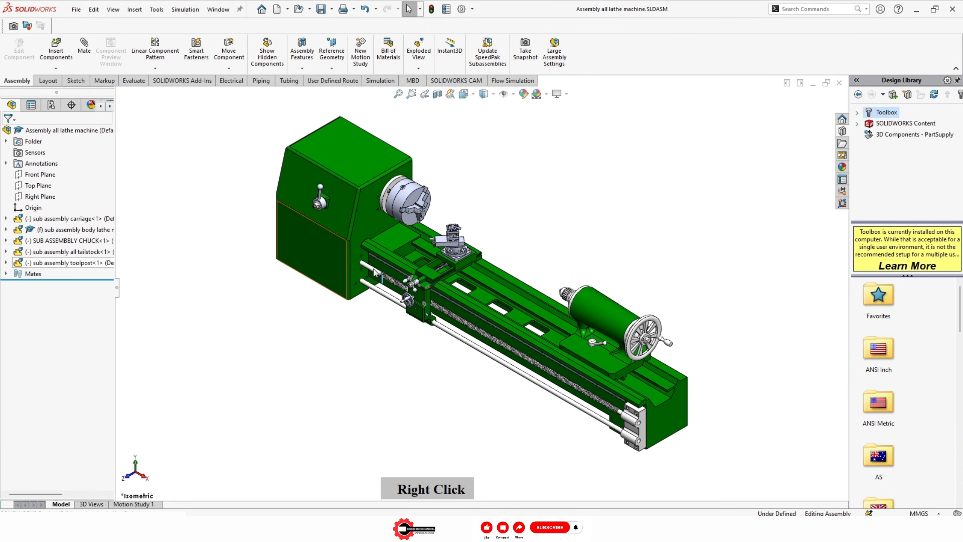
scroll(467, 262, "down", 5)
scroll(466, 263, "down", 5)
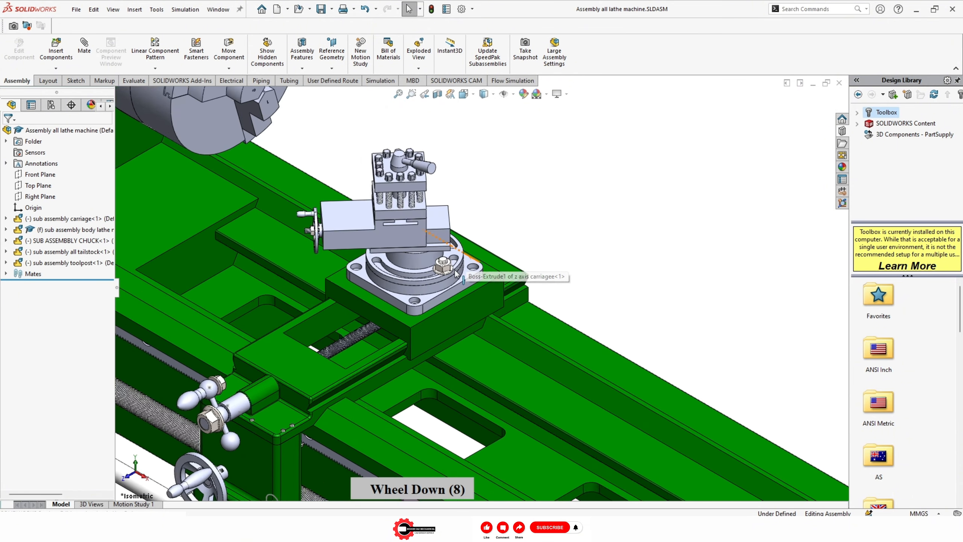
double_click(879, 357)
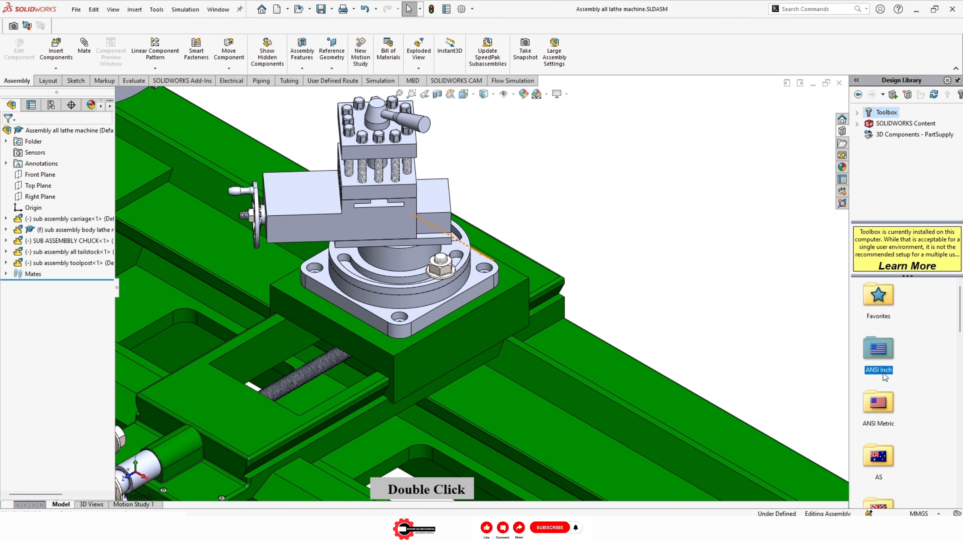
double_click(883, 372)
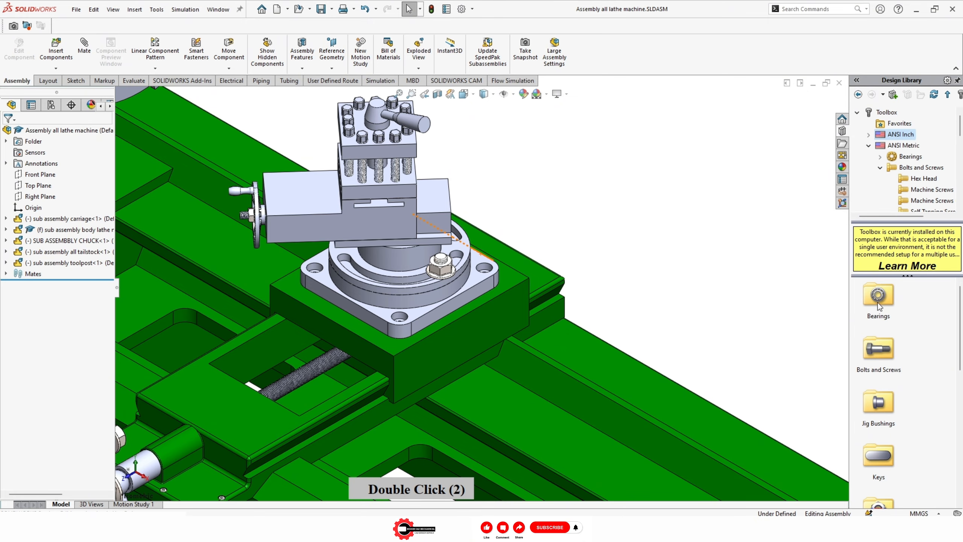
double_click(878, 358)
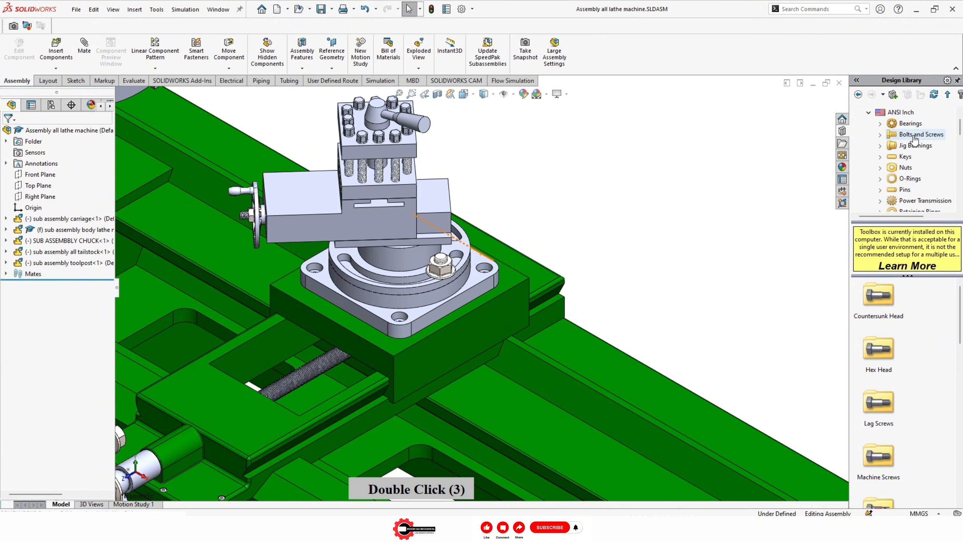
left_click(880, 135)
left_click(921, 167)
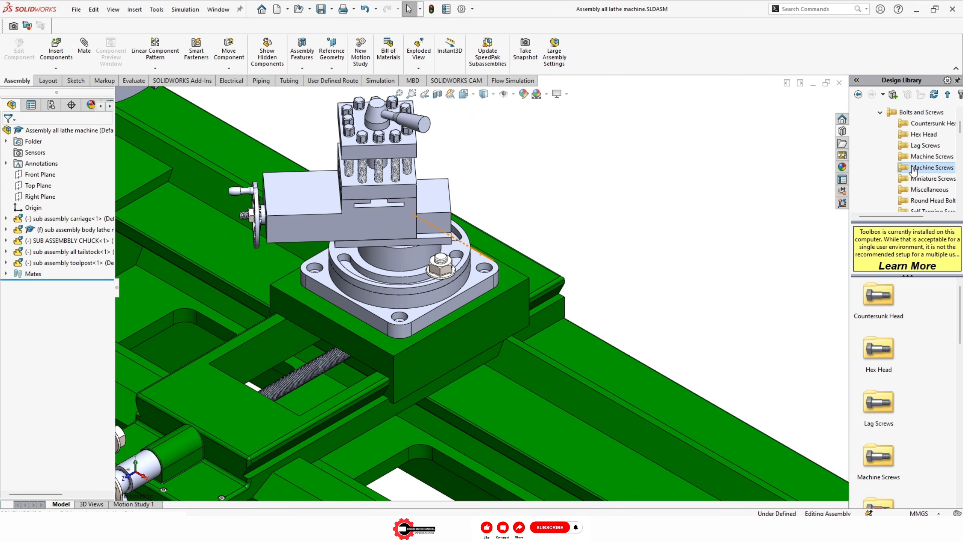
left_click(927, 200)
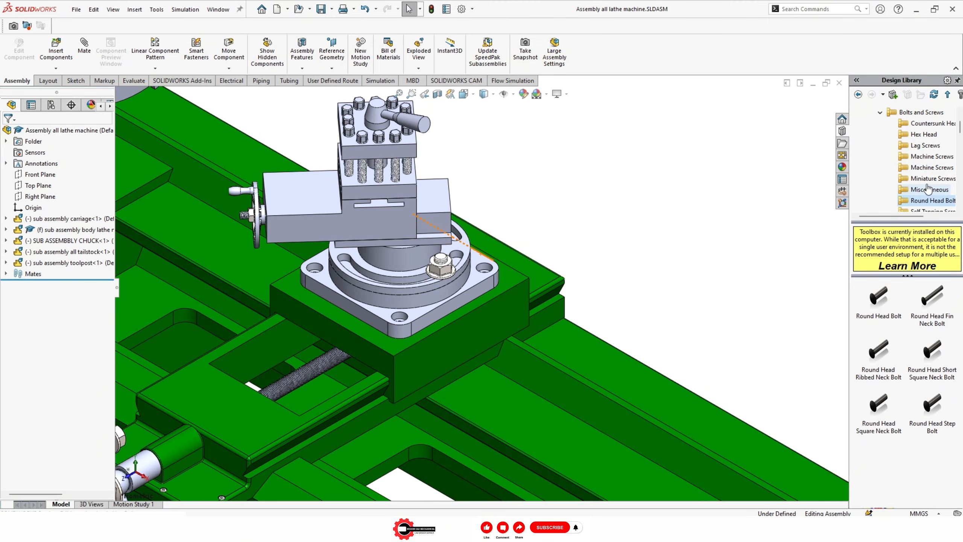
scroll(927, 166, "up", 4)
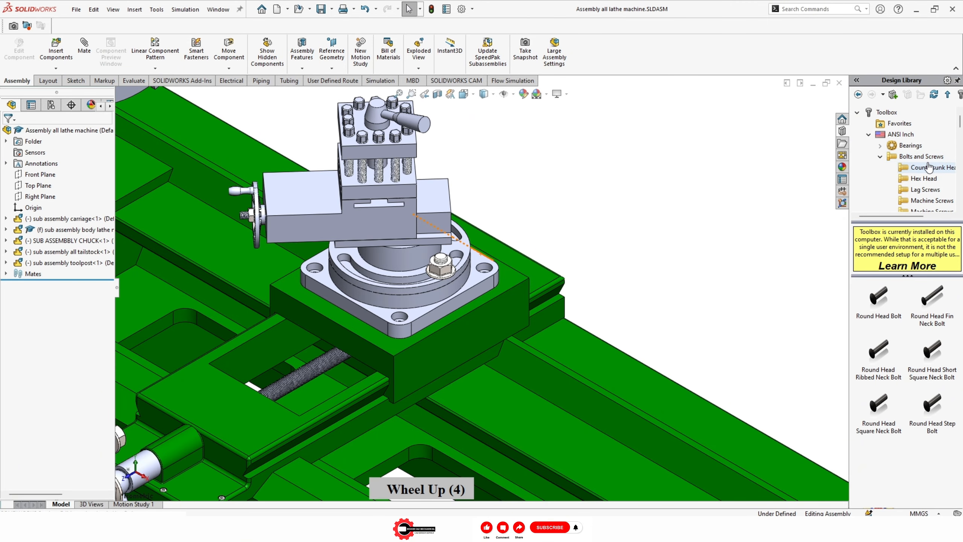
Step: Browse the Toolbox to the Socket Head Screws under ANSI Metric Bolts and Screws
left_click(869, 134)
left_click(891, 156)
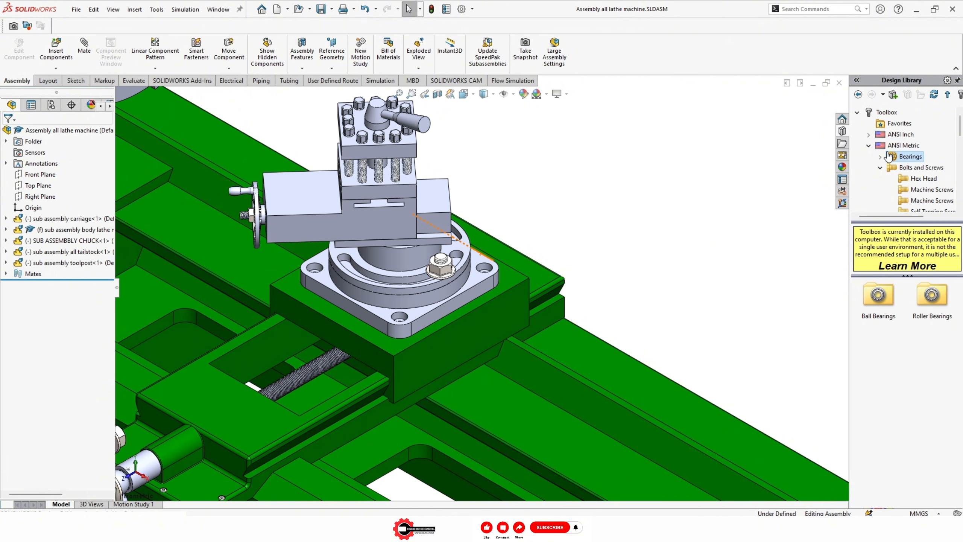
left_click(898, 146)
double_click(926, 305)
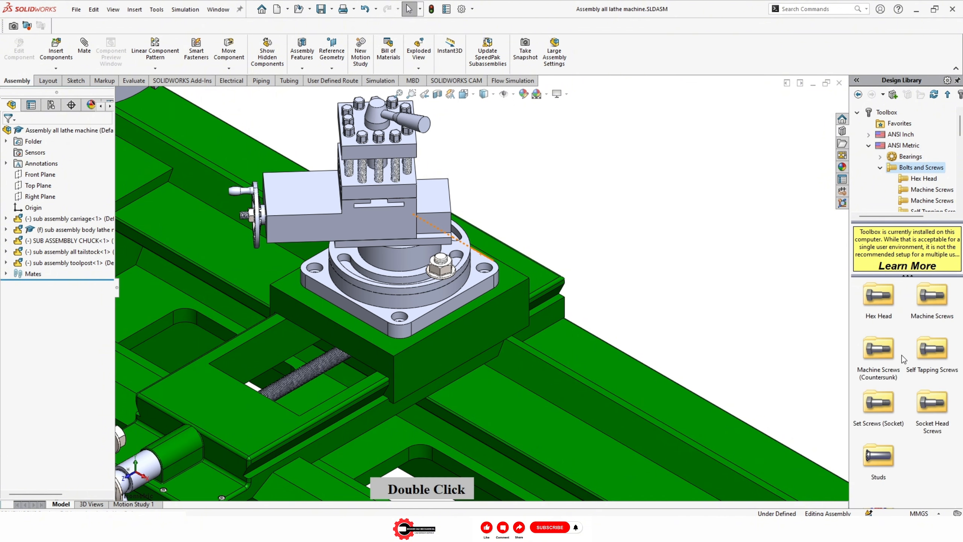
double_click(885, 405)
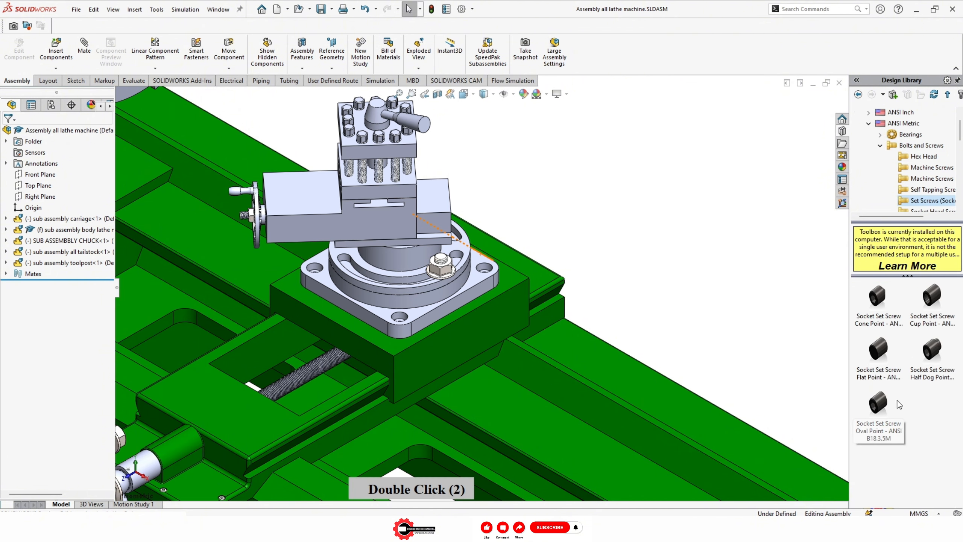
left_click(926, 210)
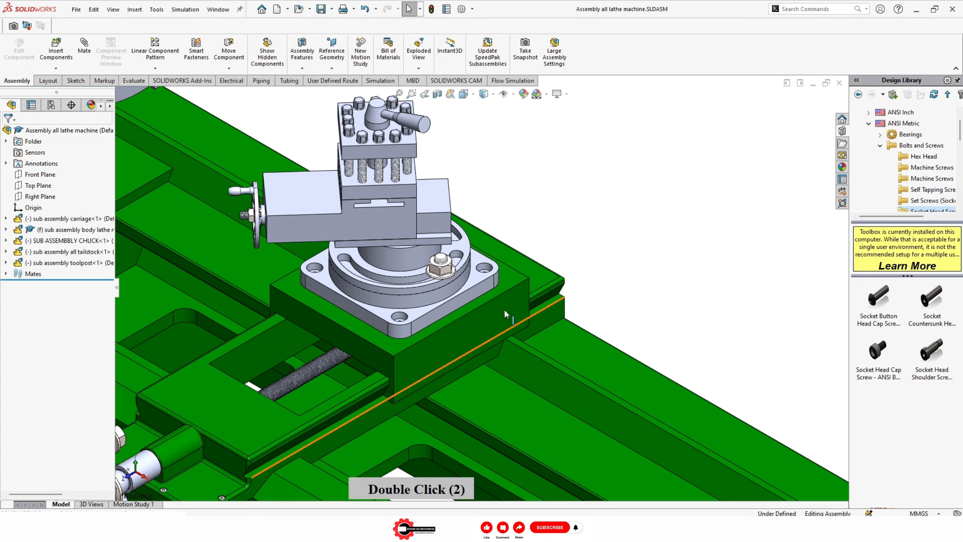
Step: Insert an M5 Socket Head Cap Screw from ANSI B18.3.1M into the toolpost base's front corner hole, with length 20
scroll(504, 314, "down", 4)
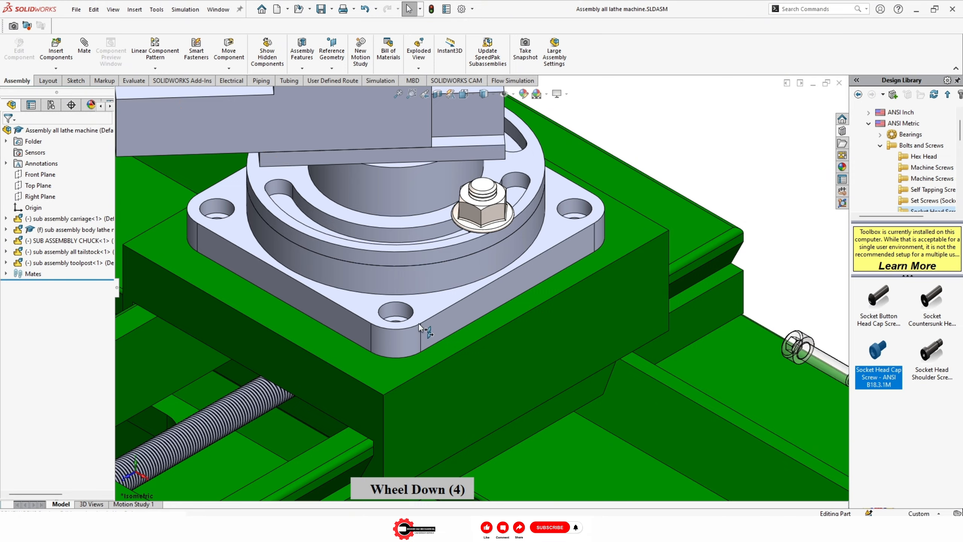
left_click_drag(420, 327, 400, 319)
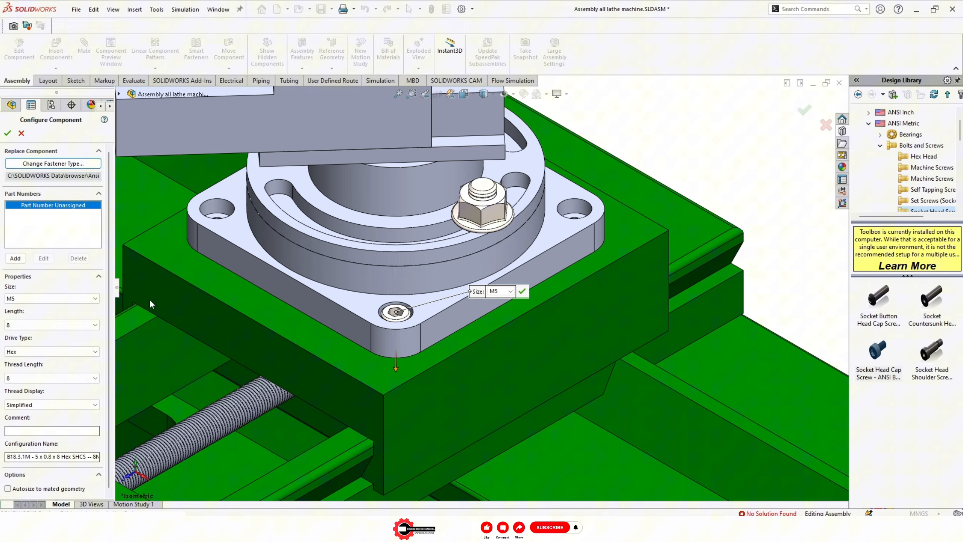
left_click(52, 325)
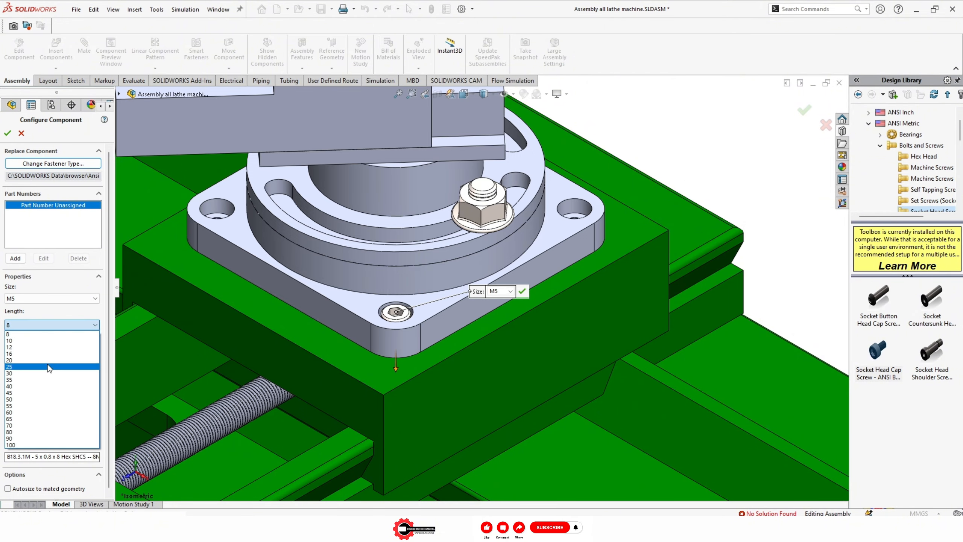
left_click(49, 362)
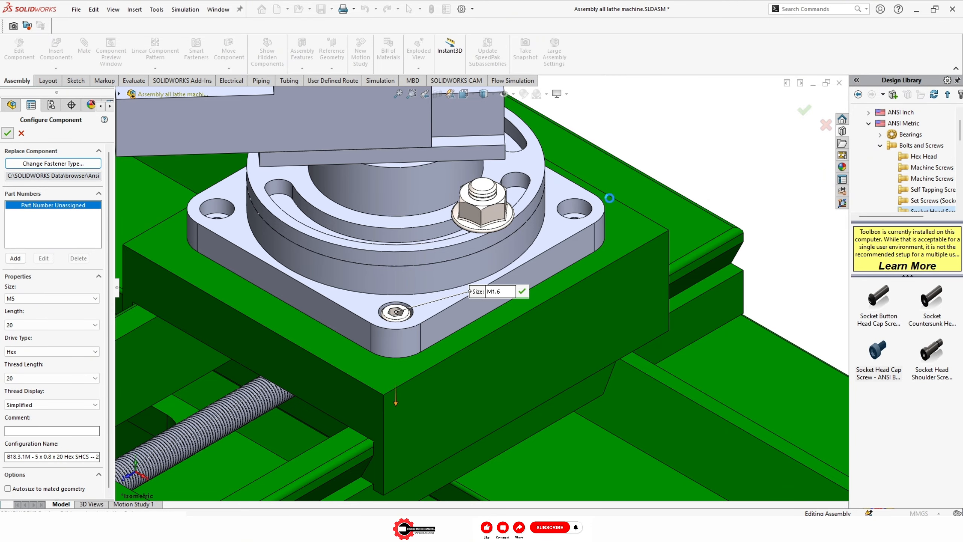
key("Return")
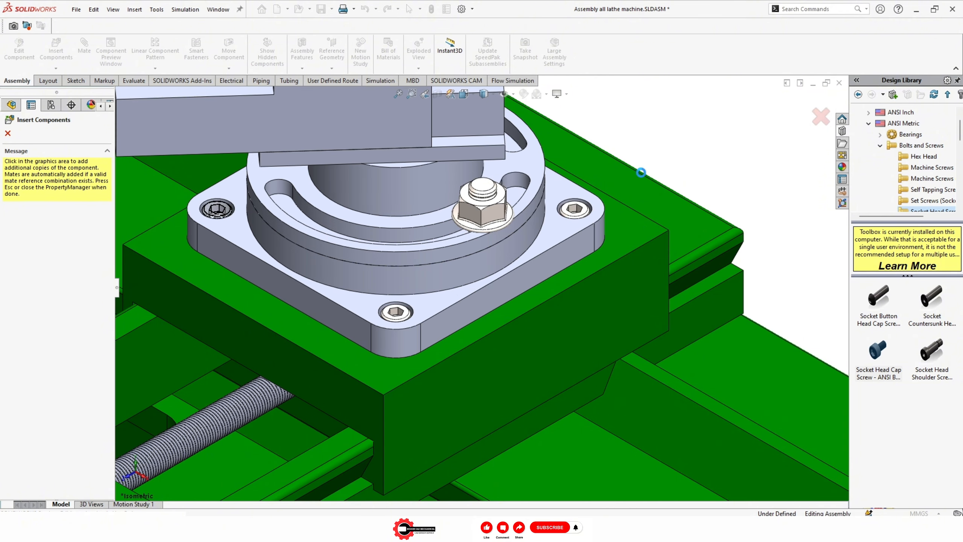
Step: Place copies of the cap screw in the remaining corner holes of the toolpost base and end the insertion
middle_click_drag(640, 173, 577, 228)
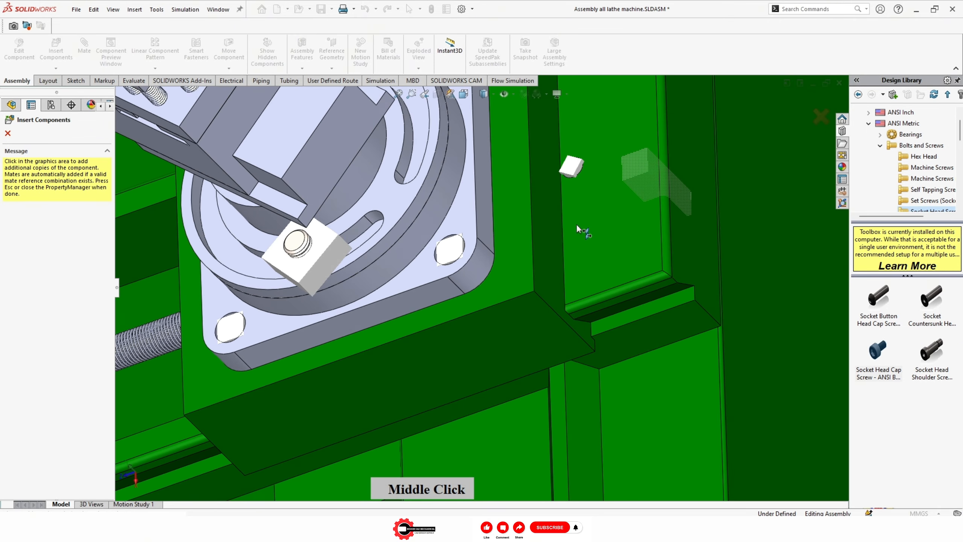
scroll(577, 229, "up", 5)
scroll(464, 232, "down", 8)
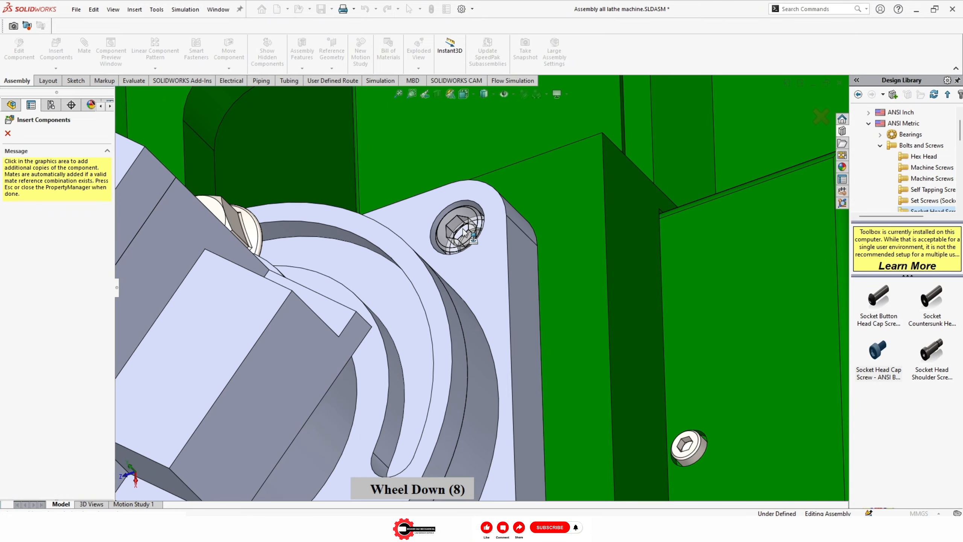
left_click(463, 229)
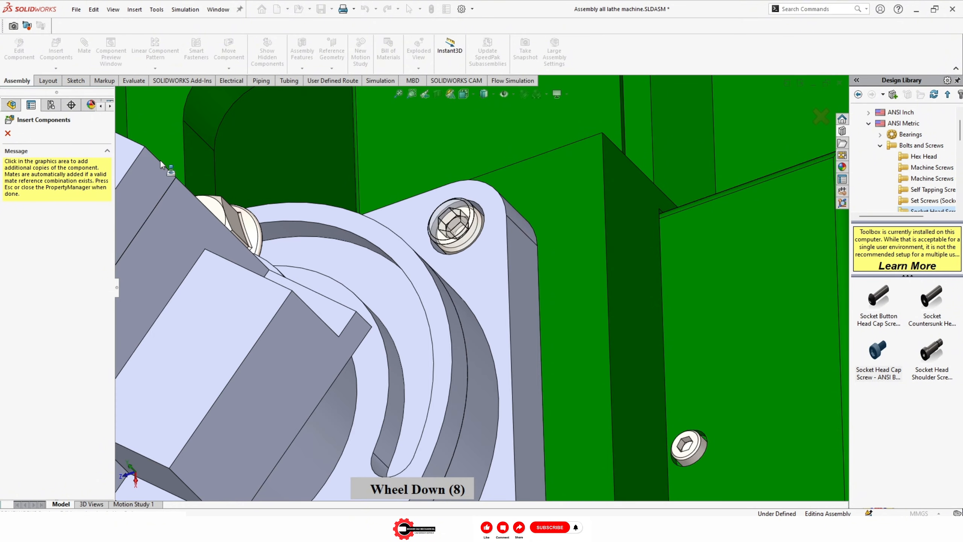
left_click(8, 133)
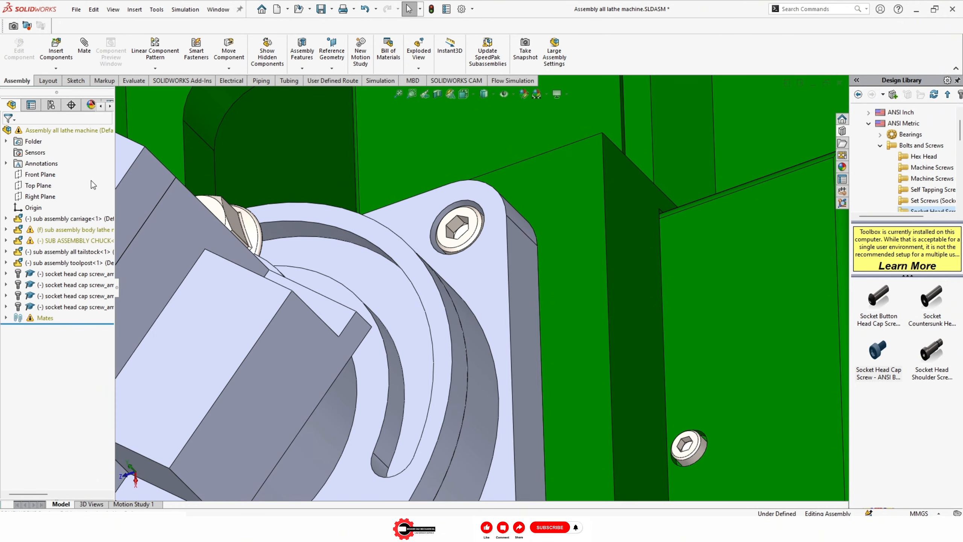
key("ctrl+7")
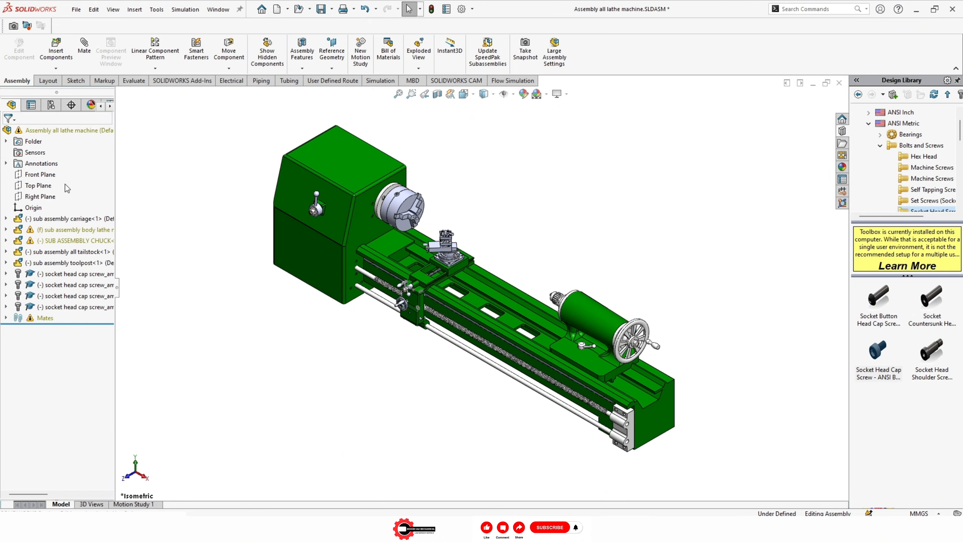
Step: Expand the chuck sub-assembly and its bevel pinion to check the flagged mates, and switch the chuck sub-assembly from flexible to rigid
left_click(6, 240)
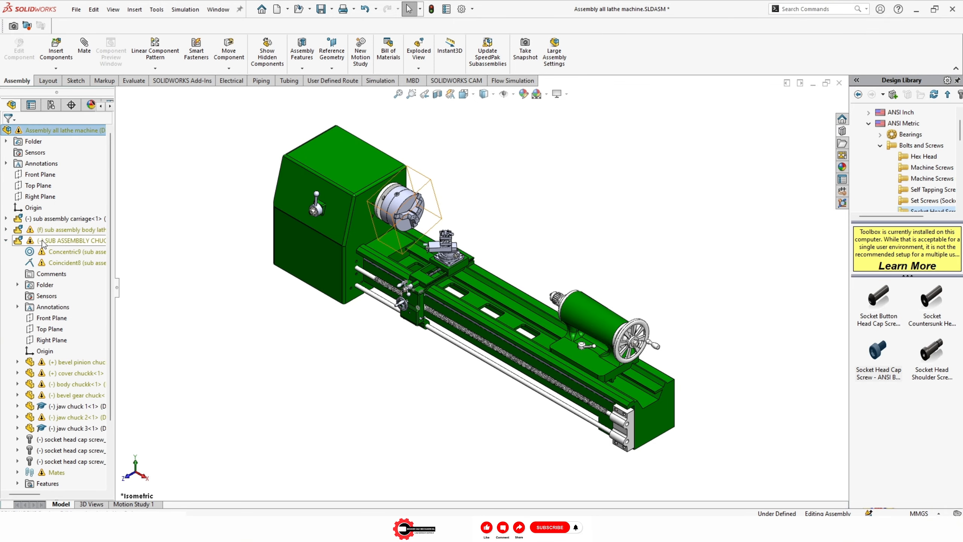
left_click(17, 361)
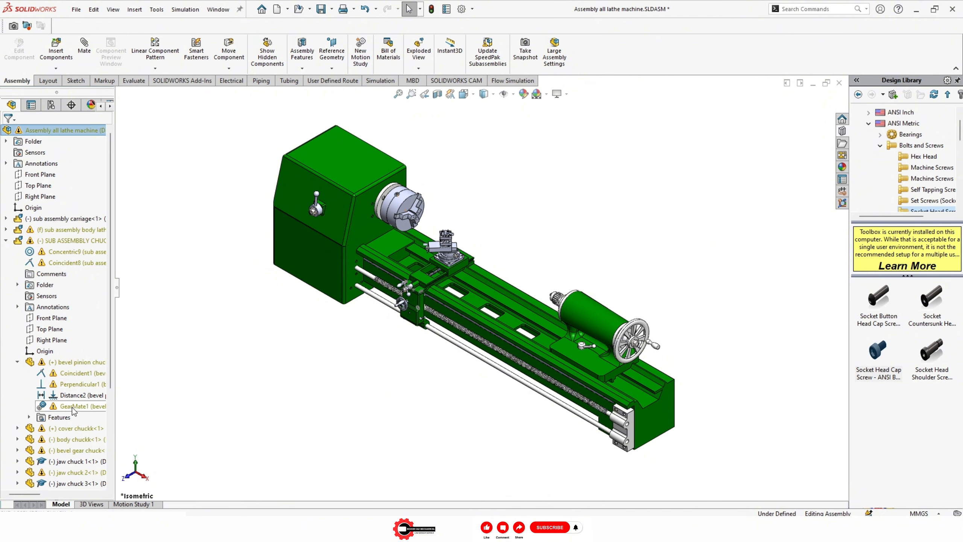
left_click(80, 384)
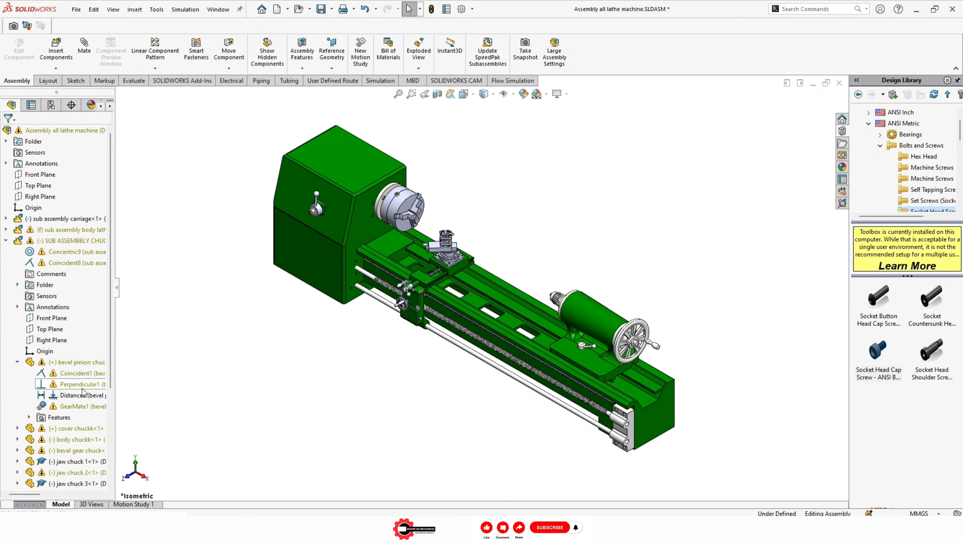
left_click(159, 260)
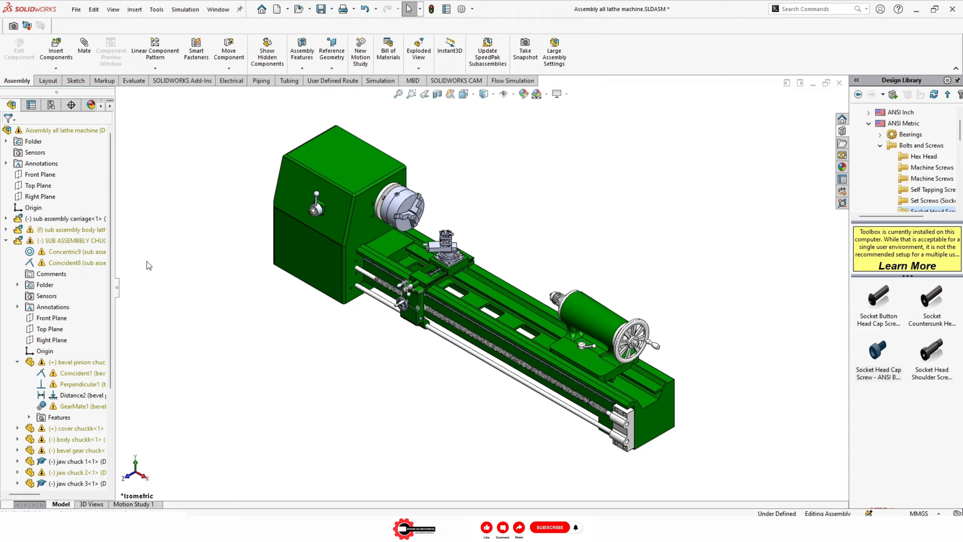
right_click(82, 310)
key("Escape")
right_click(75, 240)
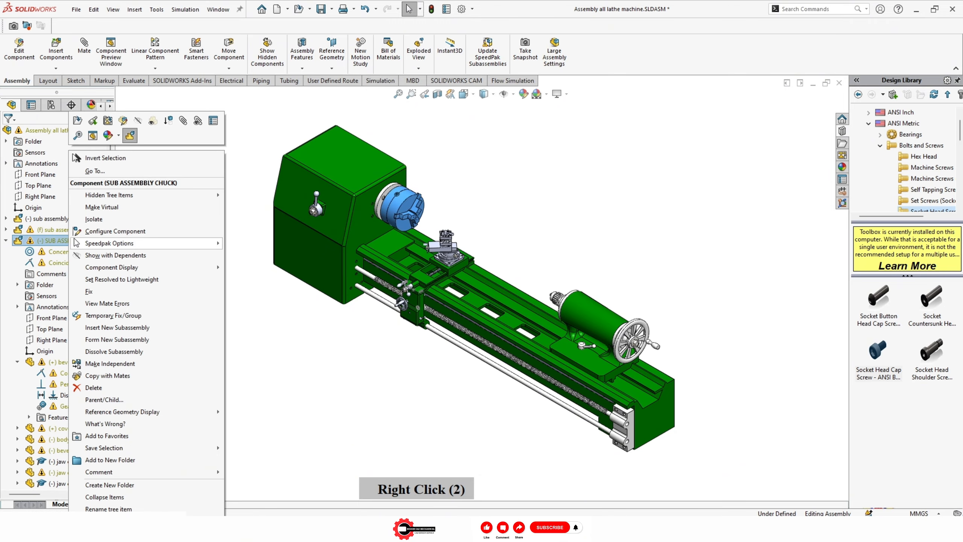
left_click(132, 138)
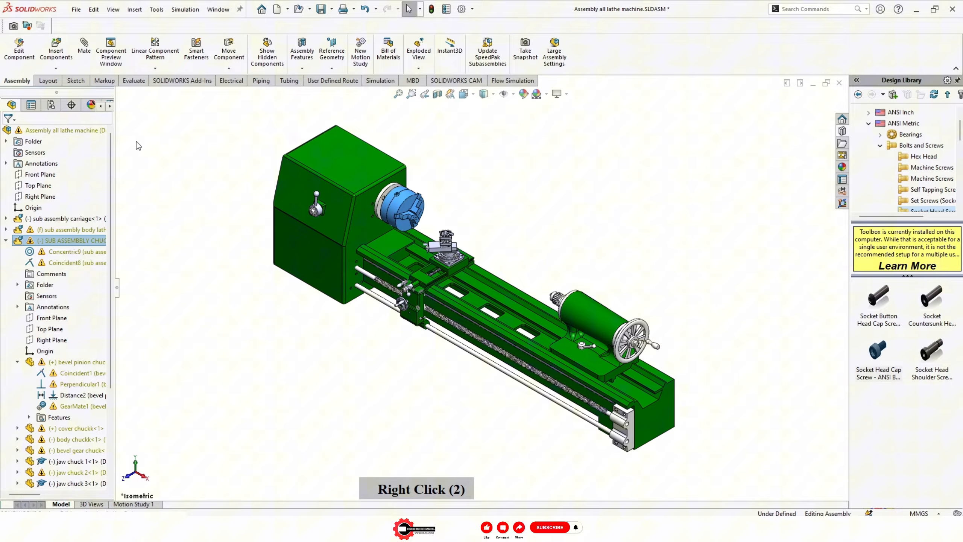
Step: Collapse all expanded items in the assembly's feature tree
right_click(97, 283)
left_click(316, 344)
right_click(83, 280)
left_click(103, 289)
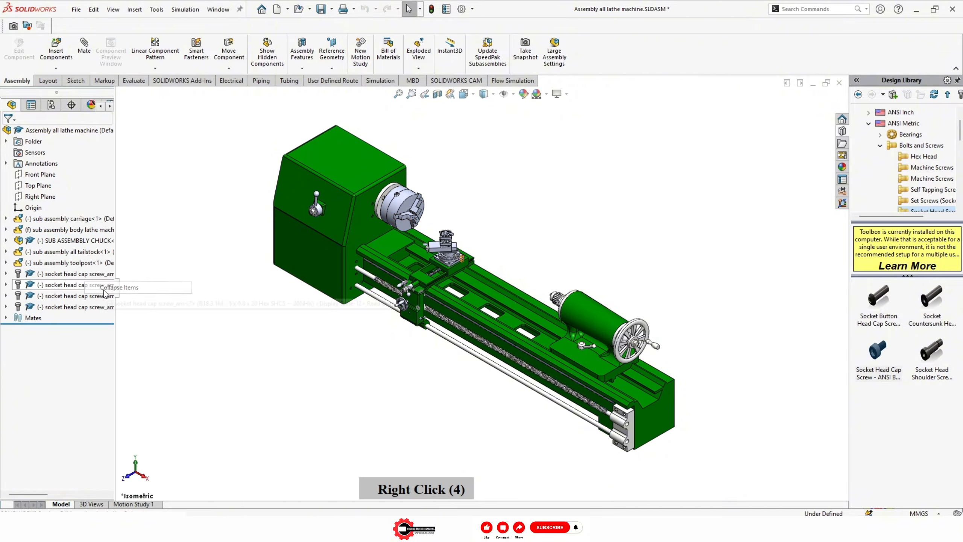
Step: Examine the cap screws on the toolpost base, and slide the tailstock along the bed toward the chuck
scroll(455, 262, "down", 7)
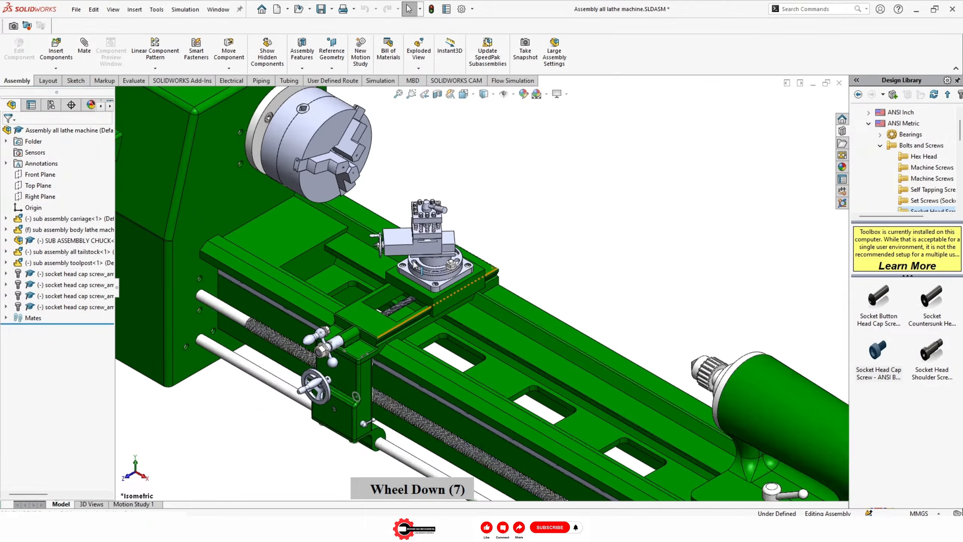
scroll(414, 264, "down", 2)
scroll(457, 246, "down", 2)
middle_click_drag(460, 245, 688, 228)
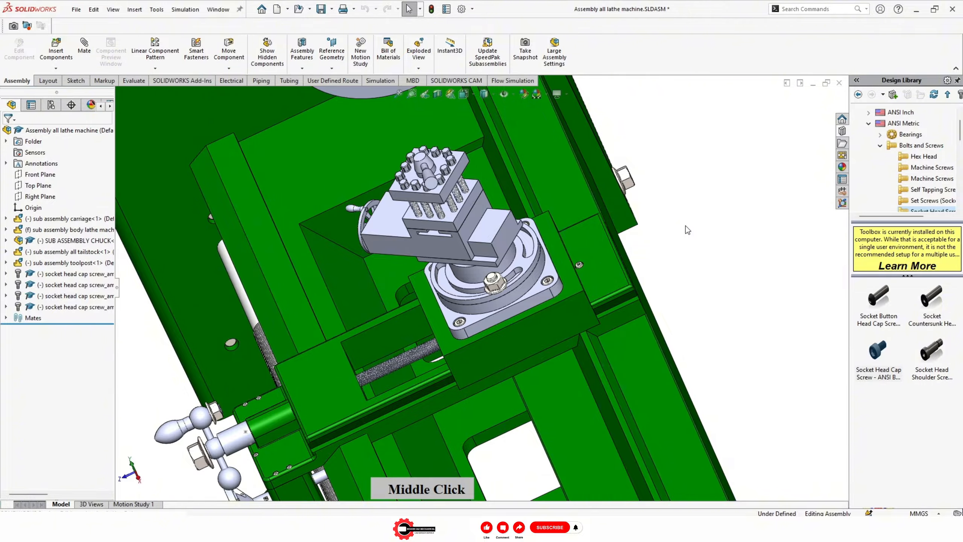
key("ctrl+7")
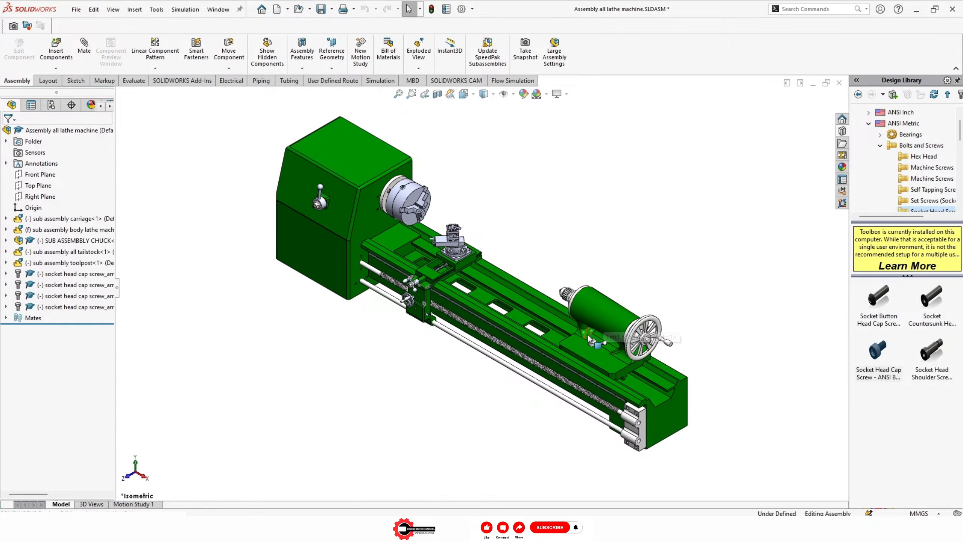
left_click_drag(590, 340, 542, 300)
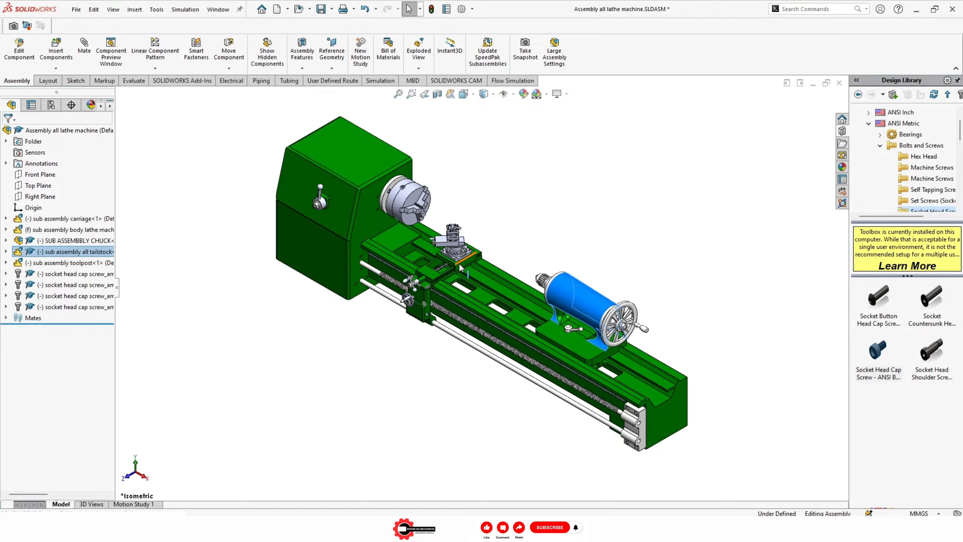